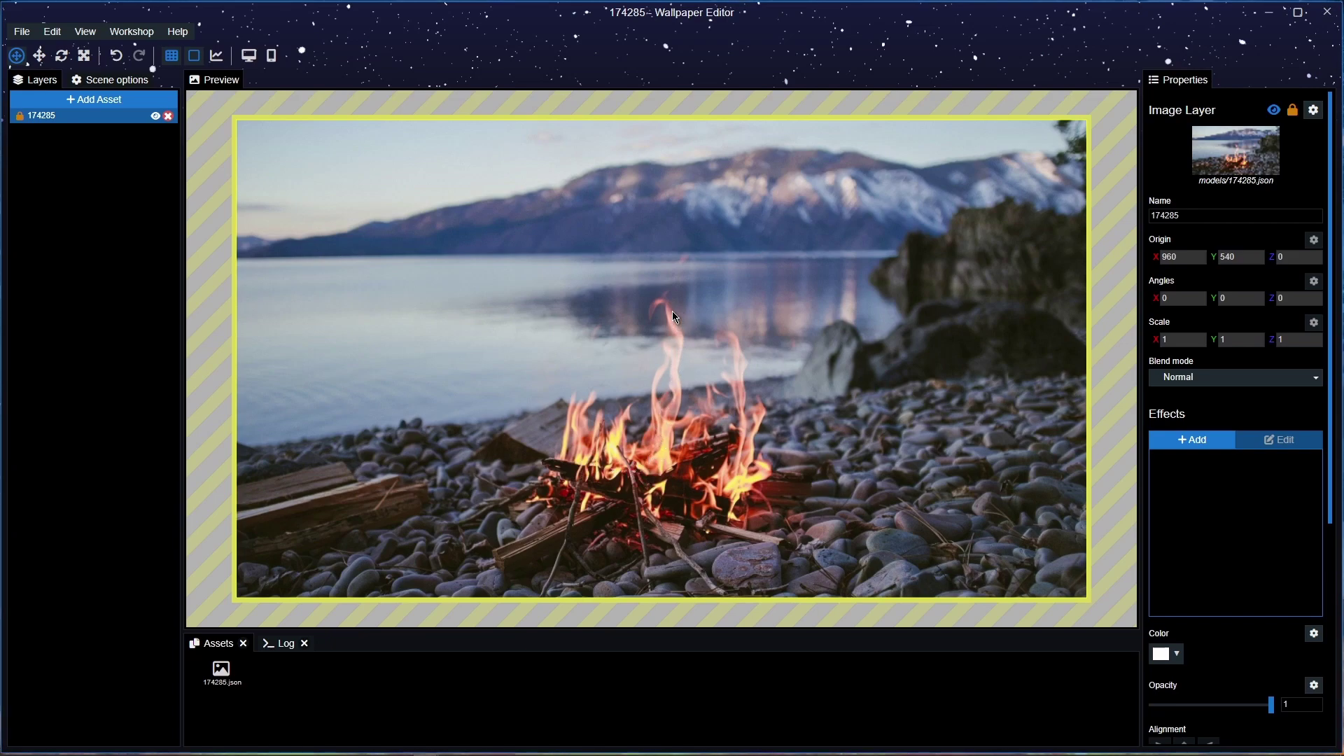
Add a Fire preset asset to the scene, comparing the Wildfire and Torch variants and choosing Torch.
{"action": "left_click", "coordinate": [89, 103]}
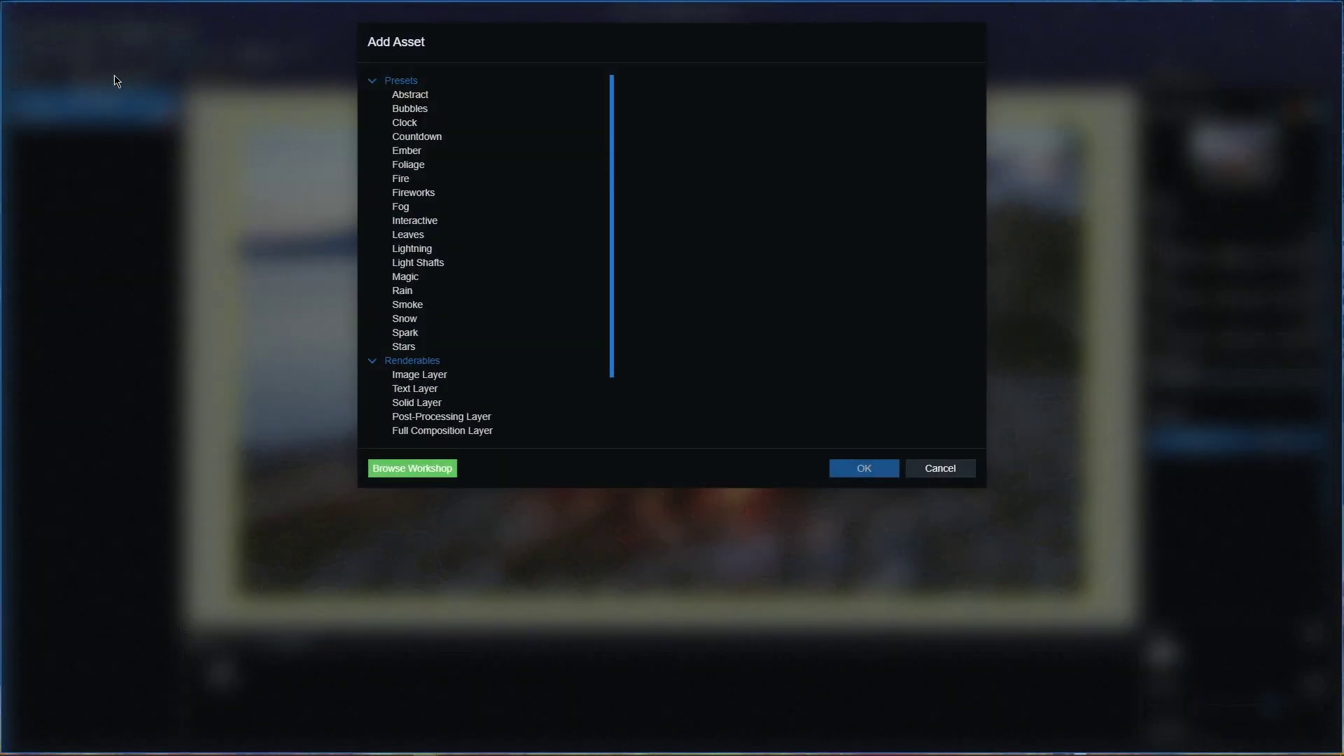
{"action": "left_click", "coordinate": [402, 184]}
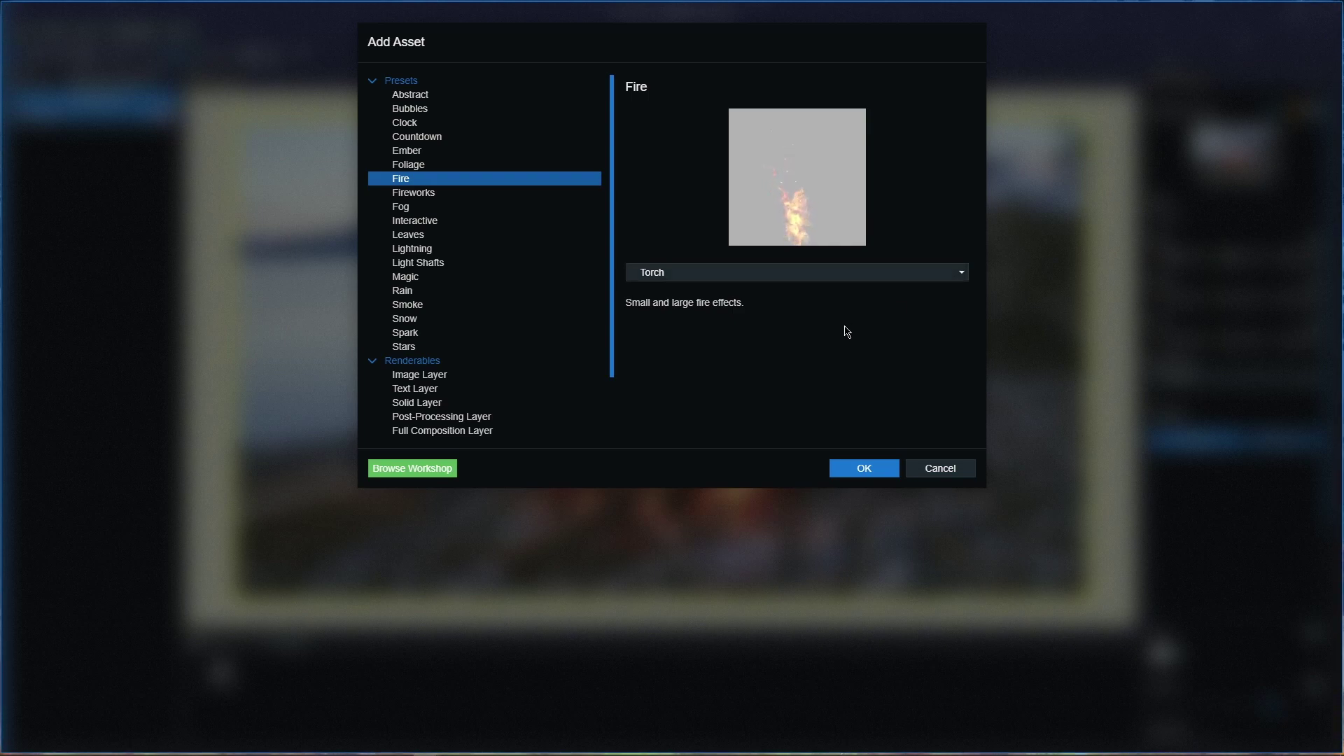
{"action": "left_click", "coordinate": [890, 275]}
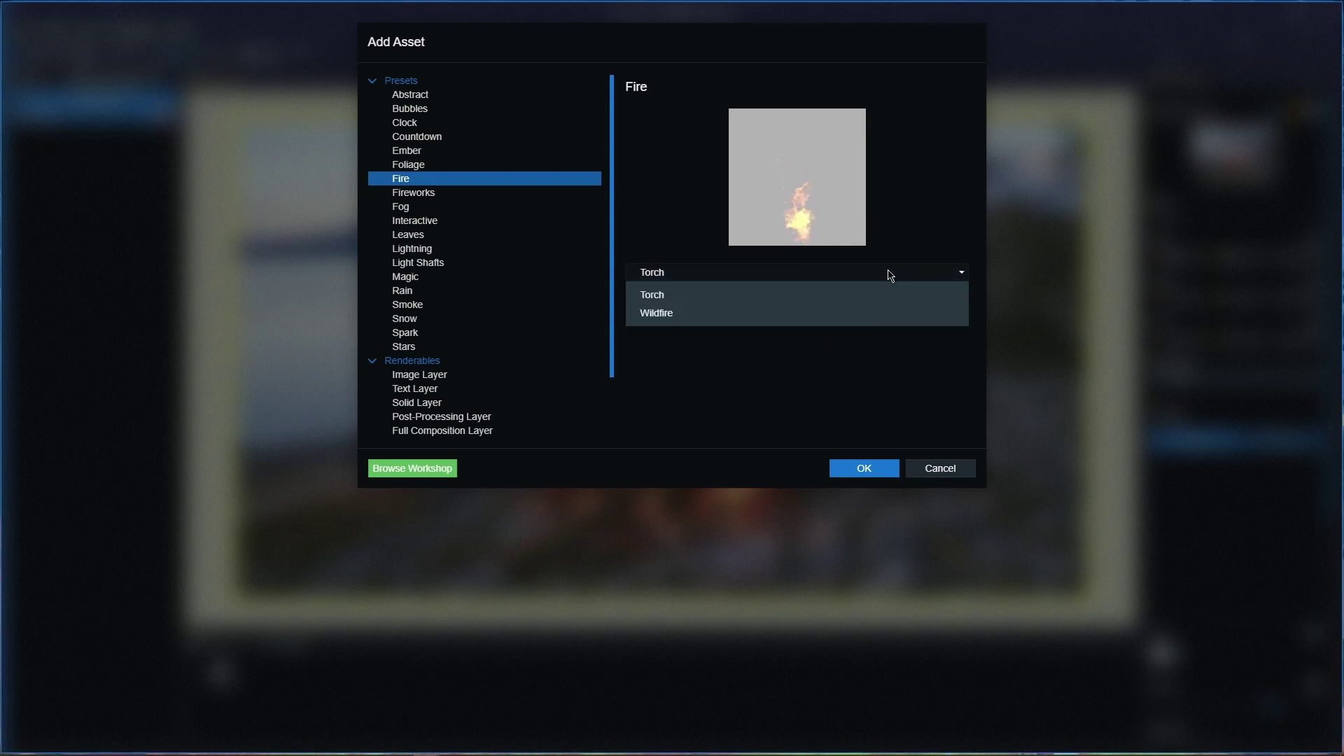
{"action": "left_click", "coordinate": [697, 314]}
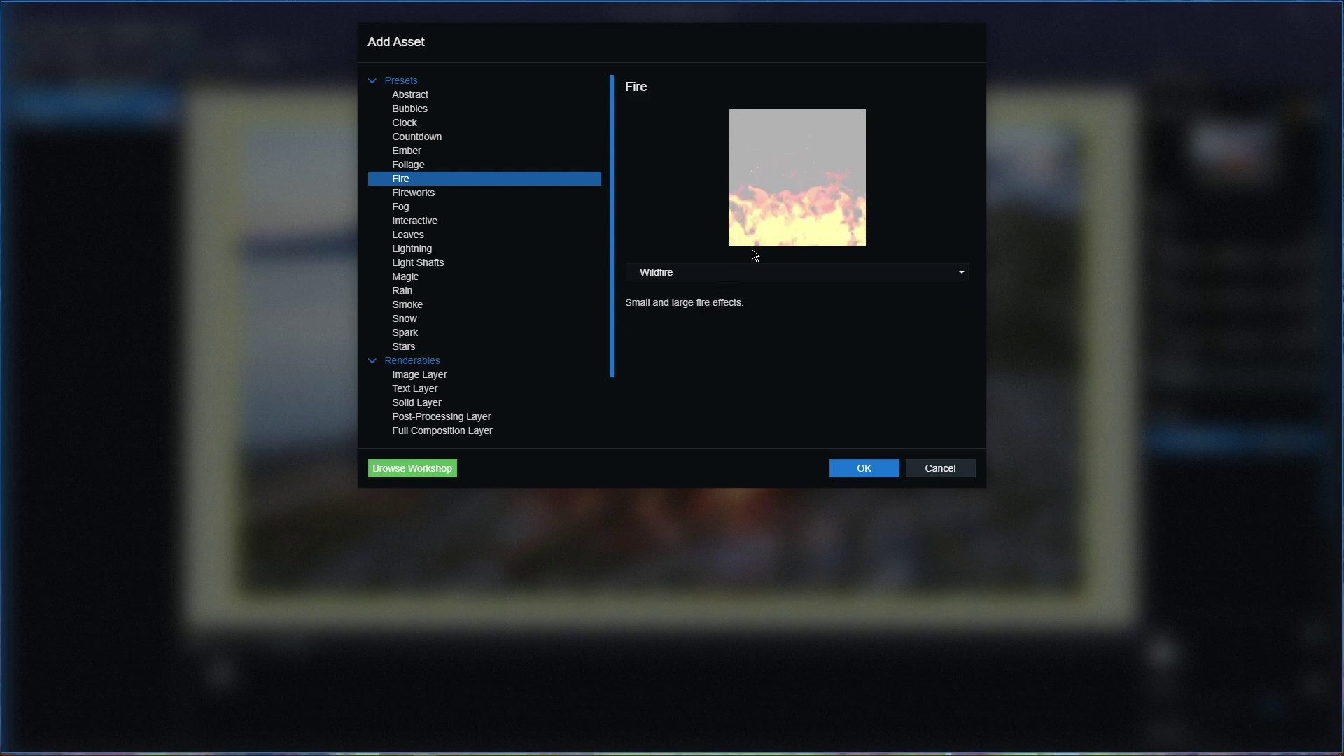
{"action": "left_click", "coordinate": [757, 281]}
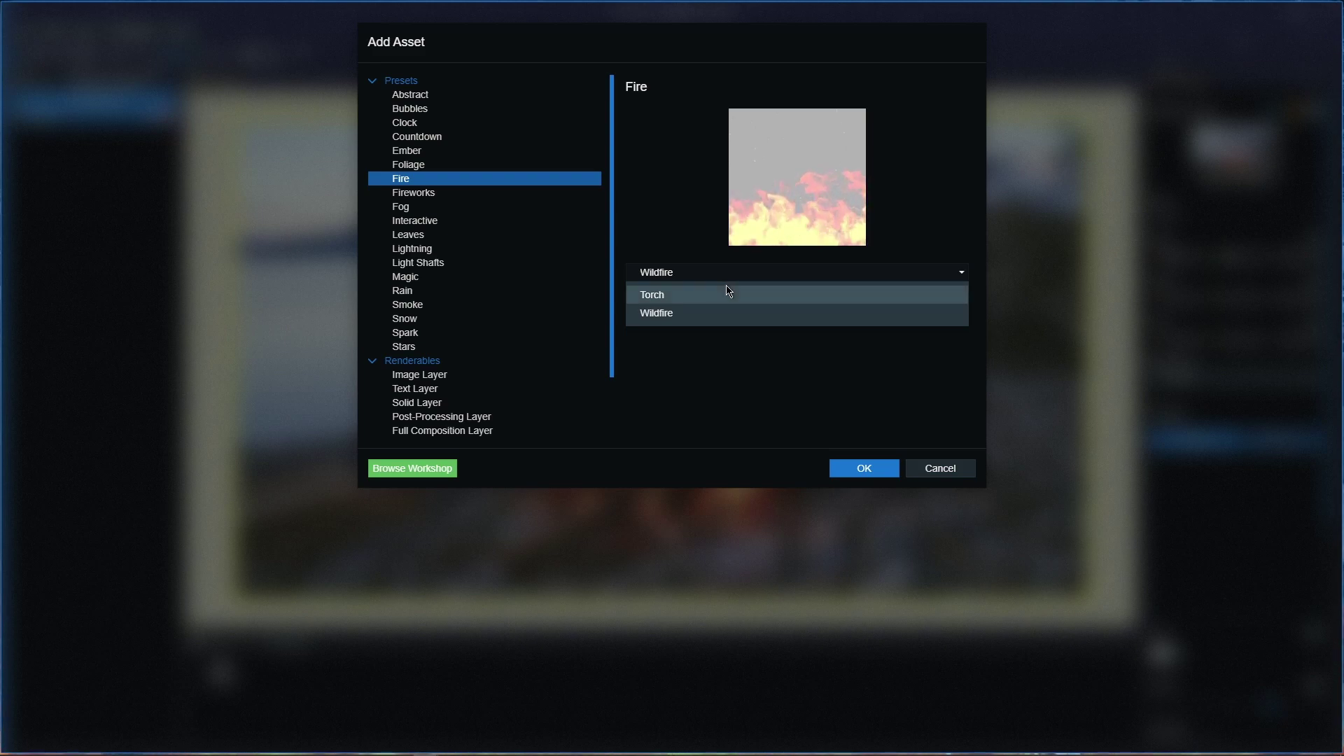
{"action": "left_click", "coordinate": [721, 297]}
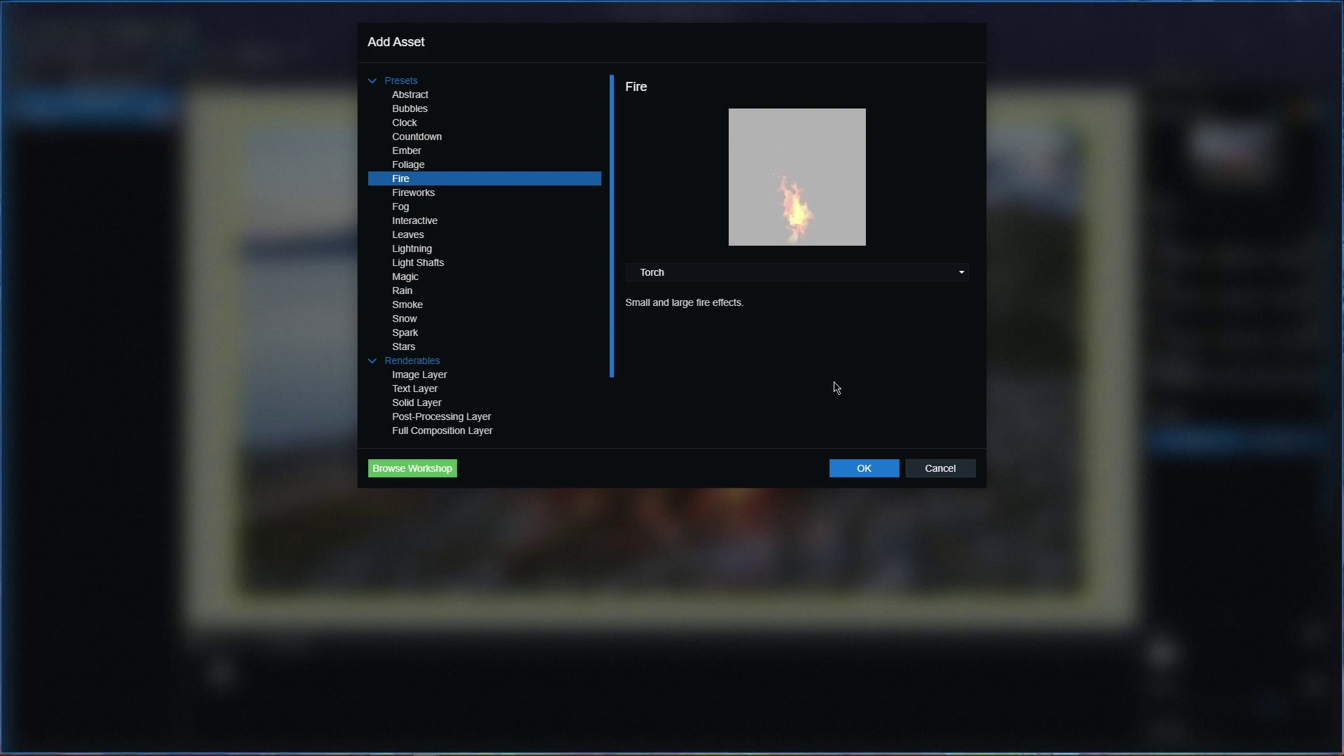
{"action": "left_click", "coordinate": [756, 277]}
{"action": "left_click", "coordinate": [711, 313]}
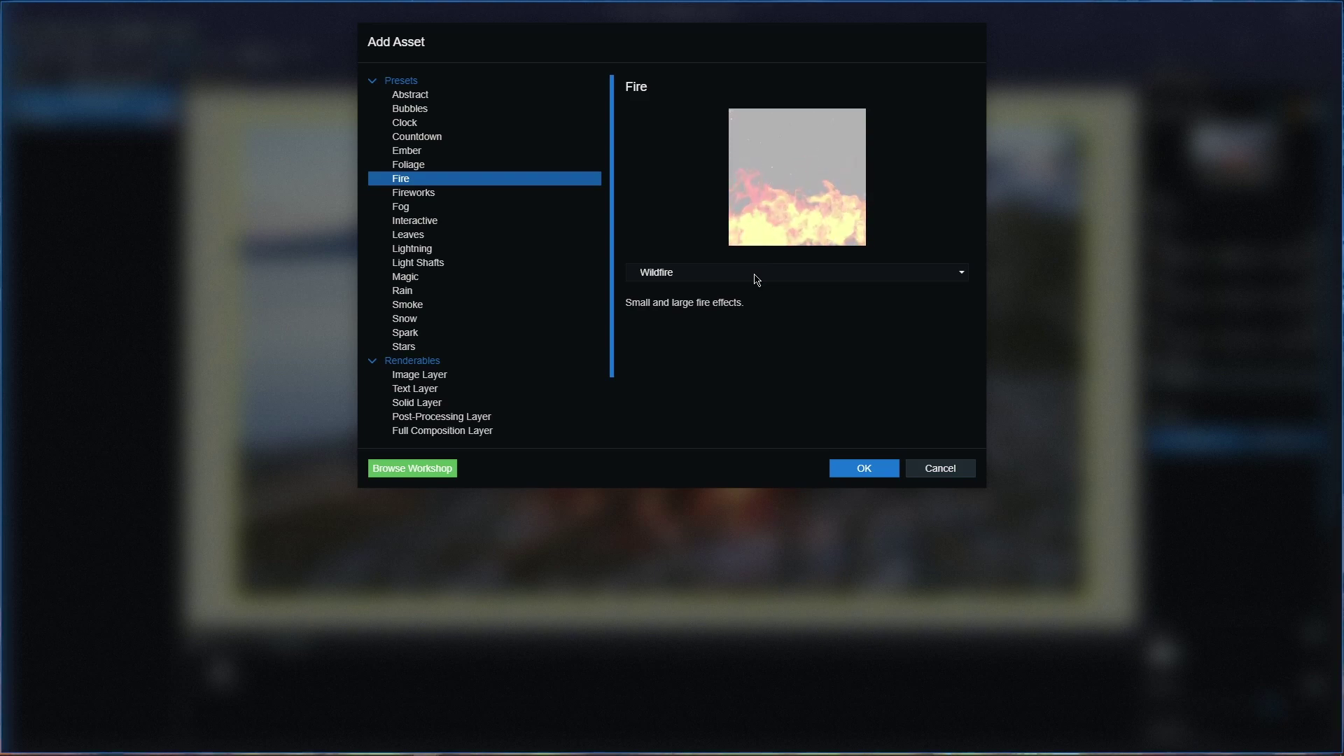
{"action": "left_click", "coordinate": [754, 277]}
{"action": "left_click", "coordinate": [726, 313]}
{"action": "left_click", "coordinate": [733, 277]}
{"action": "left_click", "coordinate": [716, 295]}
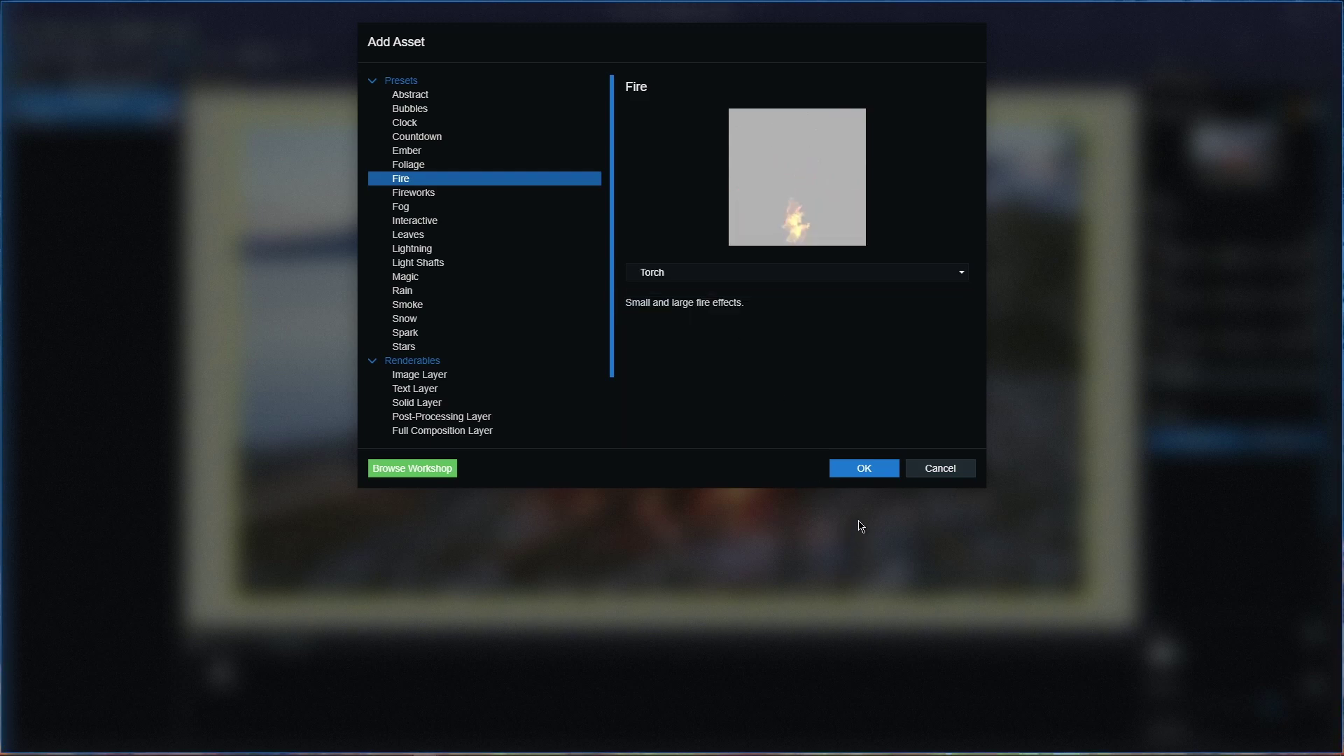
{"action": "left_click", "coordinate": [872, 468]}
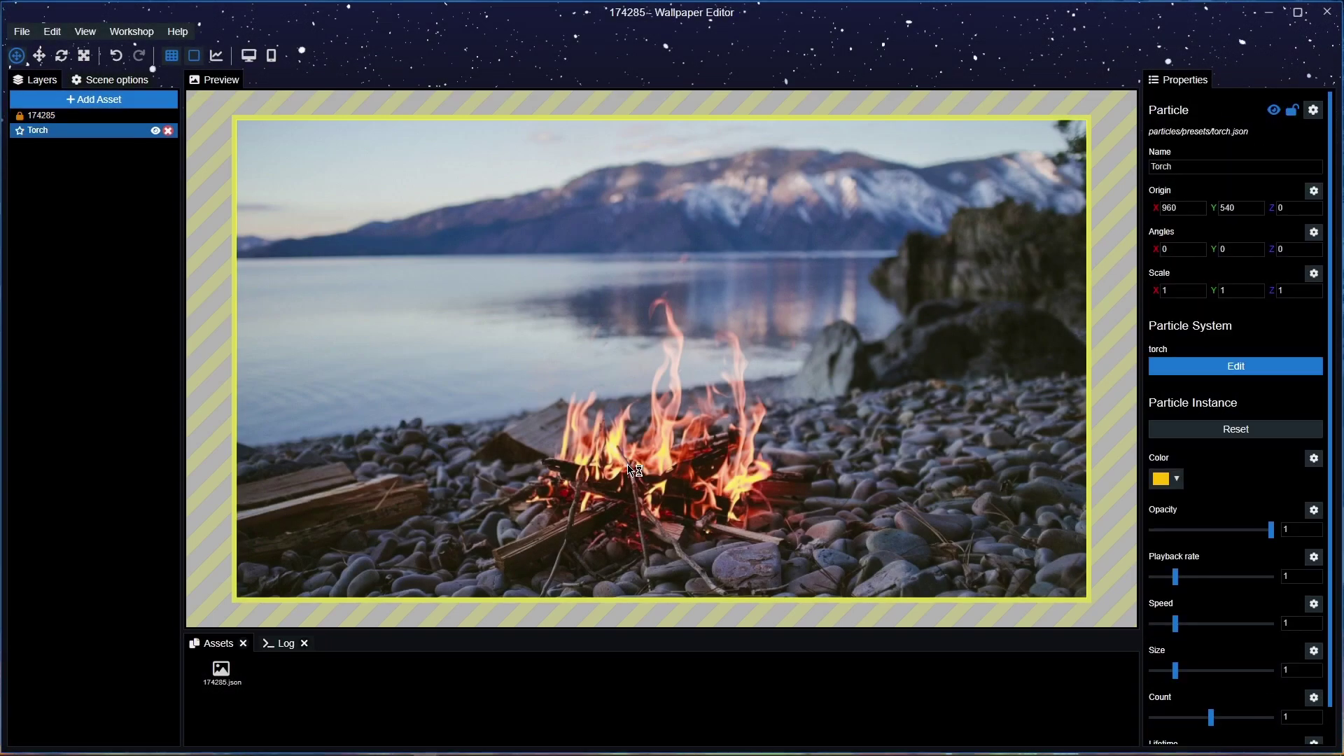
Move the Torch particle onto the campfire at about X 952, Y 295, and set its opacity to 3.
{"action": "left_click_drag", "start_coordinate": [672, 348], "coordinate": [664, 448]}
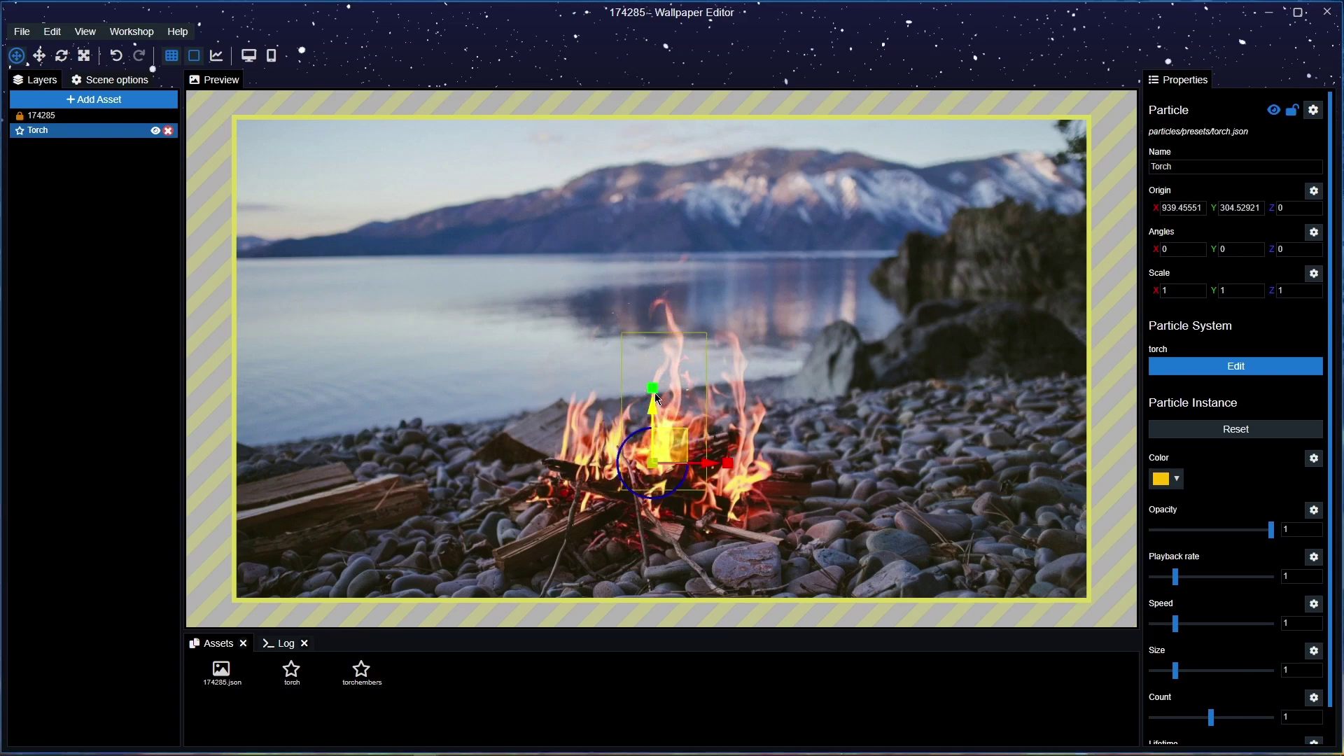
{"action": "mouse_move", "coordinate": [668, 448]}
{"action": "left_mouse_down"}
{"action": "mouse_move", "coordinate": [787, 432]}
{"action": "mouse_move", "coordinate": [678, 435]}
{"action": "mouse_move", "coordinate": [673, 452]}
{"action": "left_mouse_up"}
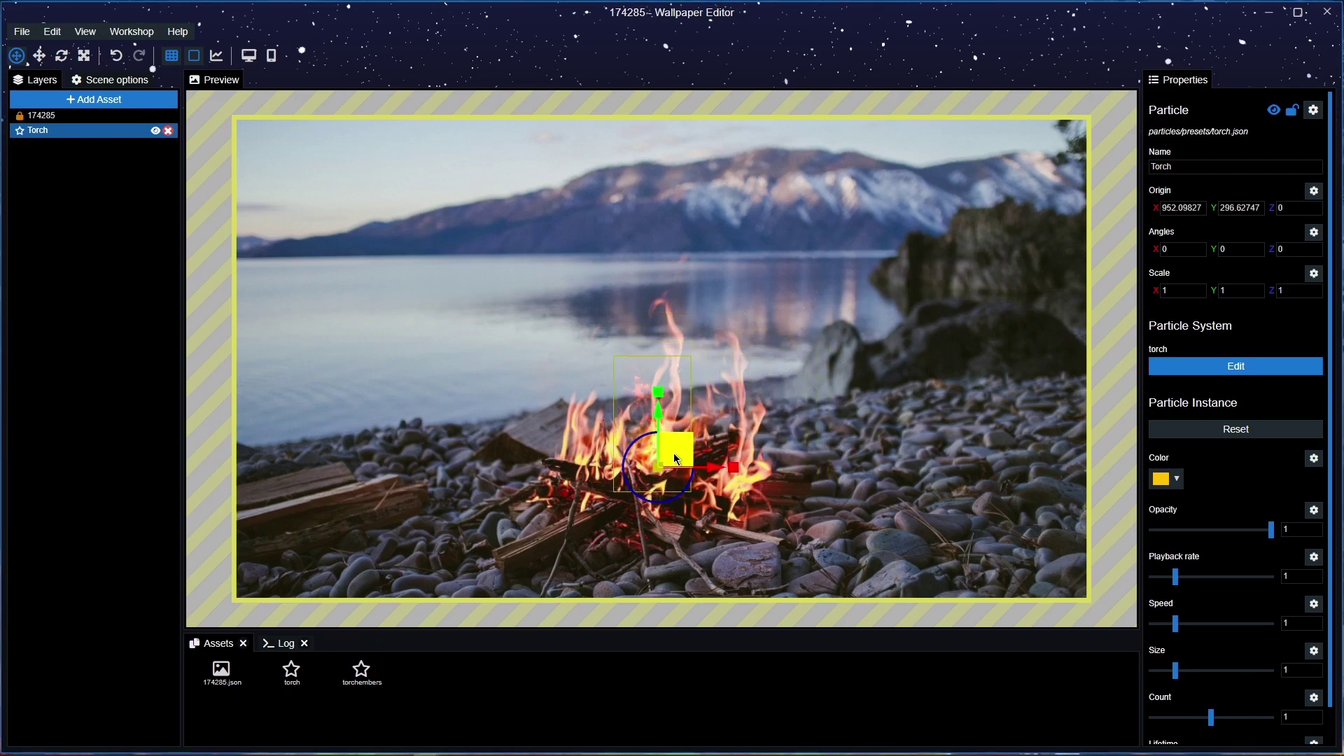
{"action": "left_click", "coordinate": [1305, 529]}
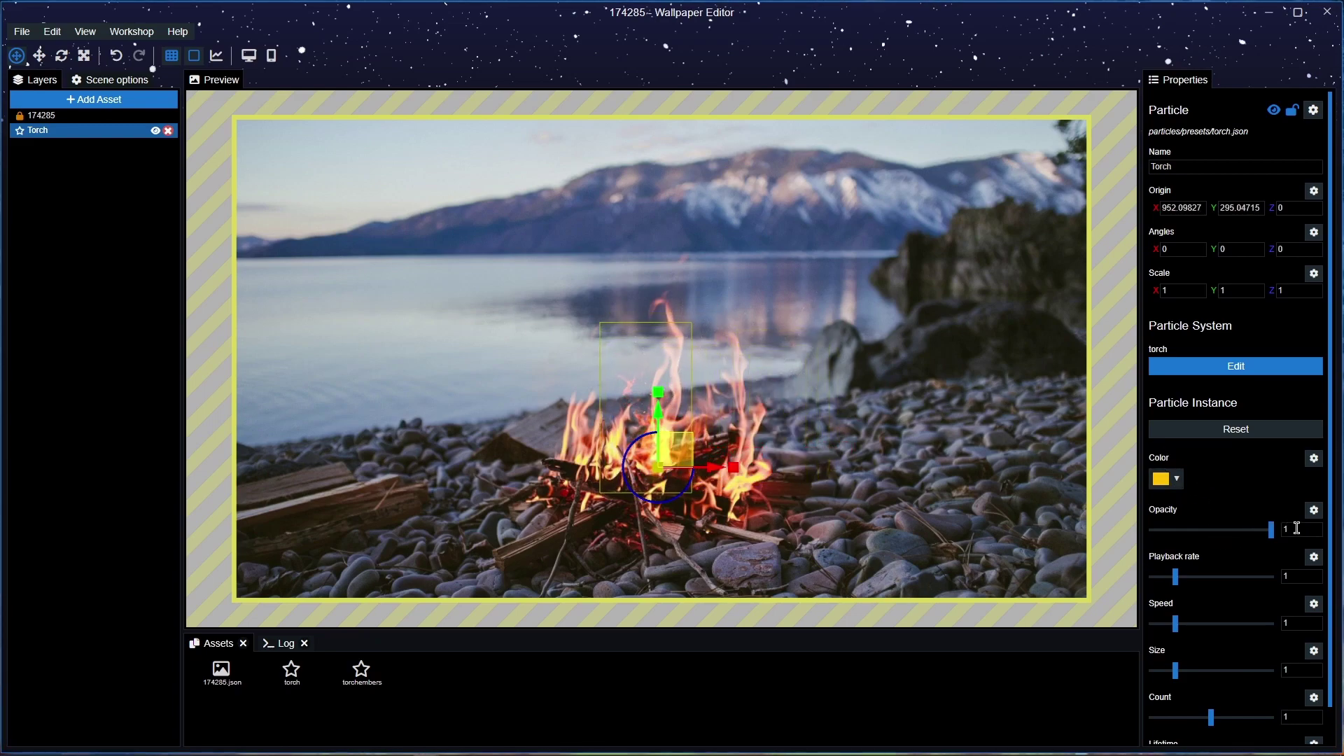
{"action": "type", "text": "3"}
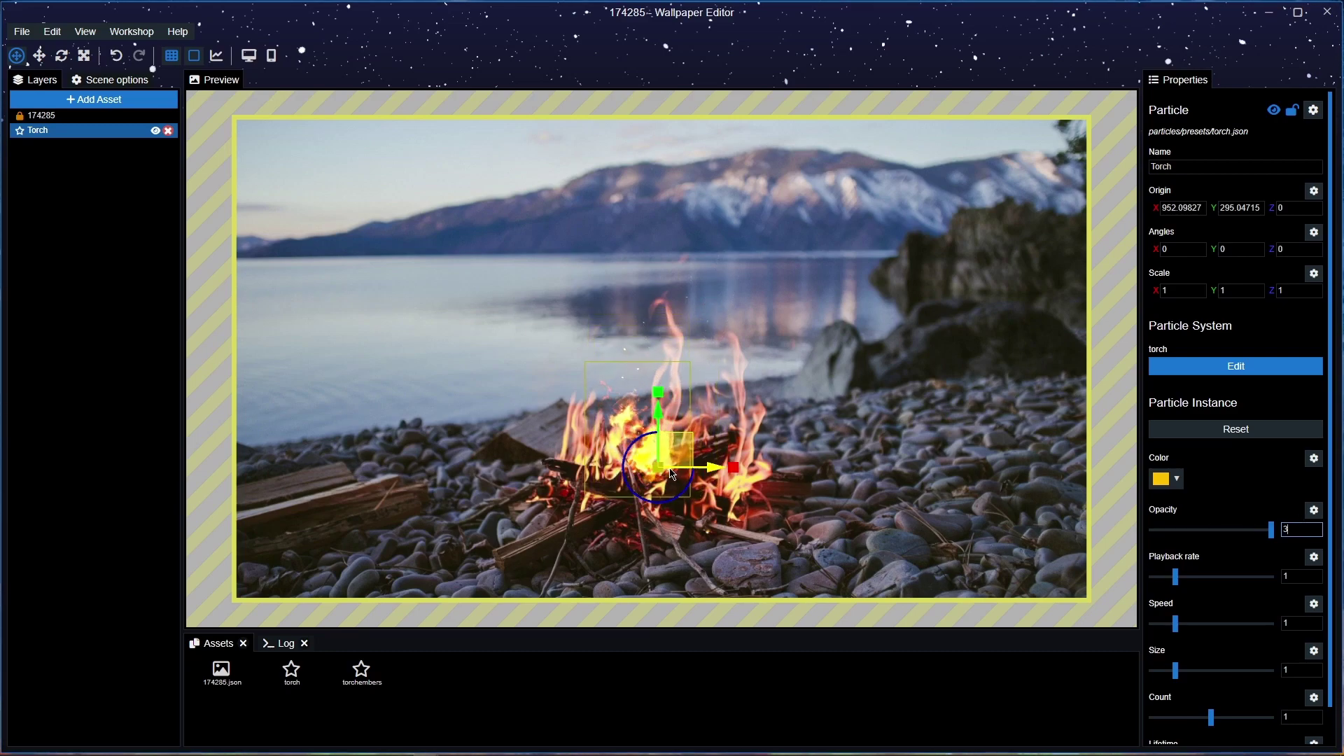
Move the Torch particle away from the campfire to about X 268, Y 676, and hide and lock its layer.
{"action": "left_click", "coordinate": [20, 132]}
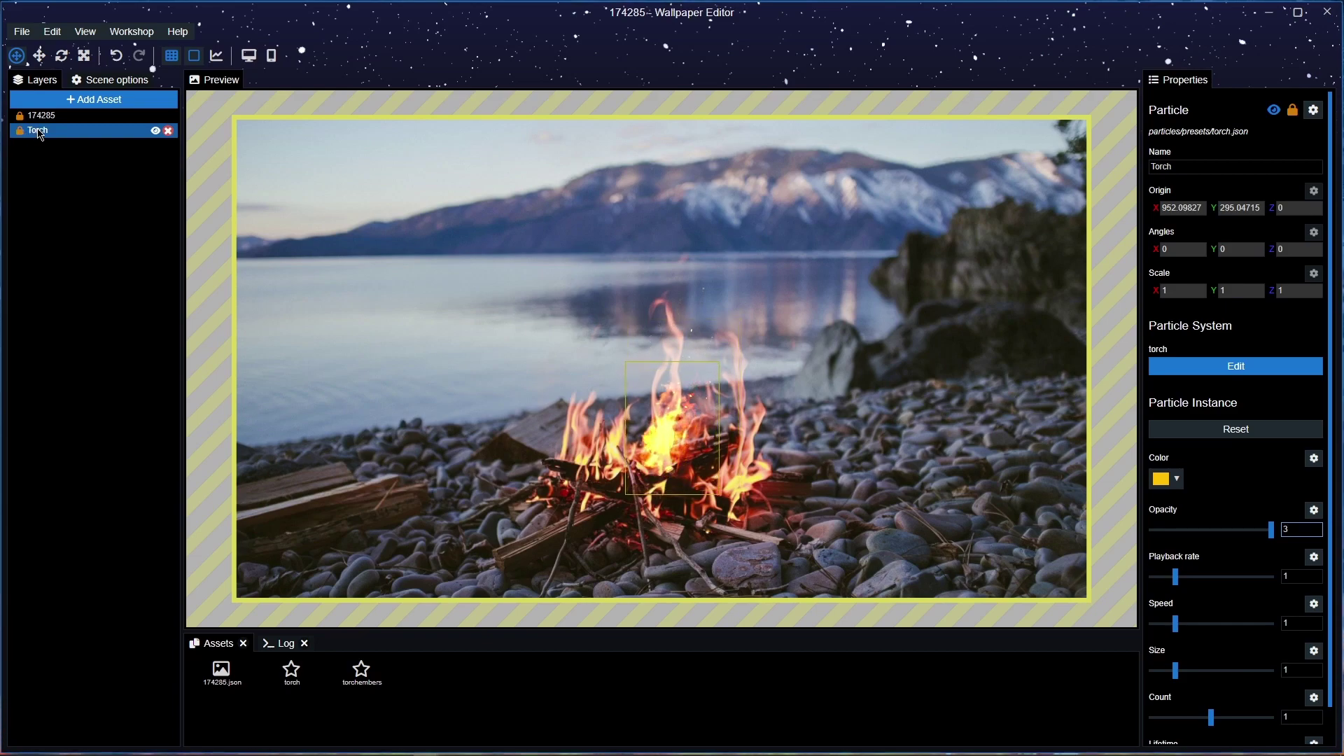
{"action": "left_click", "coordinate": [20, 132]}
{"action": "left_click_drag", "start_coordinate": [670, 452], "coordinate": [373, 288]}
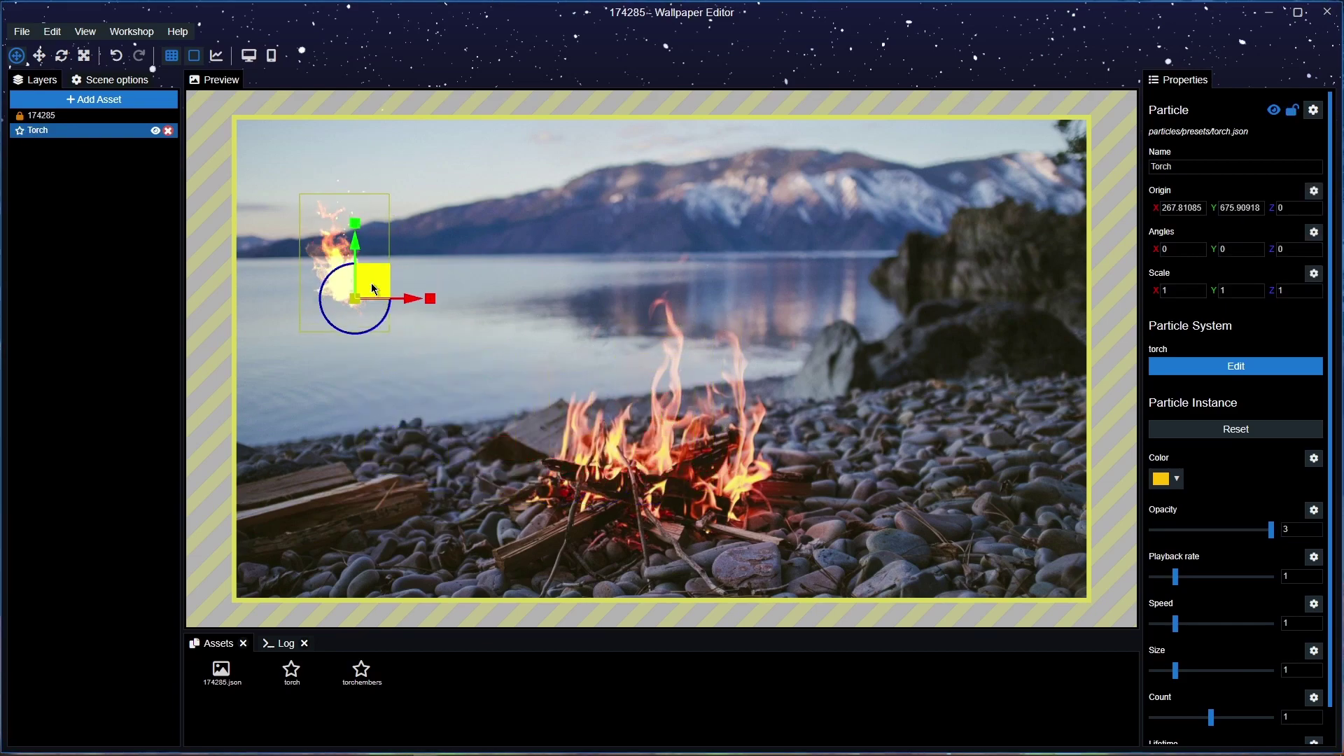
{"action": "left_click", "coordinate": [156, 131]}
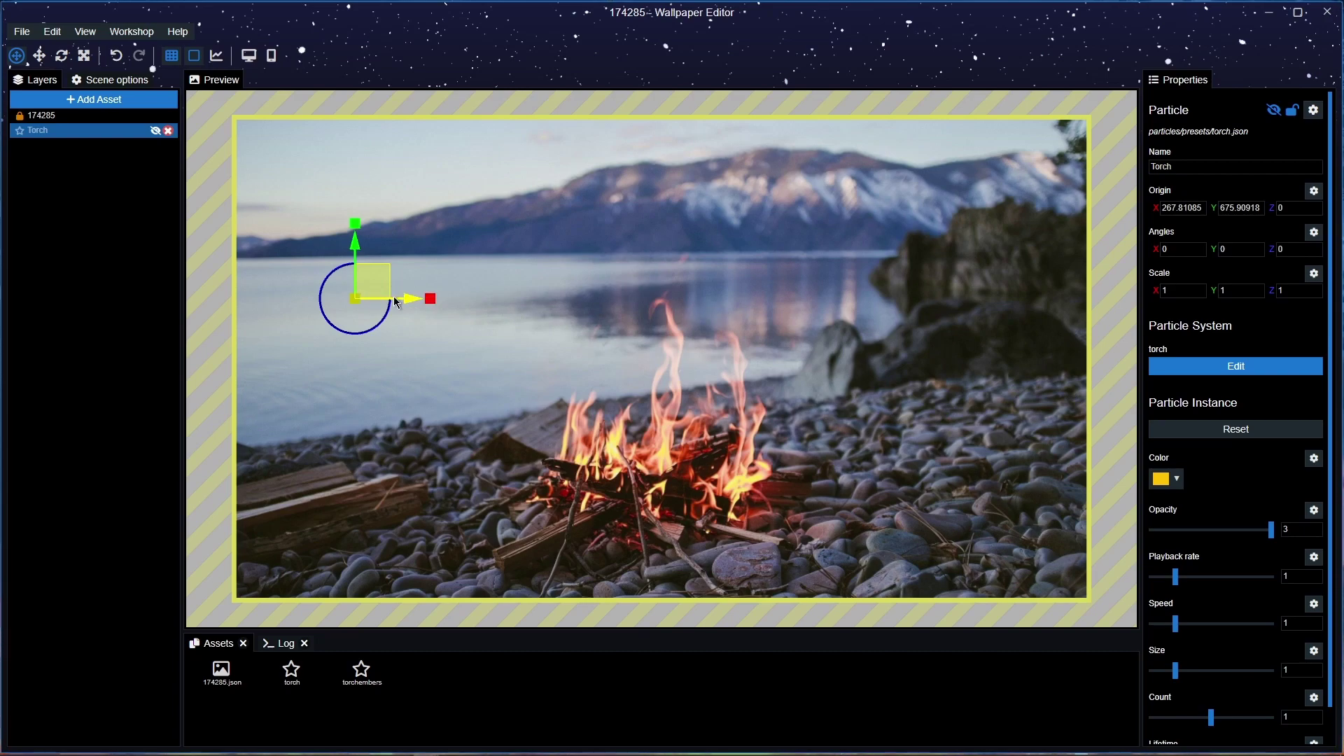
{"action": "left_click", "coordinate": [21, 130]}
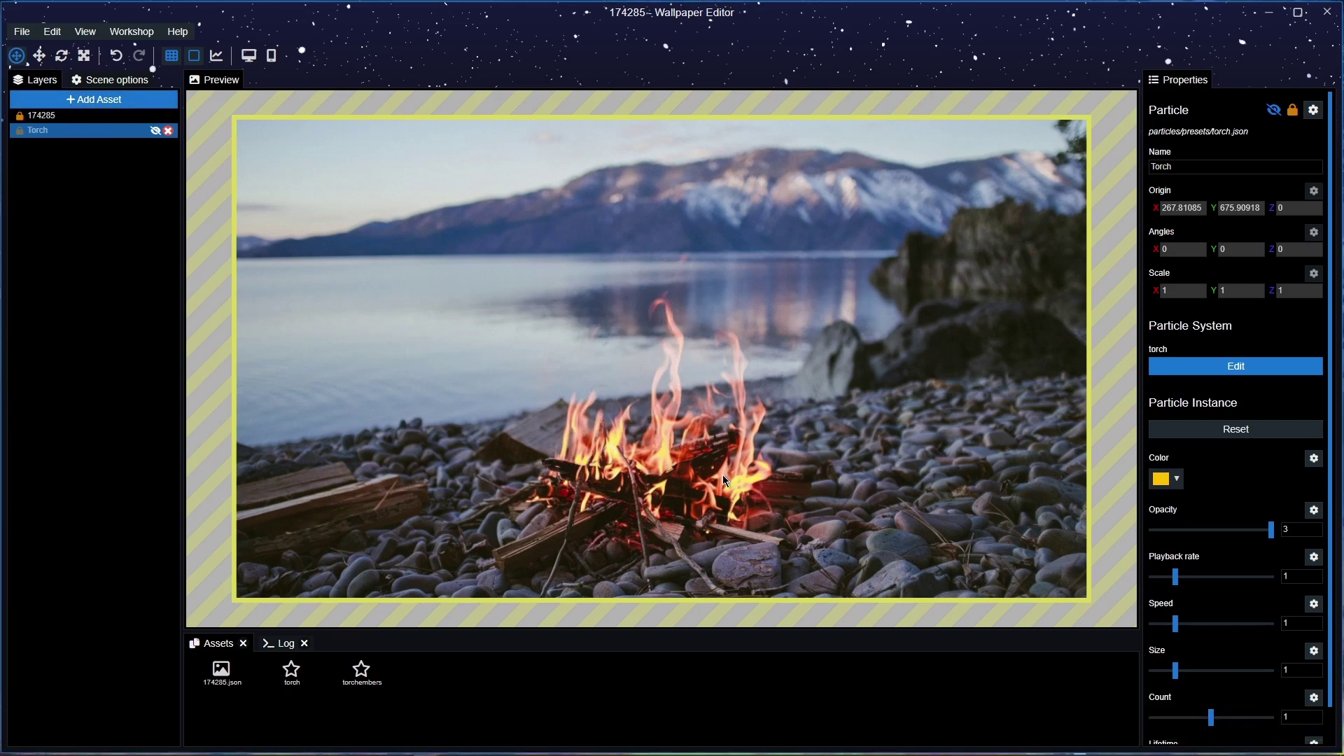
Add the Water Waves effect to the 174285 image layer.
{"action": "left_click", "coordinate": [29, 117], "text": "ctrl"}
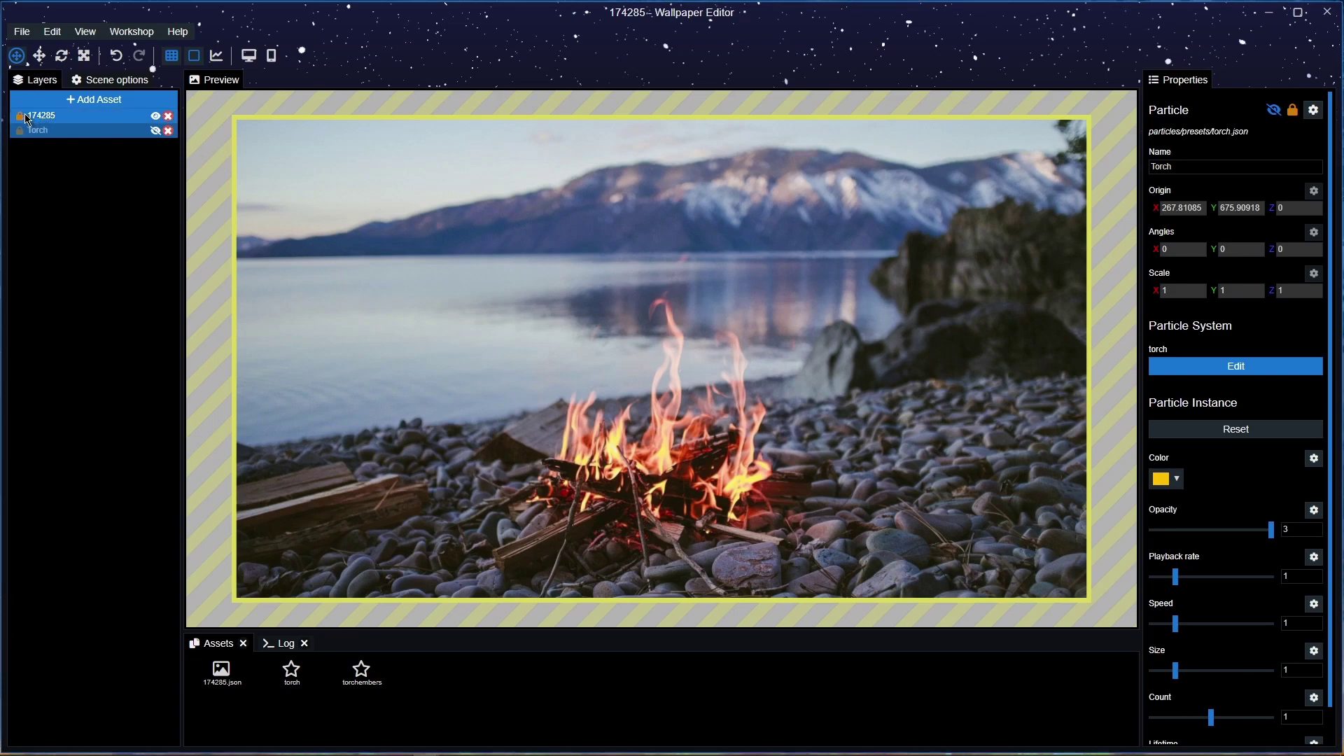
{"action": "left_click", "coordinate": [29, 118]}
{"action": "left_click", "coordinate": [1198, 441]}
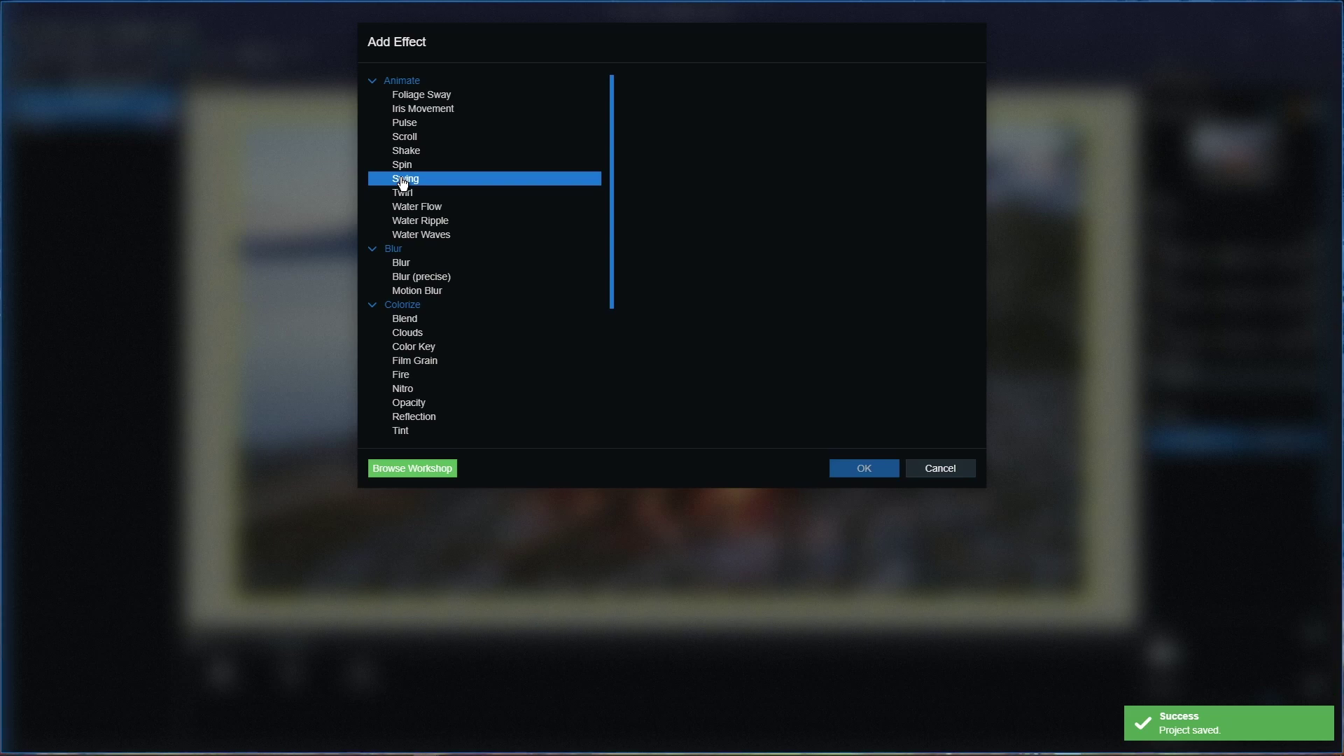
{"action": "left_click", "coordinate": [429, 240]}
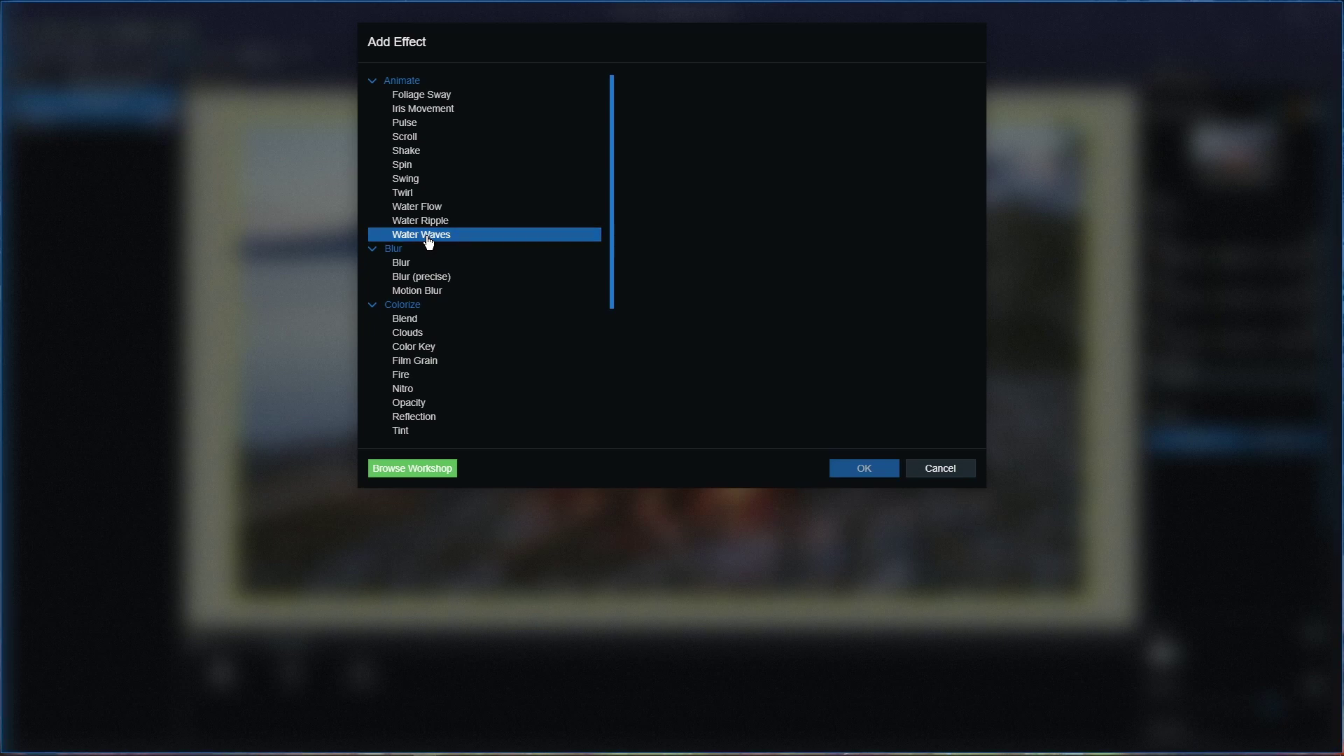
{"action": "left_click", "coordinate": [865, 469]}
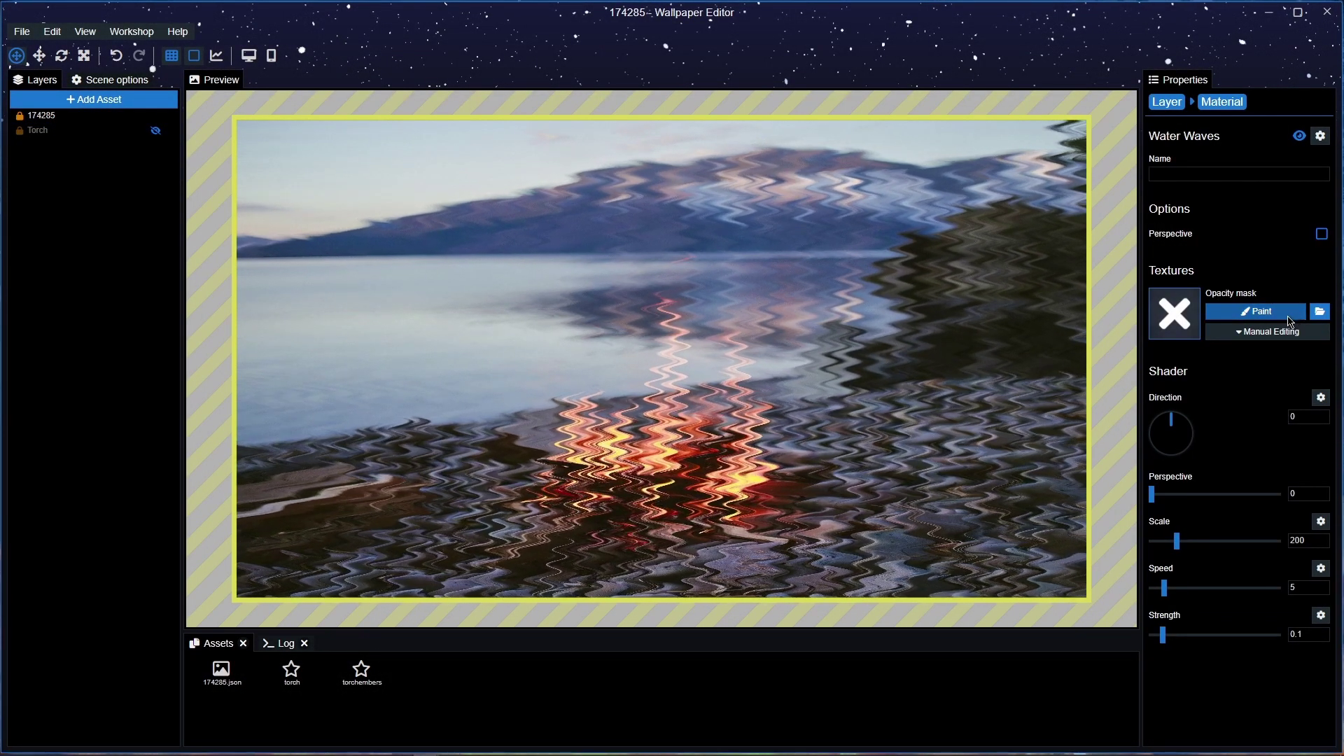
Start painting the Water Waves opacity mask with the brush size set to 102.
{"action": "left_click", "coordinate": [1271, 310]}
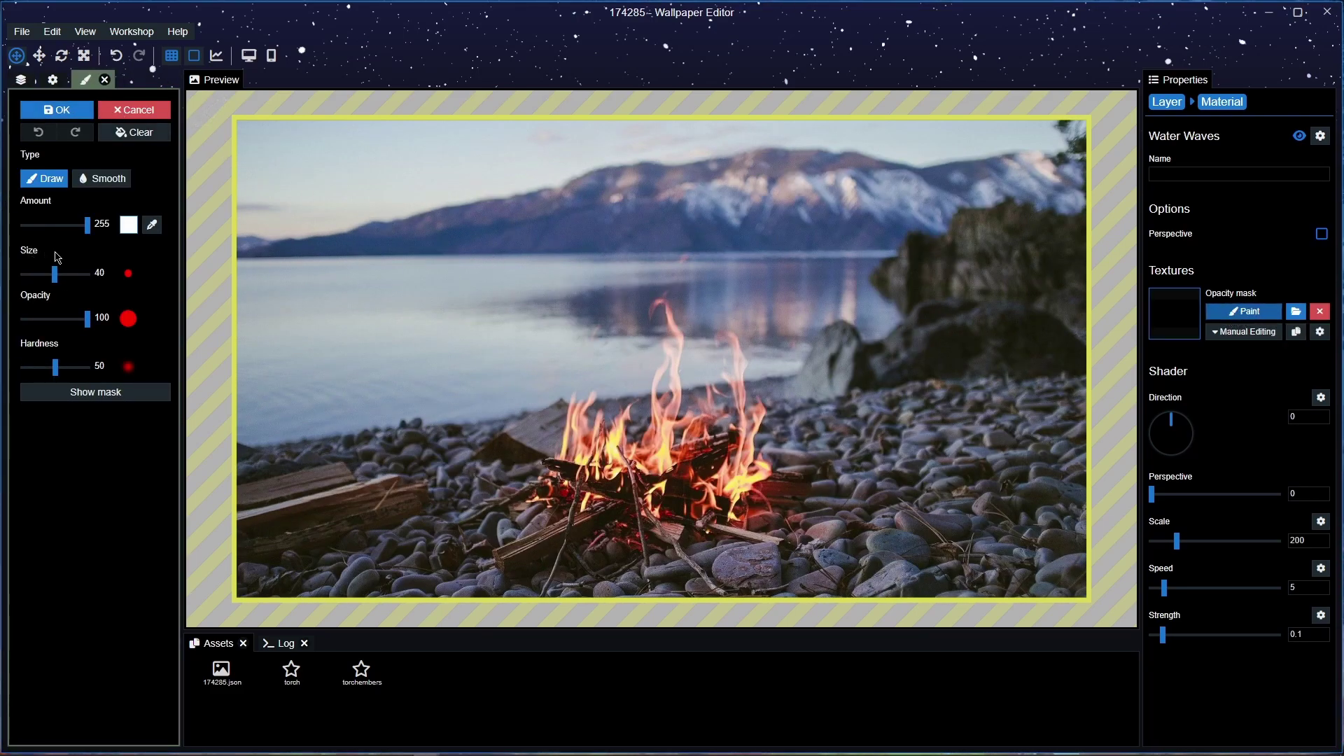
{"action": "left_click", "coordinate": [62, 276]}
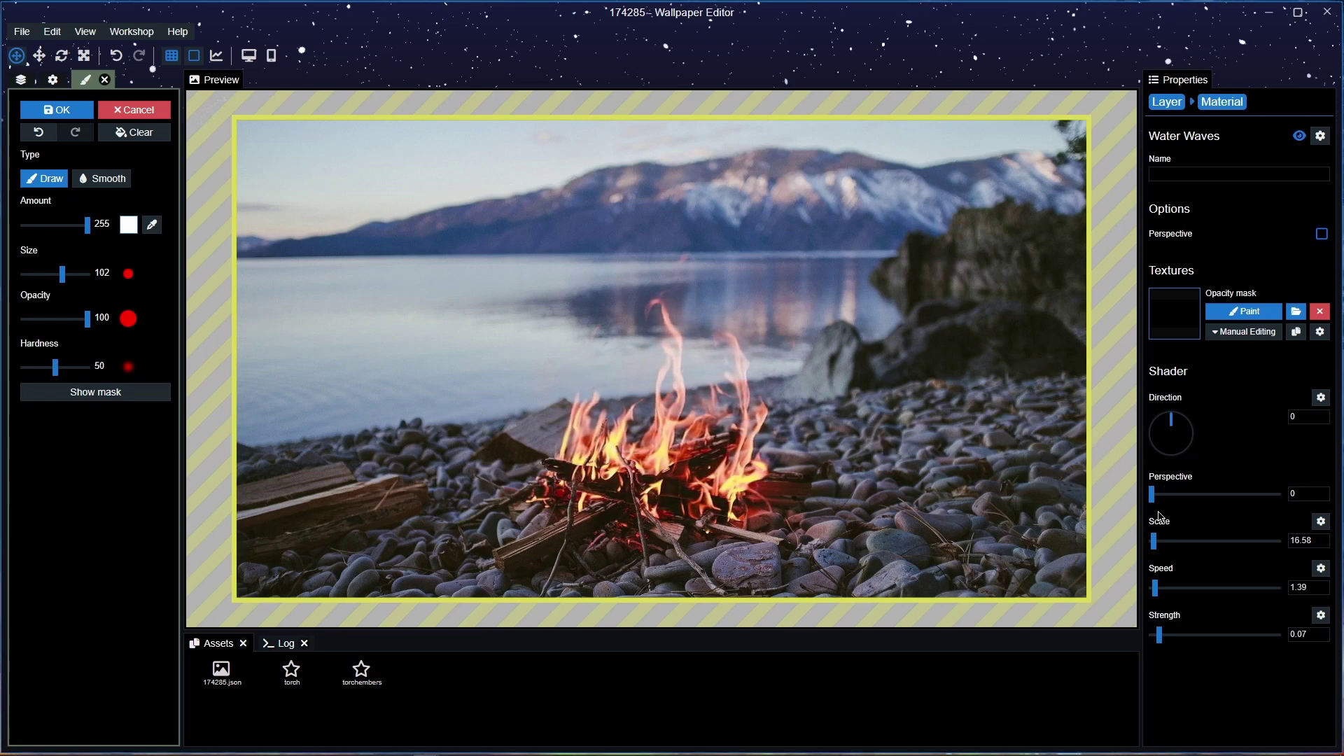
Set the Water Waves speed to 9.4 and its scale to 25.
{"action": "left_click_drag", "start_coordinate": [1165, 596], "coordinate": [1179, 595]}
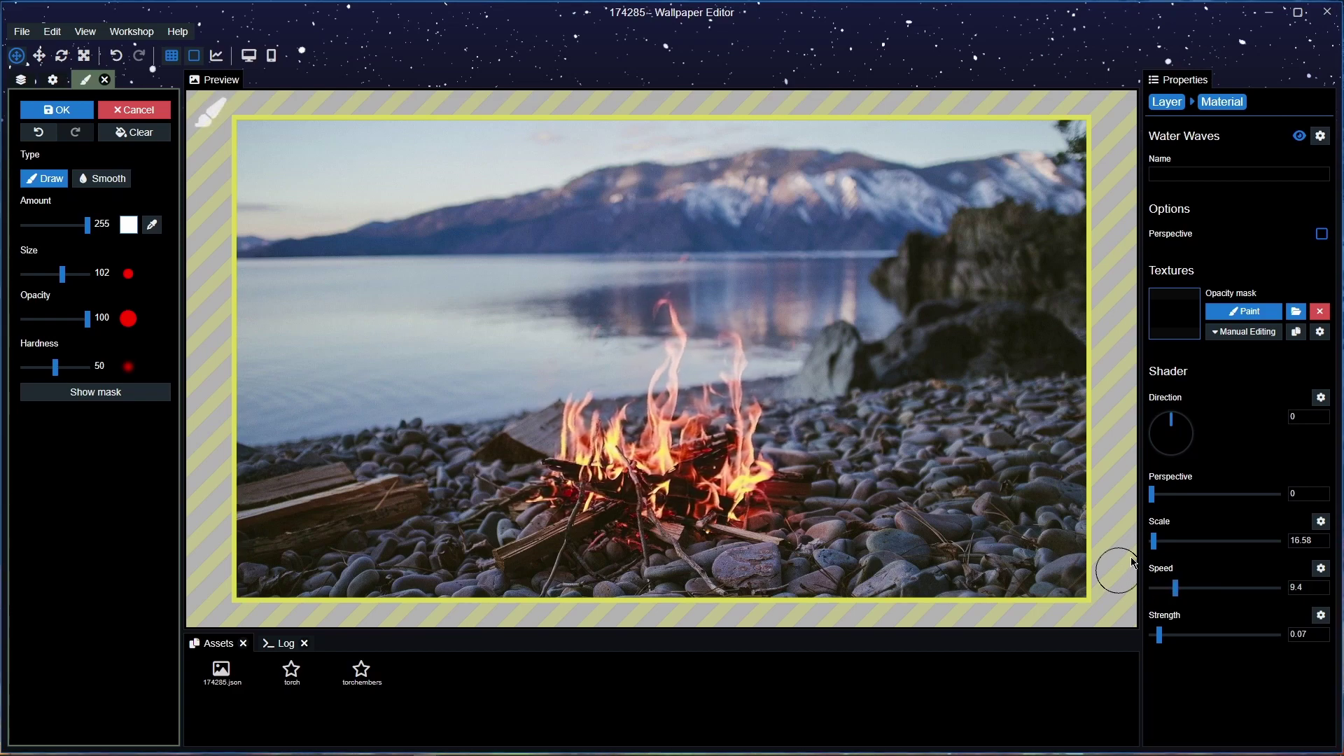
{"action": "left_click_drag", "start_coordinate": [1153, 541], "coordinate": [1155, 541]}
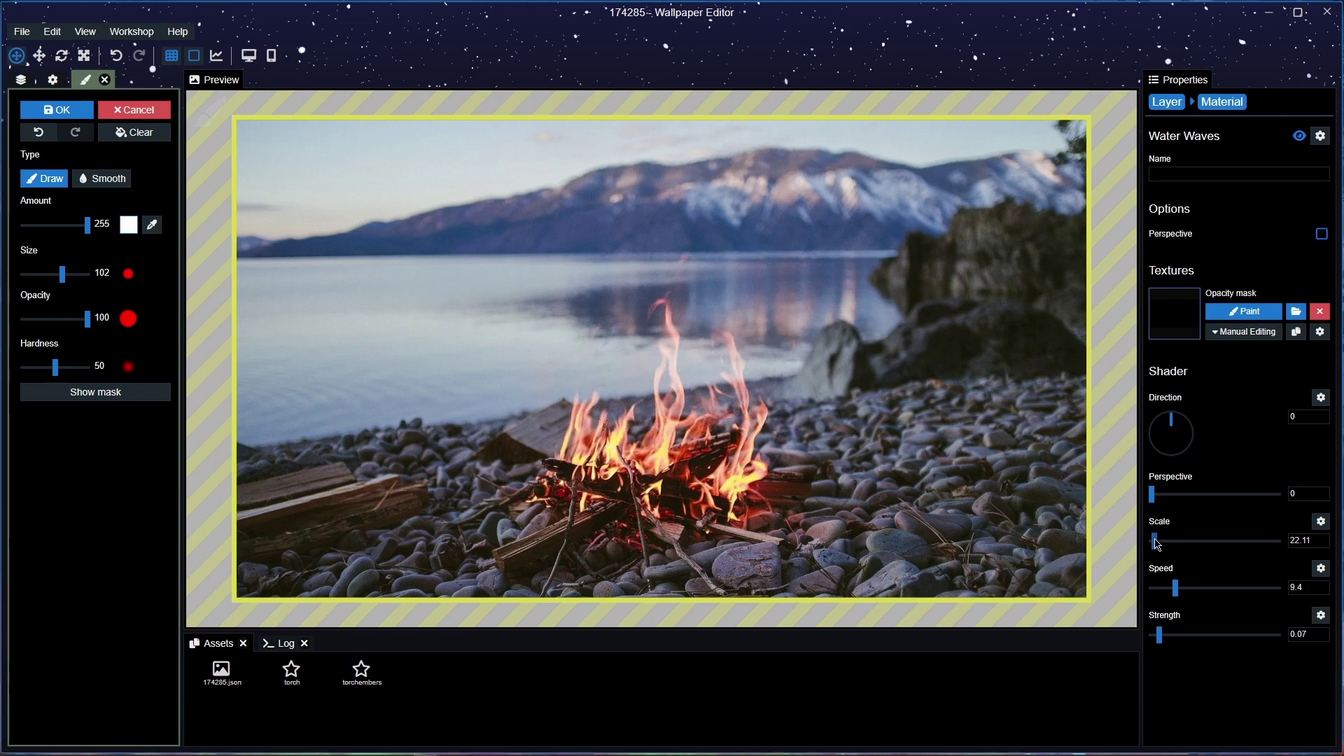
{"action": "left_click", "coordinate": [1309, 540]}
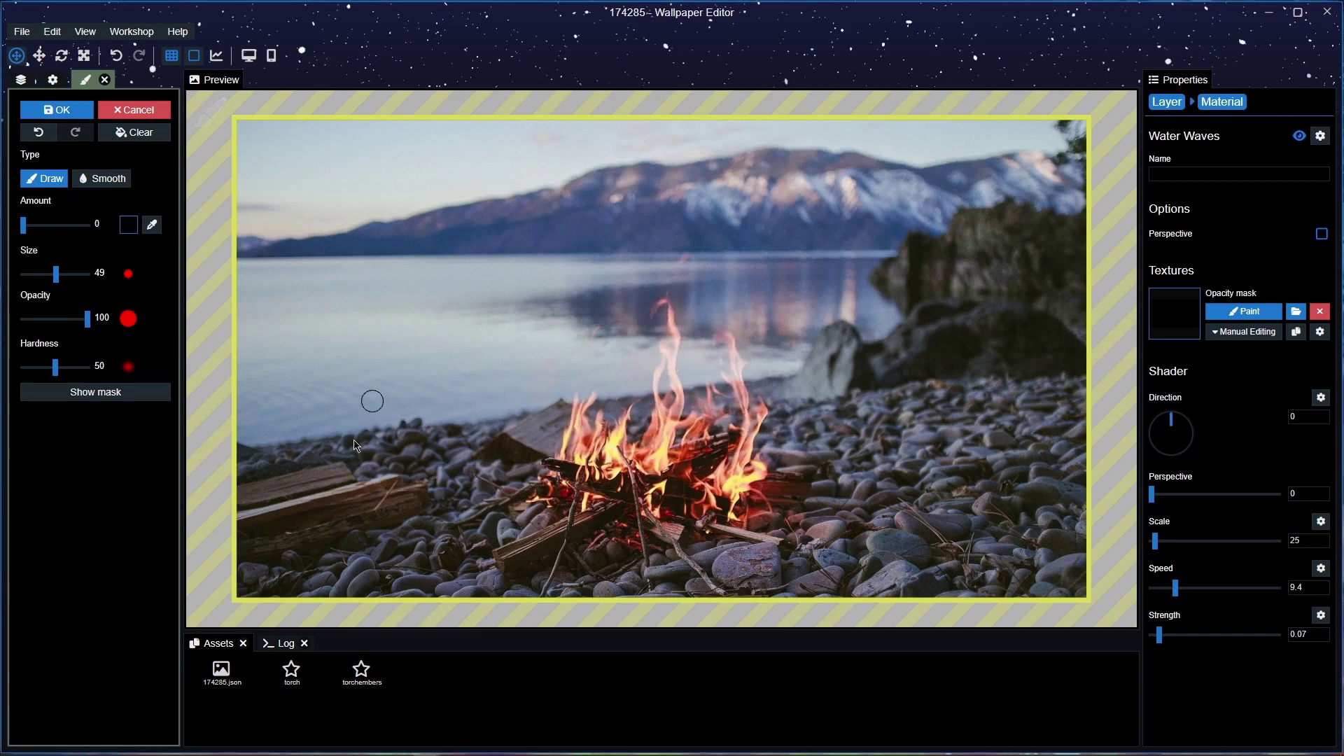
Apply the opacity mask painted over the campfire flames and save the project.
{"action": "left_click", "coordinate": [76, 112]}
{"action": "left_click", "coordinate": [31, 165]}
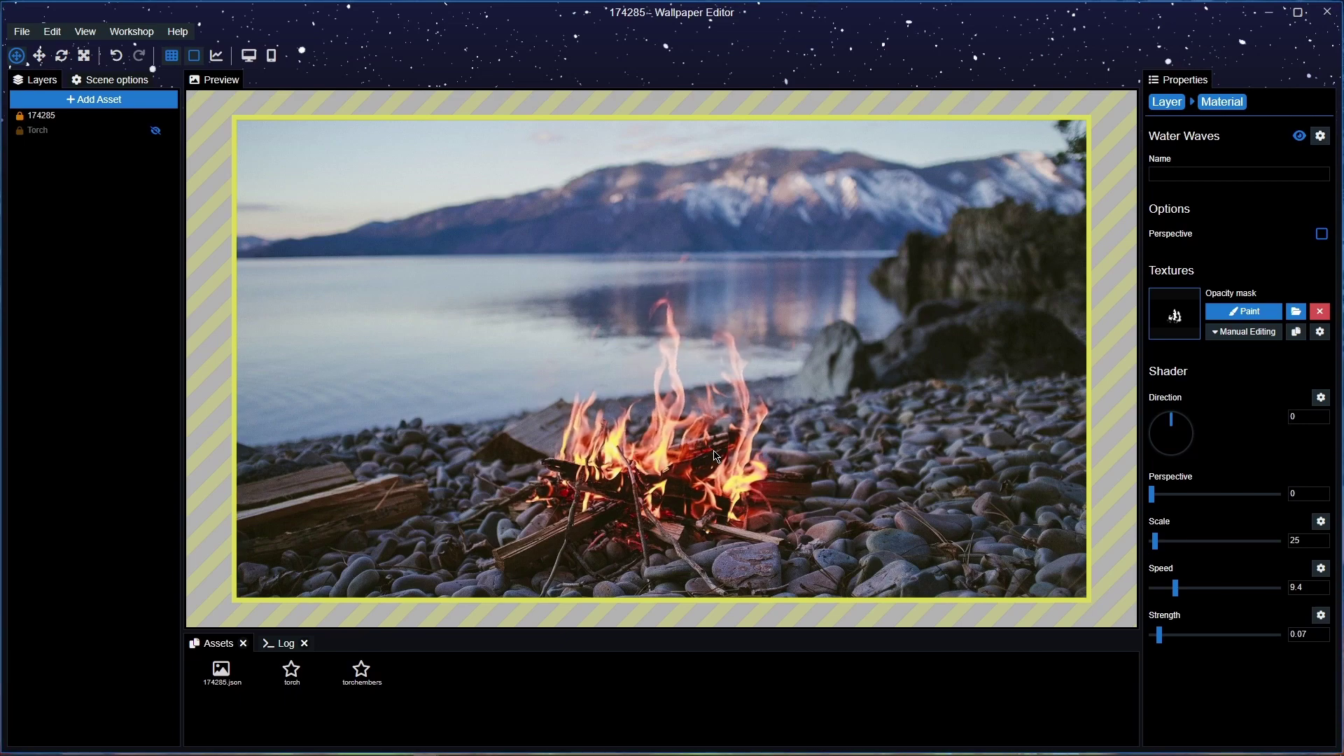
{"action": "key", "text": "ctrl+s"}
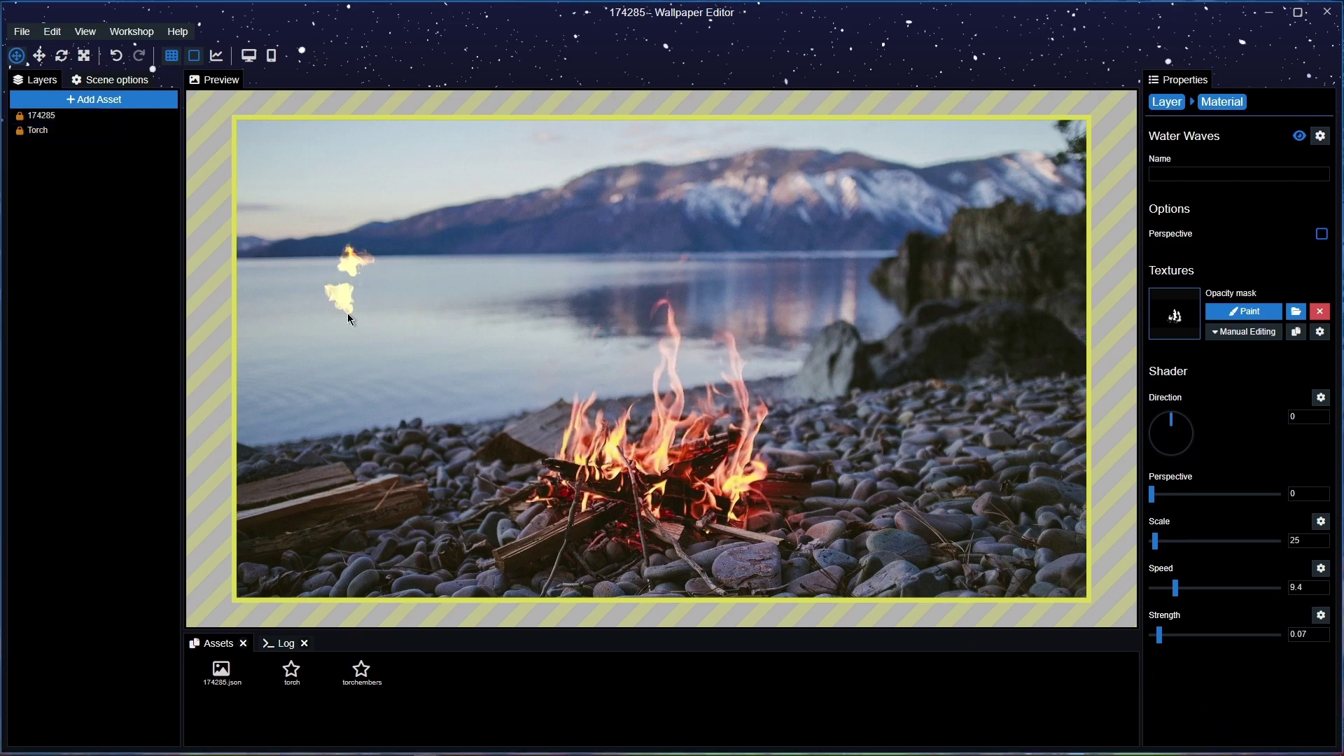
Move the Torch particle back onto the campfire at about X 938, Y 305, scaled to about 1.7 and rotated about -11.7° around Z.
{"action": "left_click", "coordinate": [348, 274]}
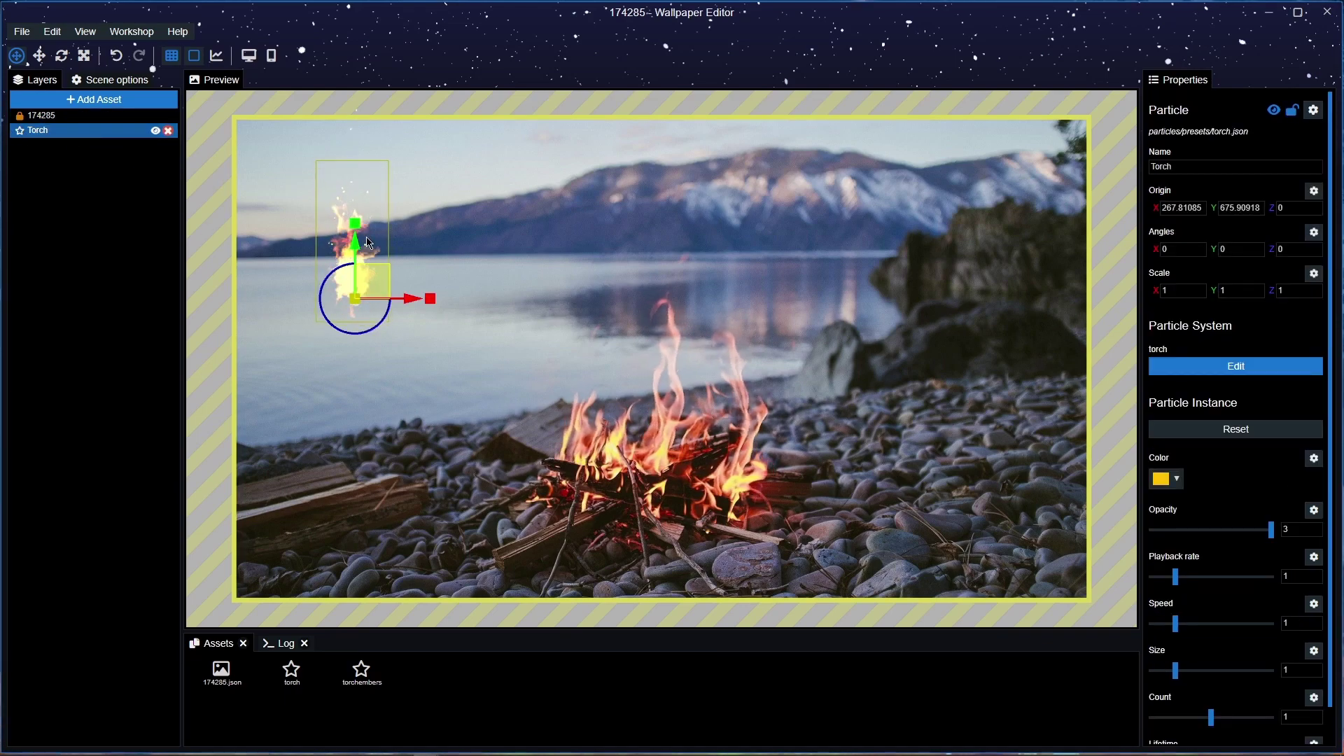
{"action": "left_click_drag", "start_coordinate": [373, 277], "coordinate": [715, 412]}
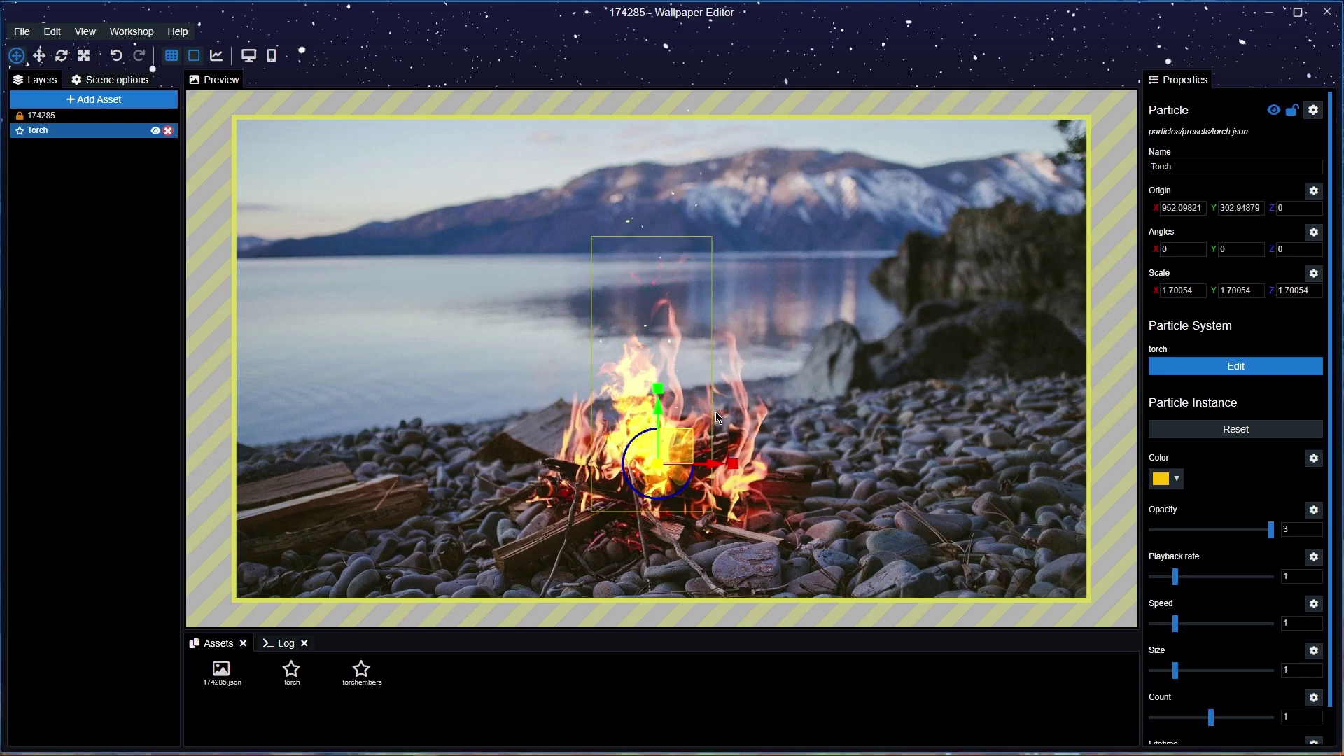
{"action": "left_click_drag", "start_coordinate": [651, 495], "coordinate": [632, 491]}
{"action": "left_click_drag", "start_coordinate": [678, 451], "coordinate": [672, 451]}
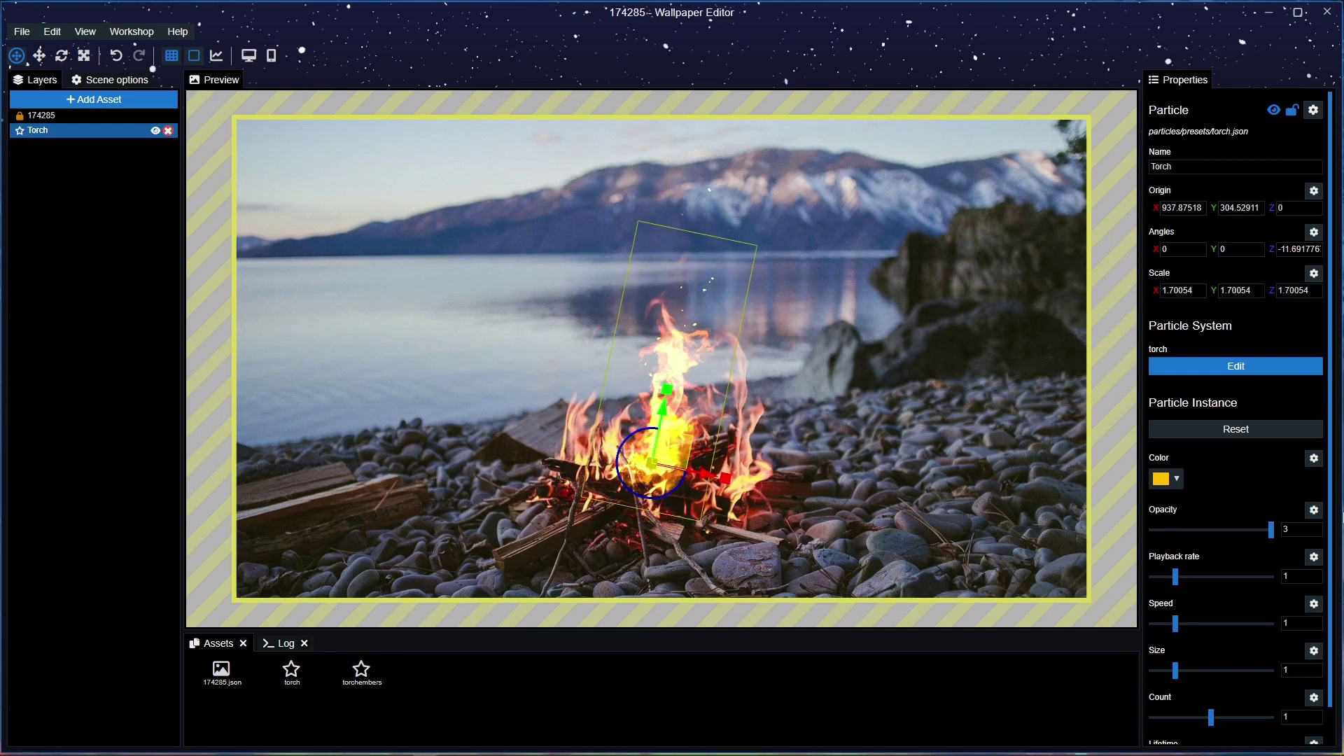
Set the Torch particle's speed to 1.2 and playback rate to 3.04, and briefly lock its layer to check the flame without handles.
{"action": "mouse_move", "coordinate": [1175, 623]}
{"action": "left_mouse_down"}
{"action": "mouse_move", "coordinate": [1205, 625]}
{"action": "mouse_move", "coordinate": [1194, 625]}
{"action": "left_mouse_up"}
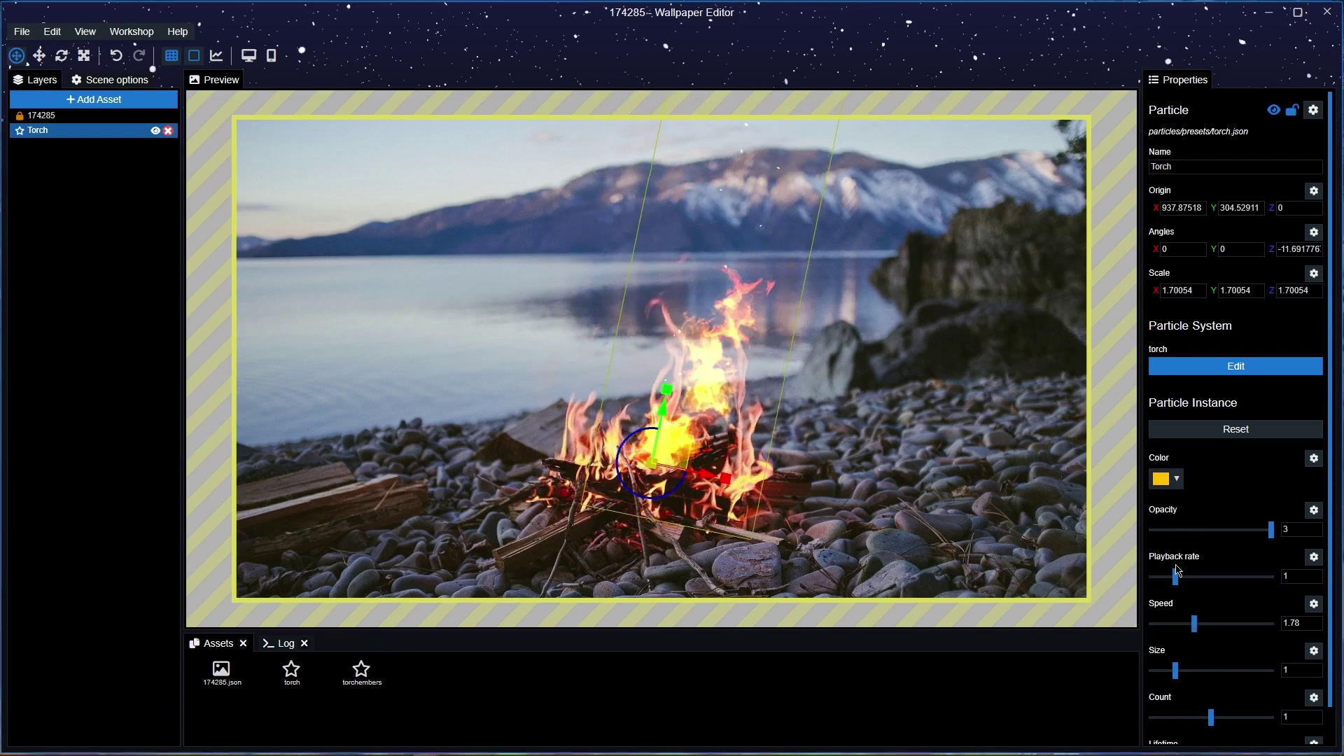
{"action": "left_click_drag", "start_coordinate": [1181, 573], "coordinate": [1212, 580]}
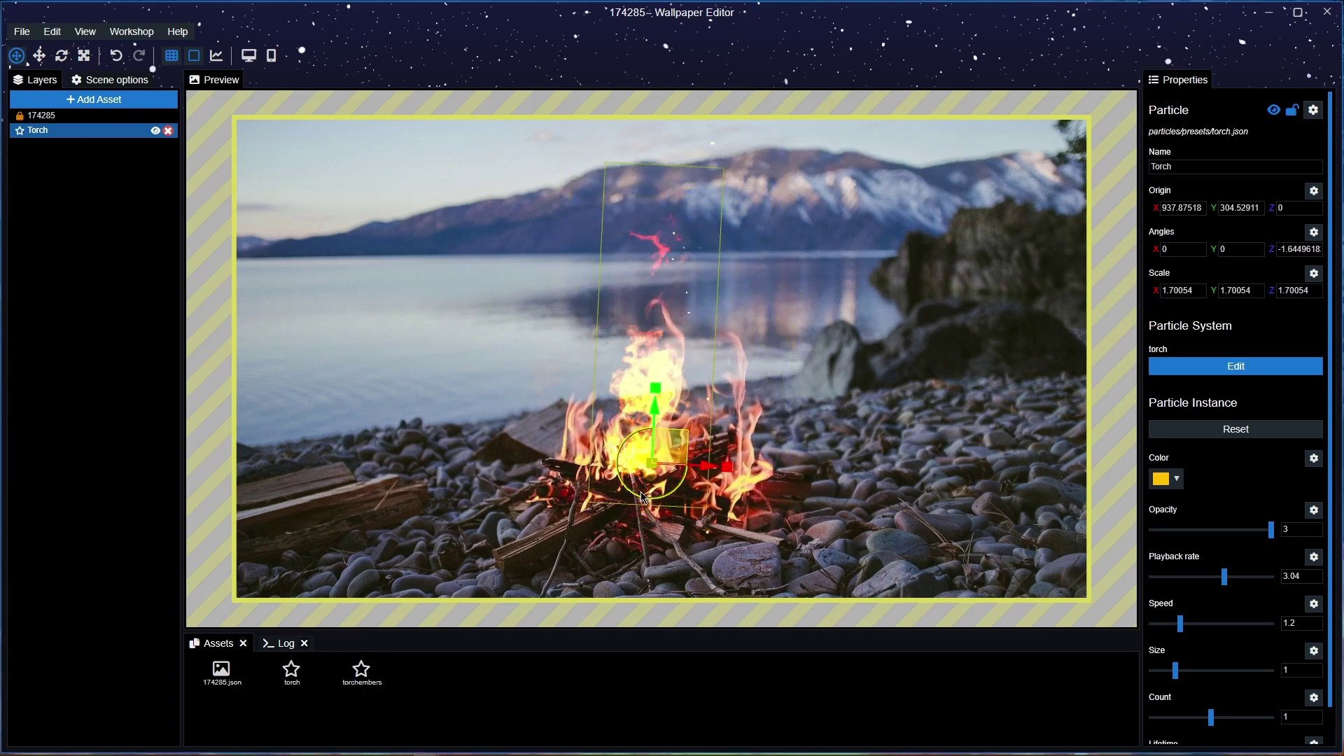
{"action": "left_click", "coordinate": [22, 135]}
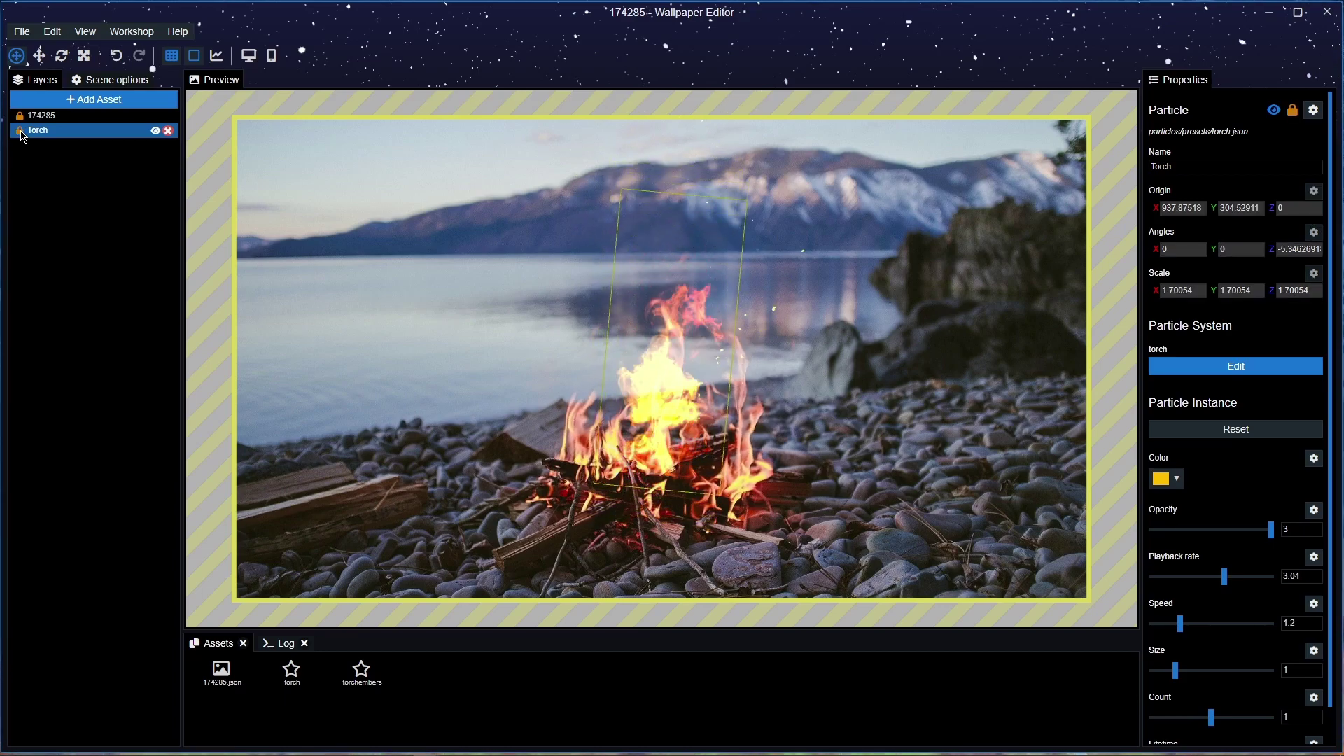
{"action": "left_click", "coordinate": [20, 132]}
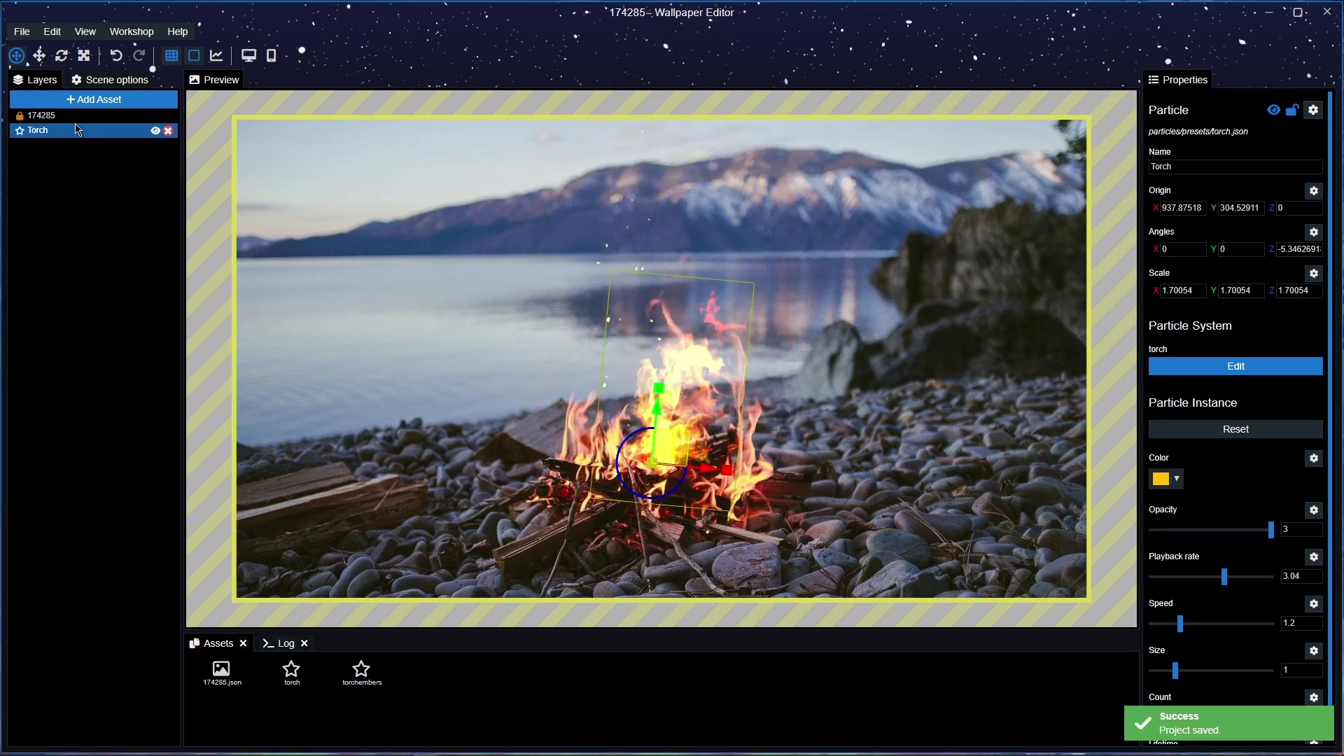
Duplicate the Torch particle and place the copy on the campfire's left side at about X 726, Y 303, scaled to about 1.12 and rotated about -11.9° around Z.
{"action": "right_click", "coordinate": [56, 135]}
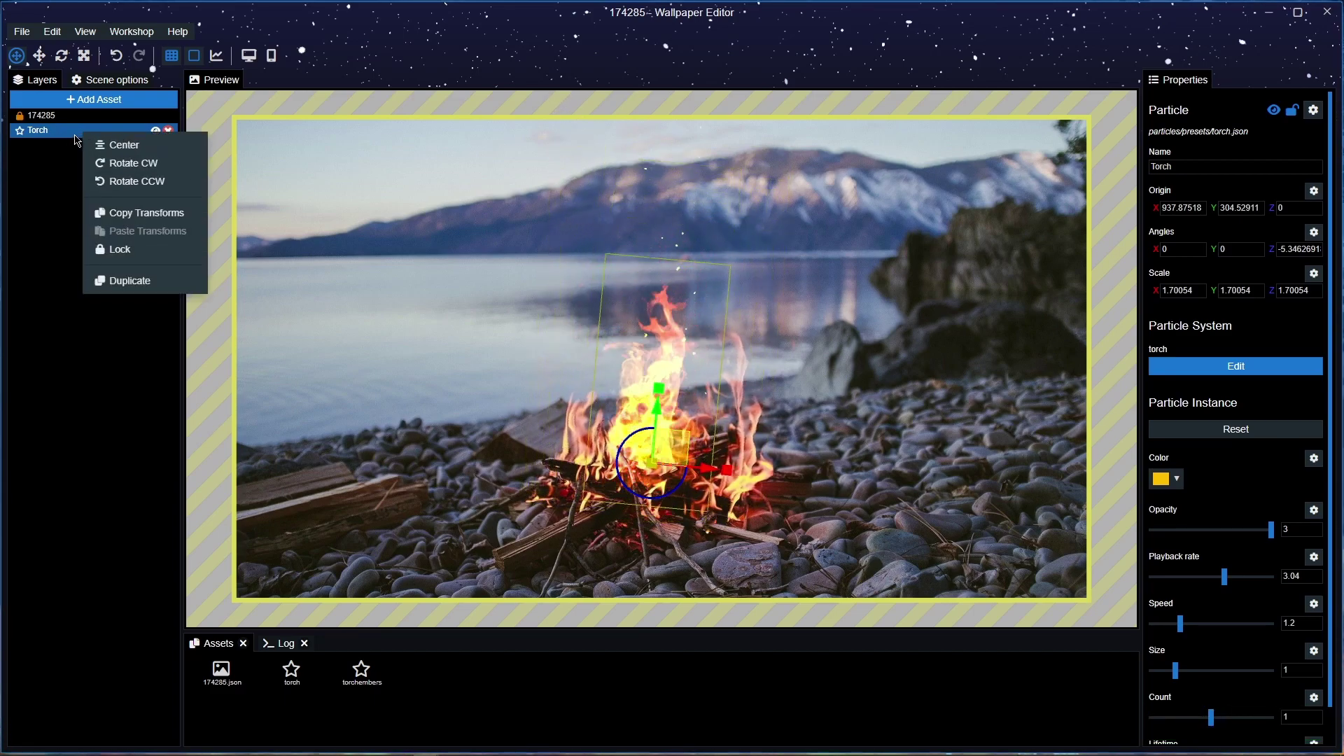
{"action": "left_click", "coordinate": [128, 280]}
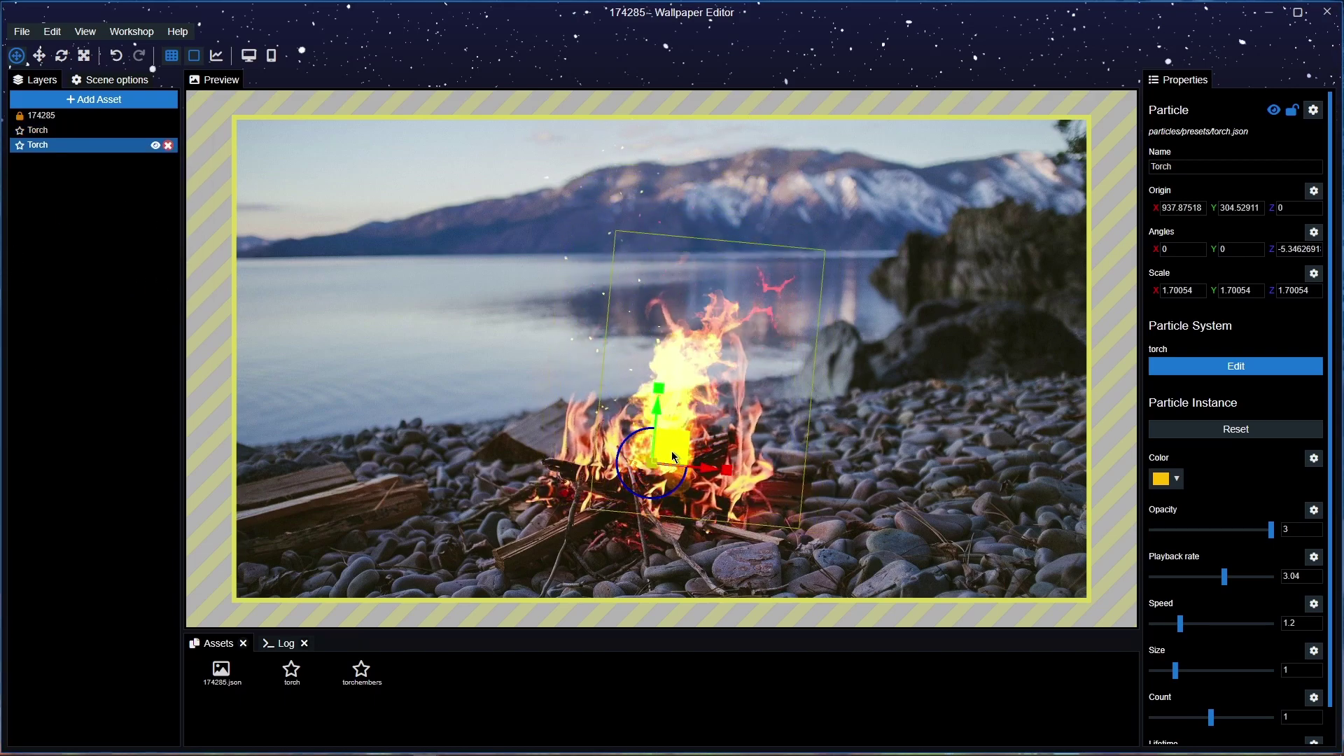
{"action": "left_click_drag", "start_coordinate": [670, 451], "coordinate": [503, 518]}
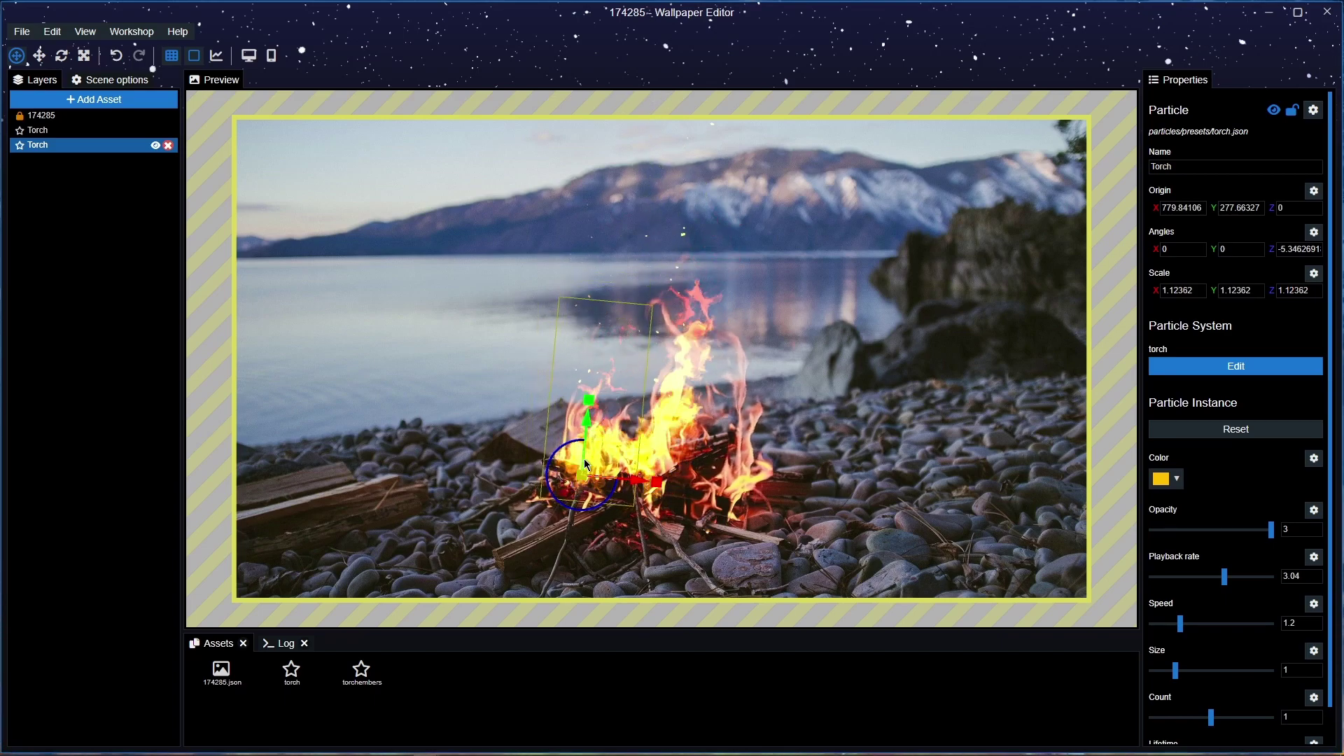
{"action": "left_click_drag", "start_coordinate": [589, 456], "coordinate": [578, 447]}
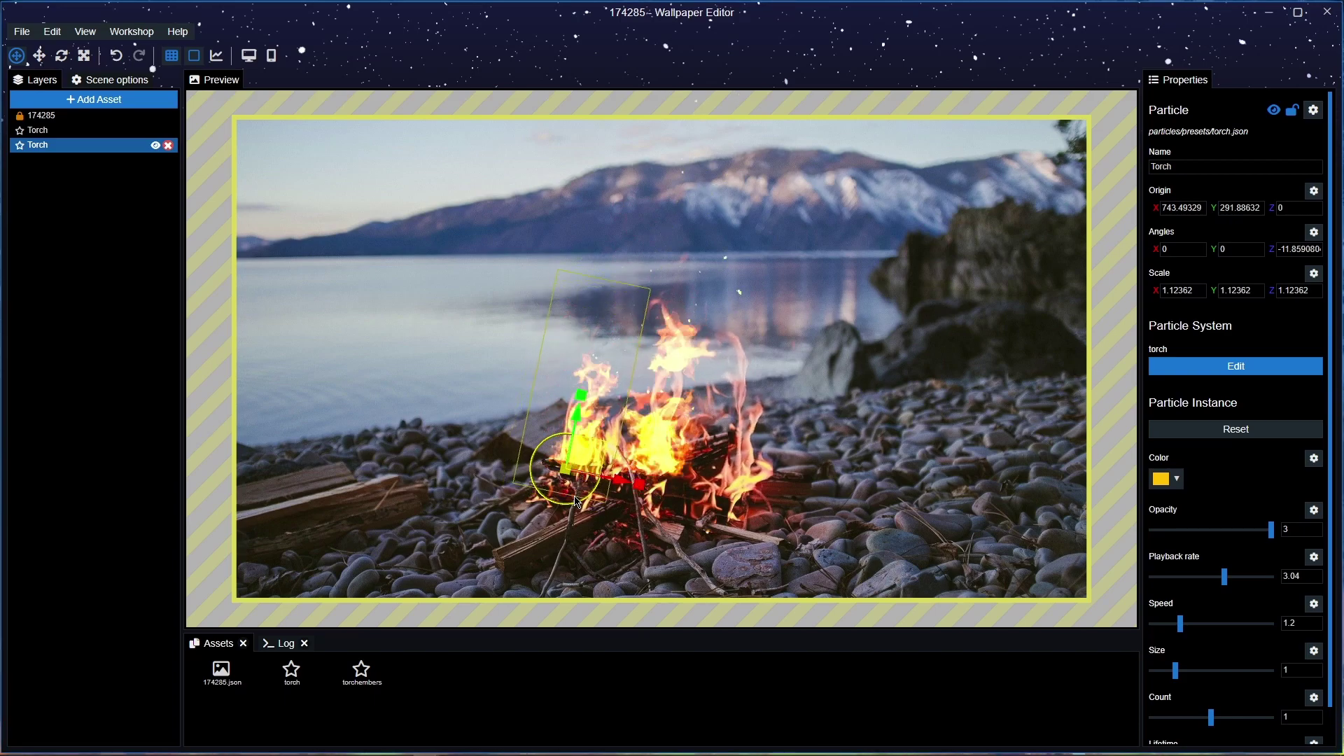
{"action": "left_click_drag", "start_coordinate": [584, 452], "coordinate": [575, 448]}
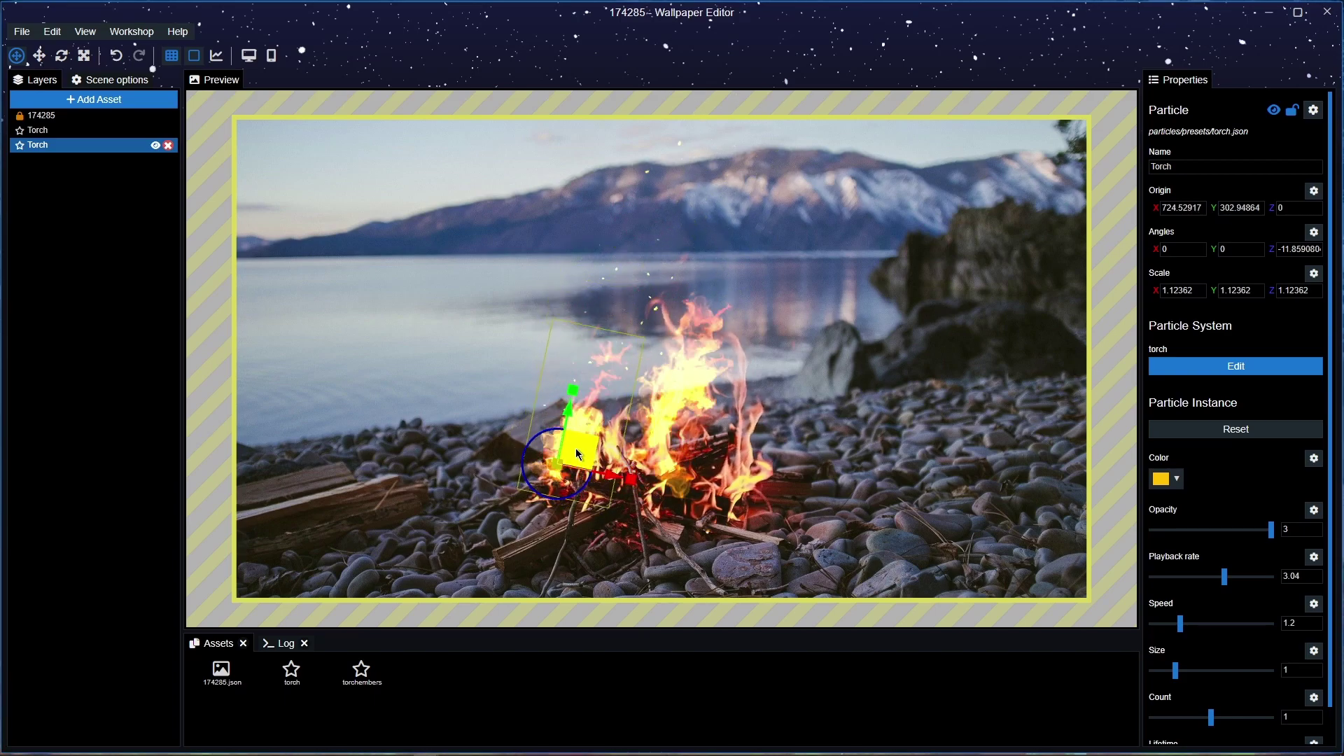
Duplicate the smaller Torch, place the copy at about X 821, Y 254 with a Z rotation of about -1.2°, and briefly lock it to check the flame.
{"action": "right_click", "coordinate": [70, 145]}
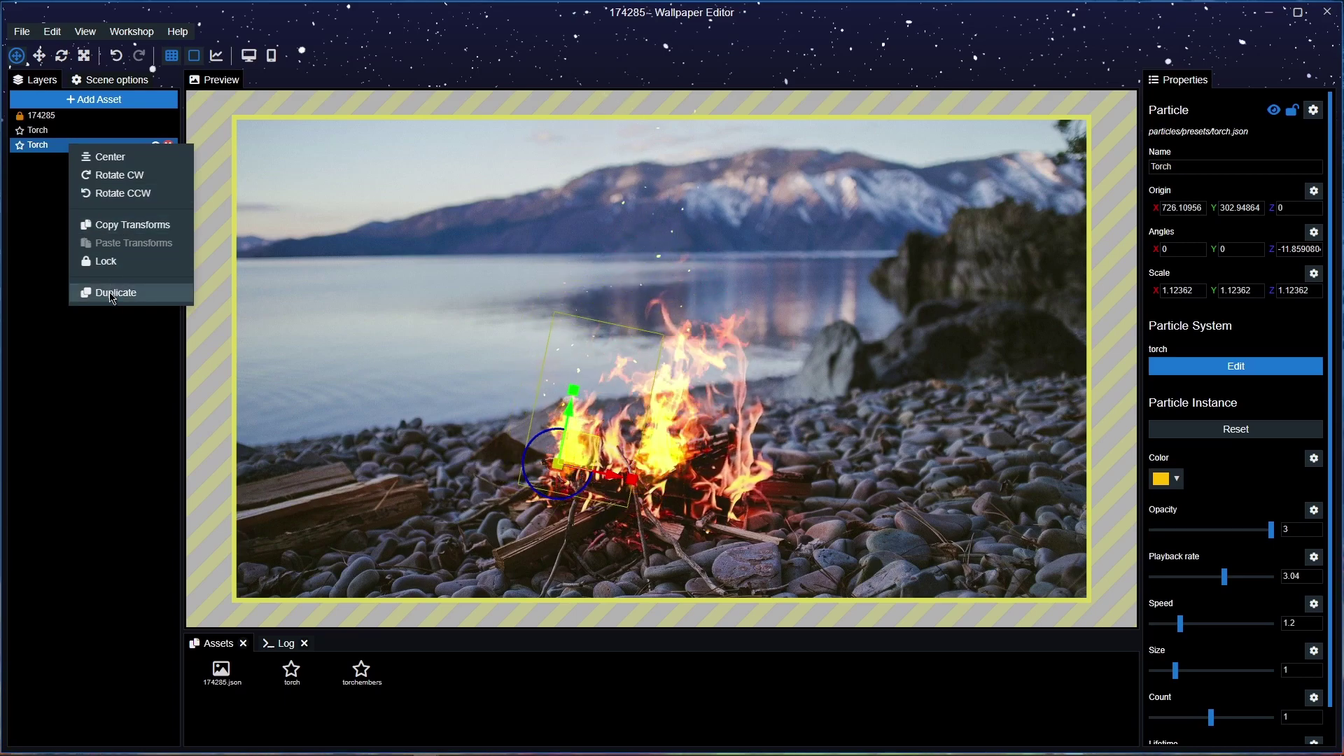
{"action": "left_click", "coordinate": [35, 168]}
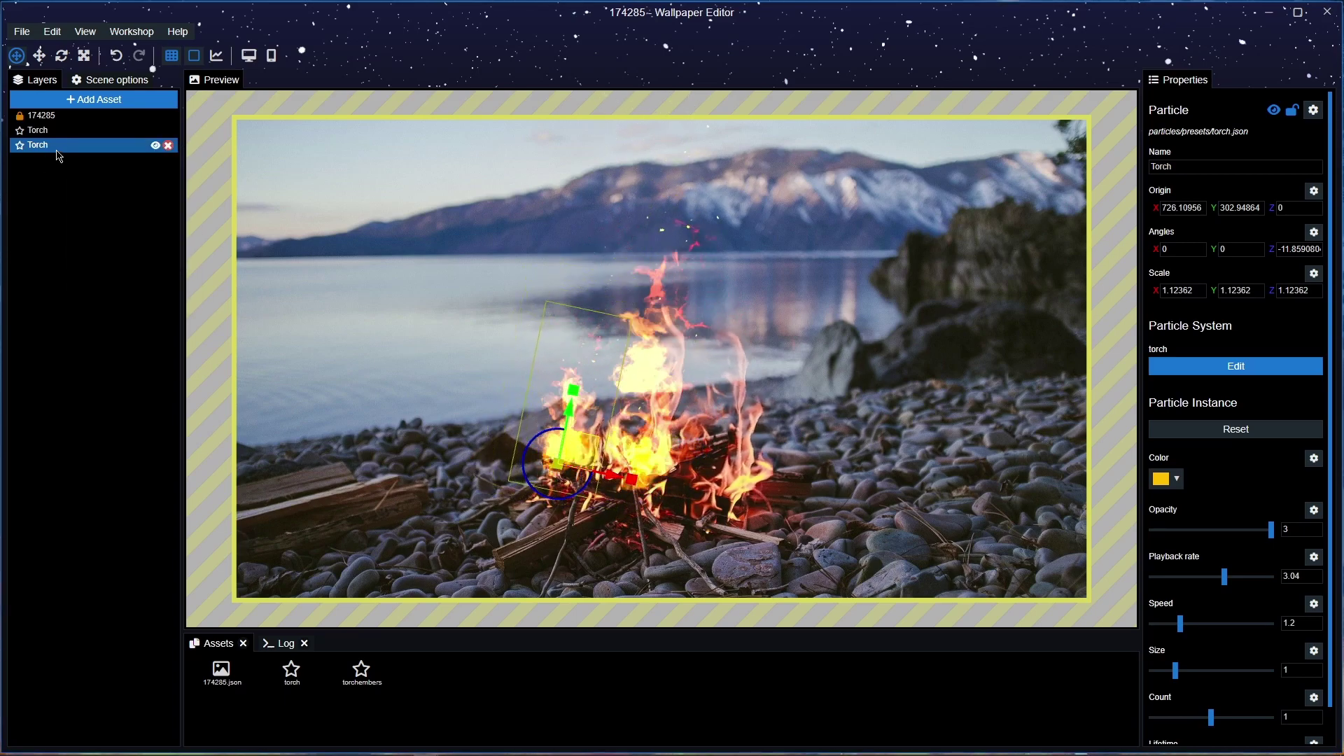
{"action": "right_click", "coordinate": [99, 144]}
{"action": "left_click", "coordinate": [140, 289]}
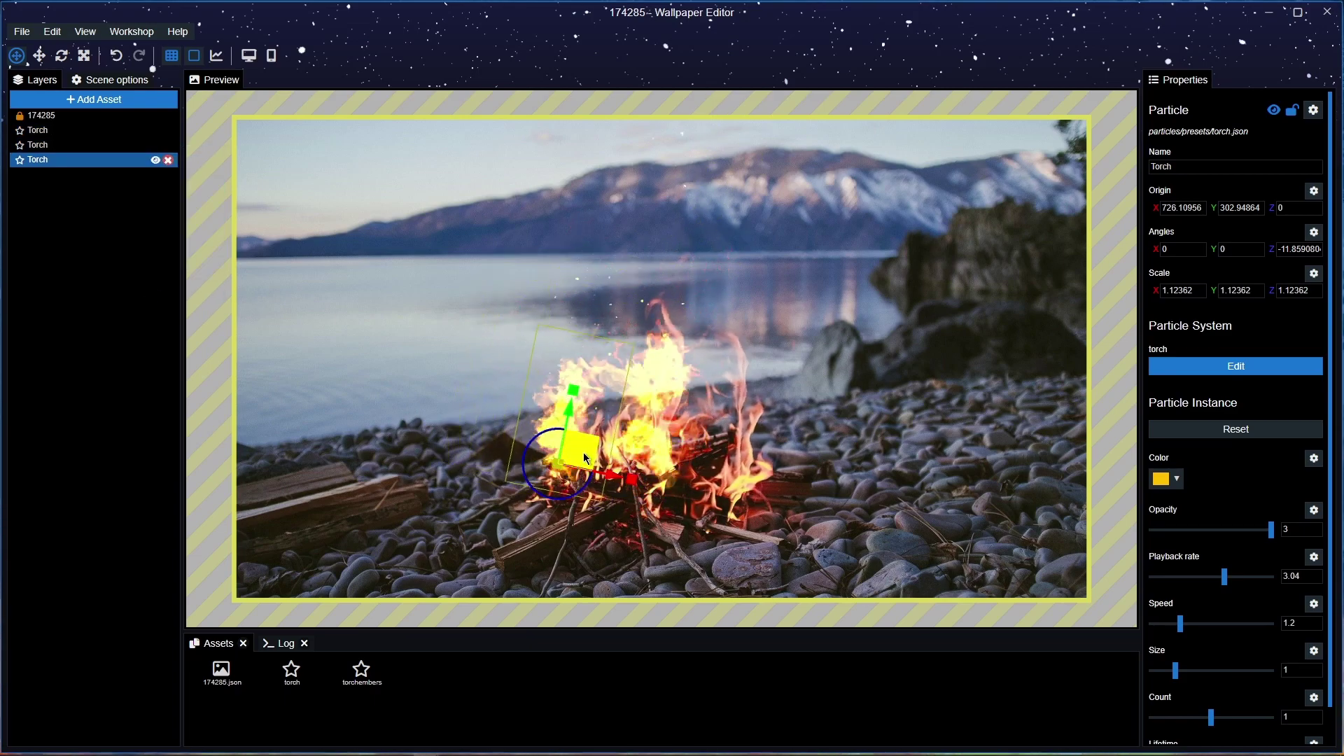
{"action": "left_click_drag", "start_coordinate": [584, 457], "coordinate": [620, 452]}
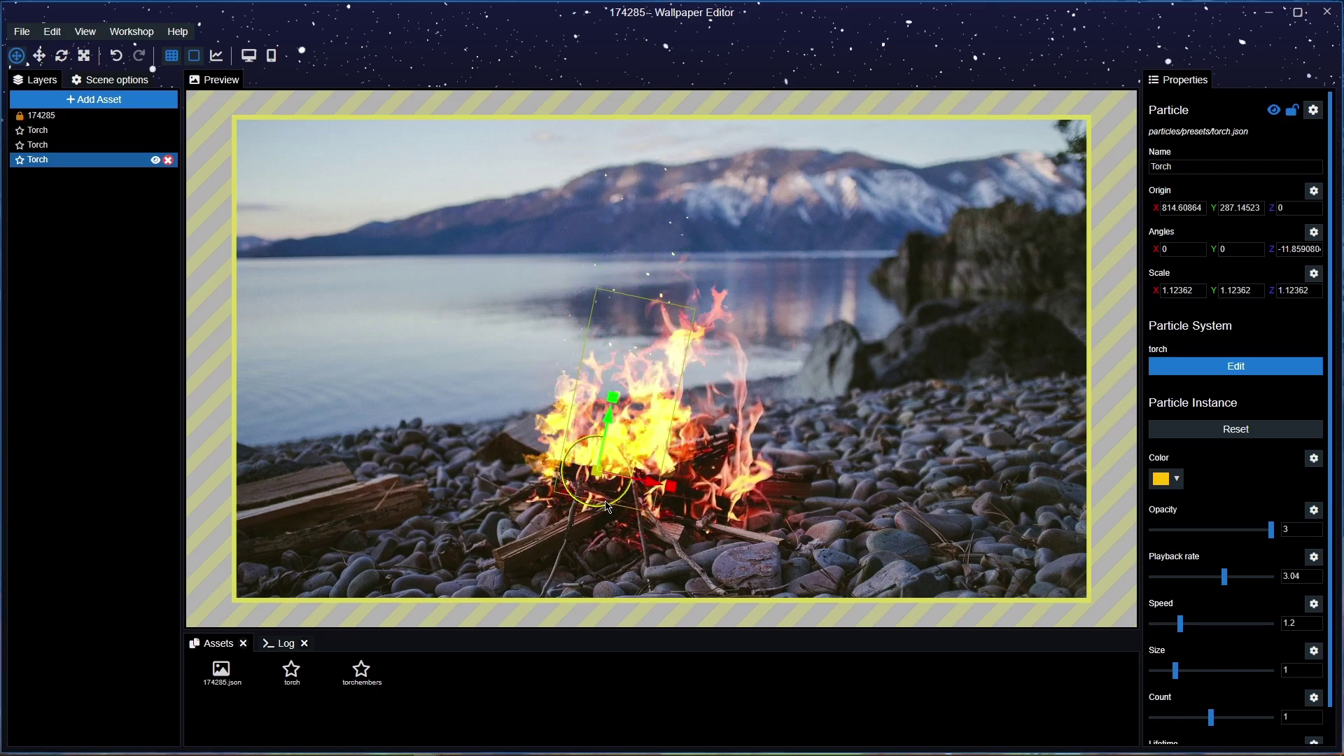
{"action": "left_click_drag", "start_coordinate": [608, 506], "coordinate": [612, 508]}
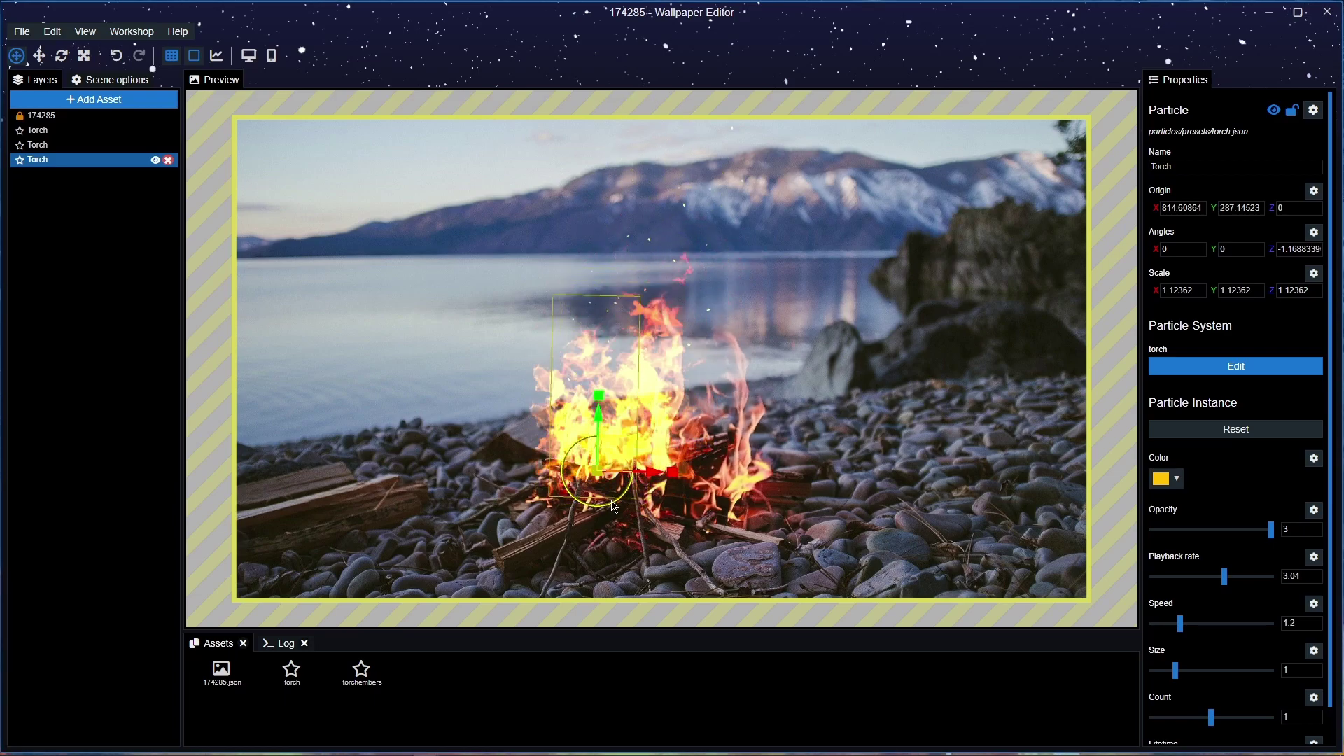
{"action": "left_click_drag", "start_coordinate": [621, 457], "coordinate": [620, 473]}
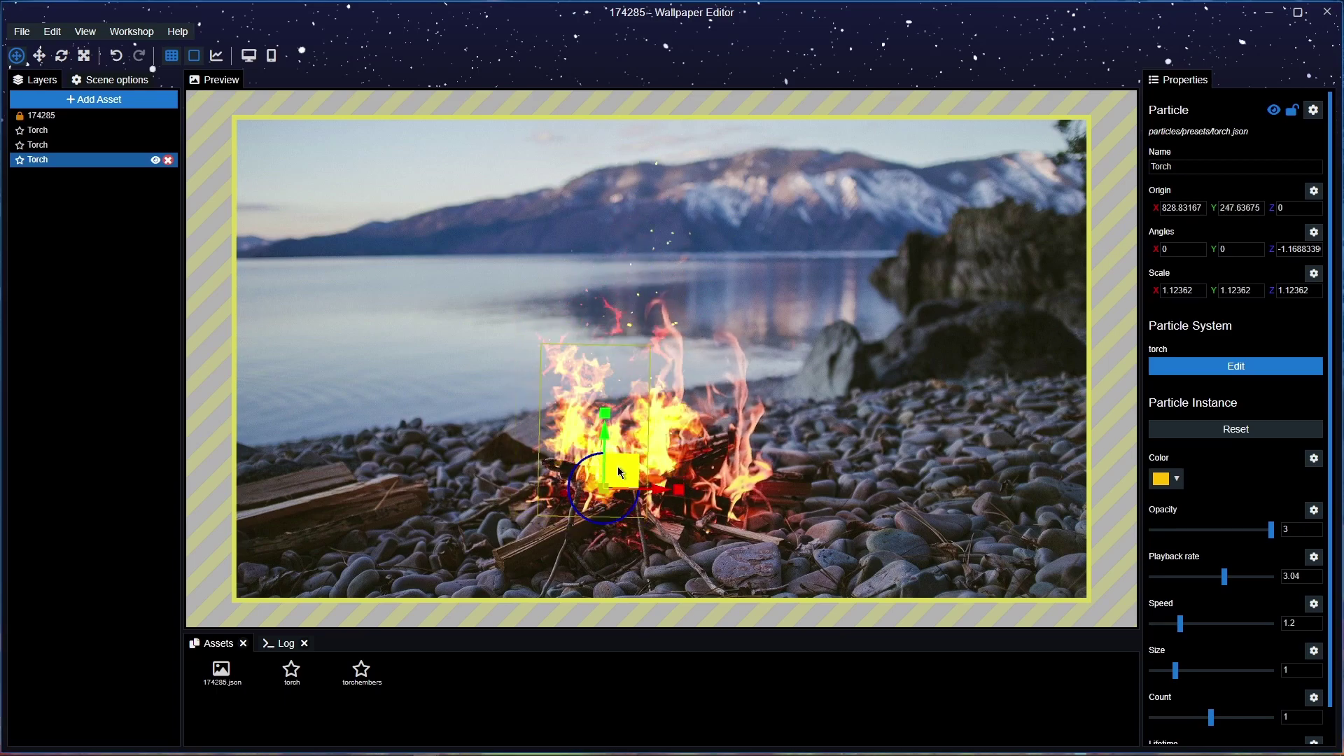
{"action": "left_click_drag", "start_coordinate": [618, 463], "coordinate": [614, 463]}
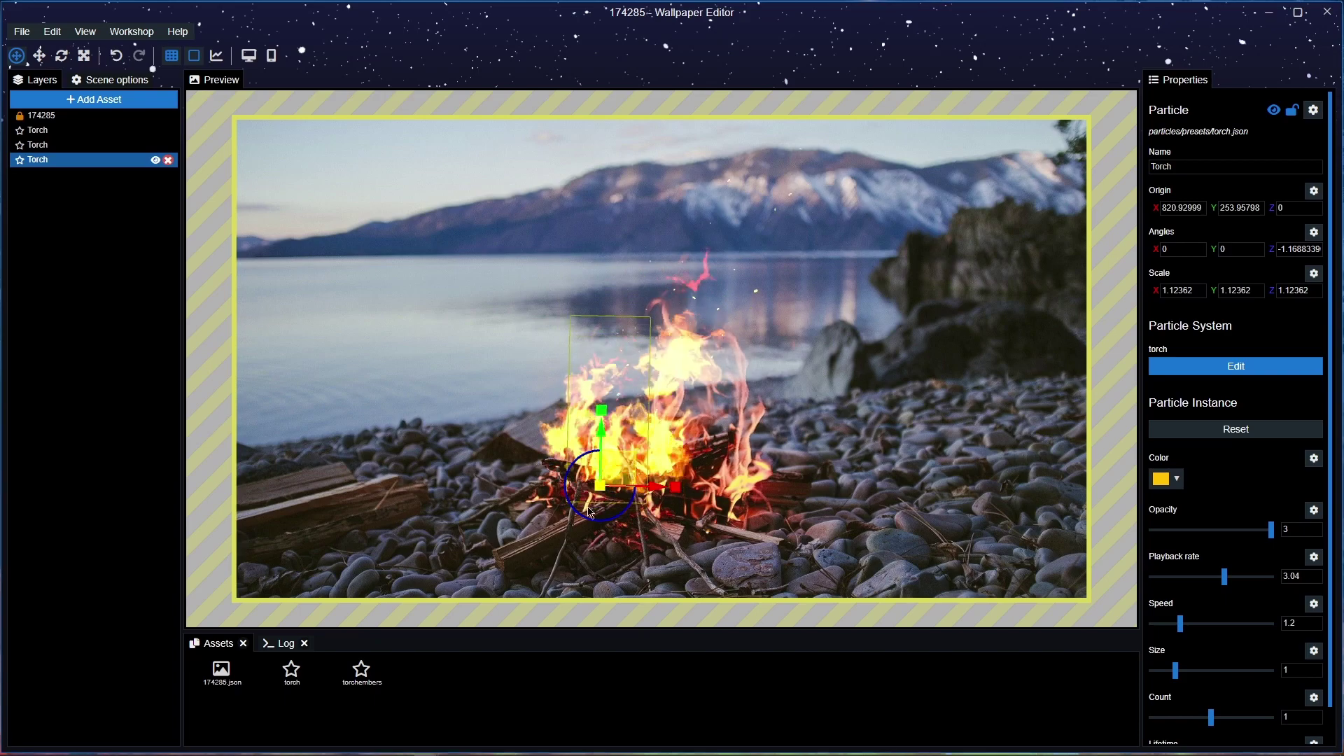
{"action": "left_click", "coordinate": [22, 165]}
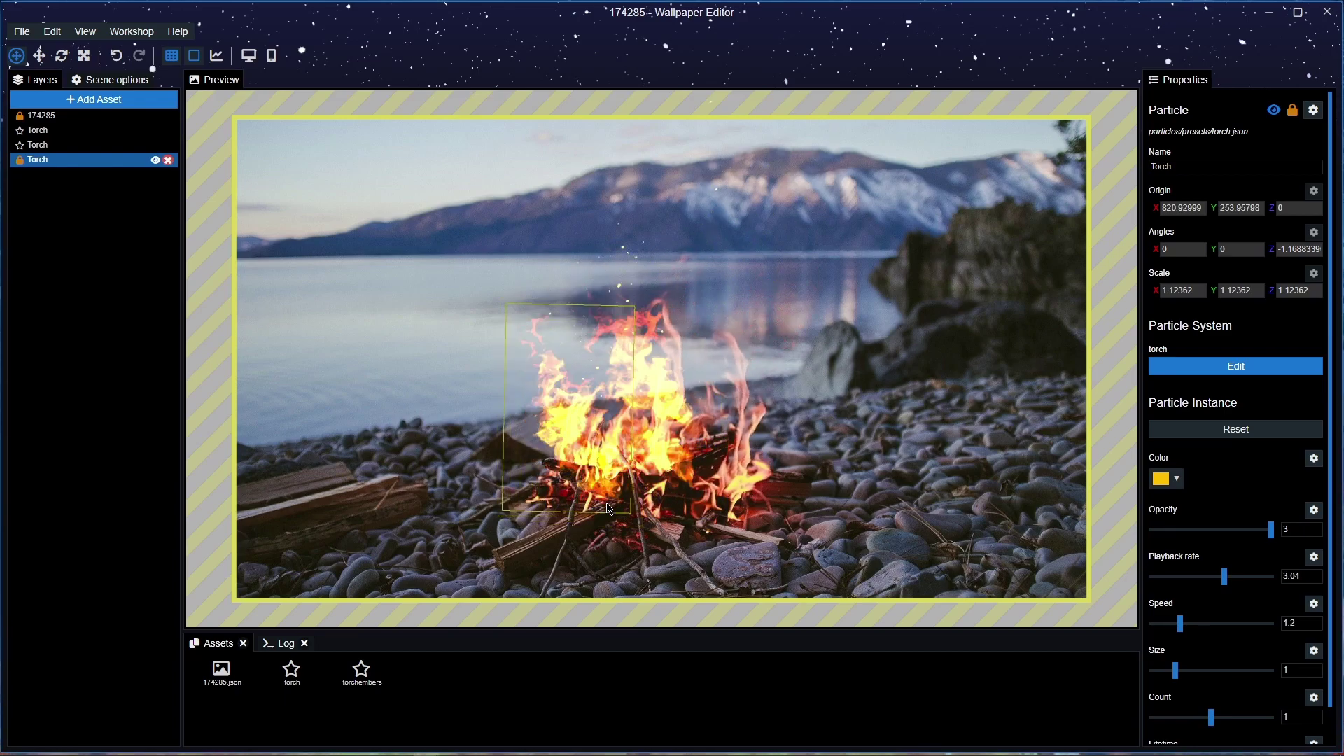
{"action": "left_click", "coordinate": [20, 159]}
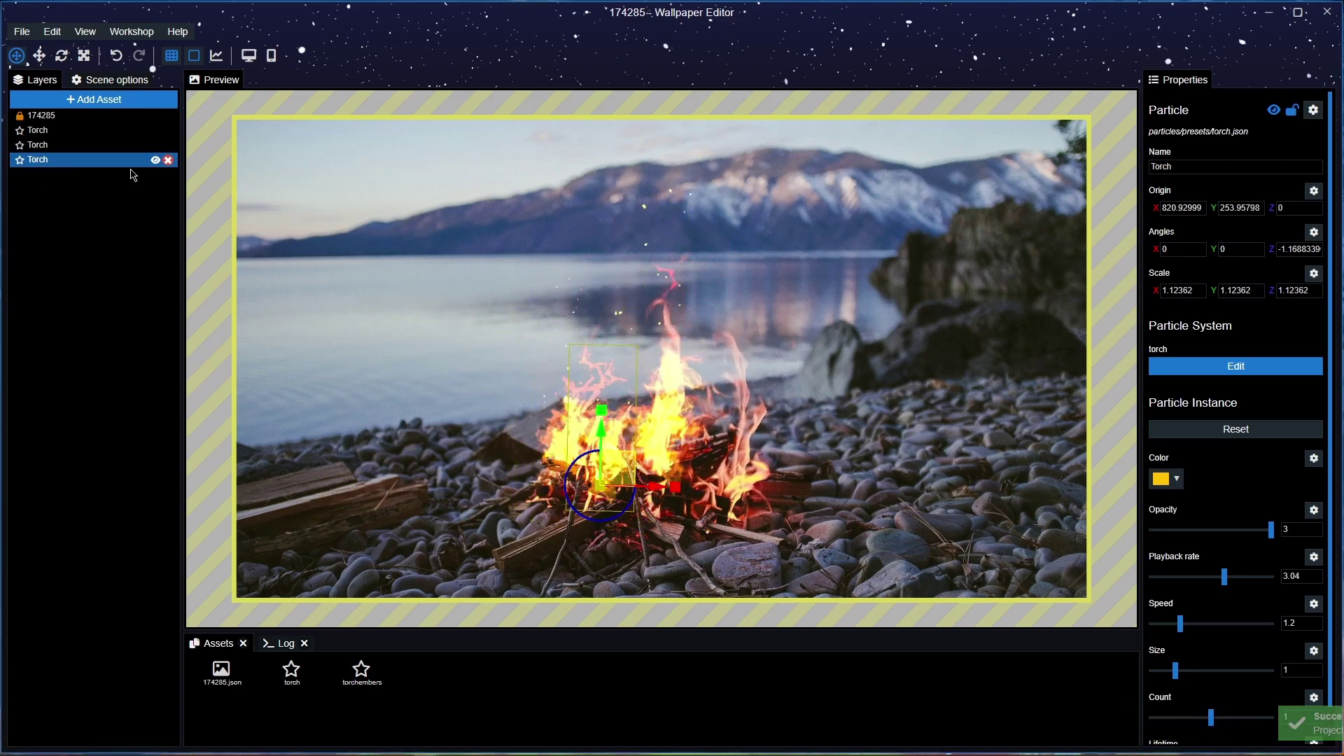
Duplicate the newest Torch and place the copy at the campfire's base at about X 1018, Y 197, rotated about -5.4° around Z.
{"action": "right_click", "coordinate": [74, 167]}
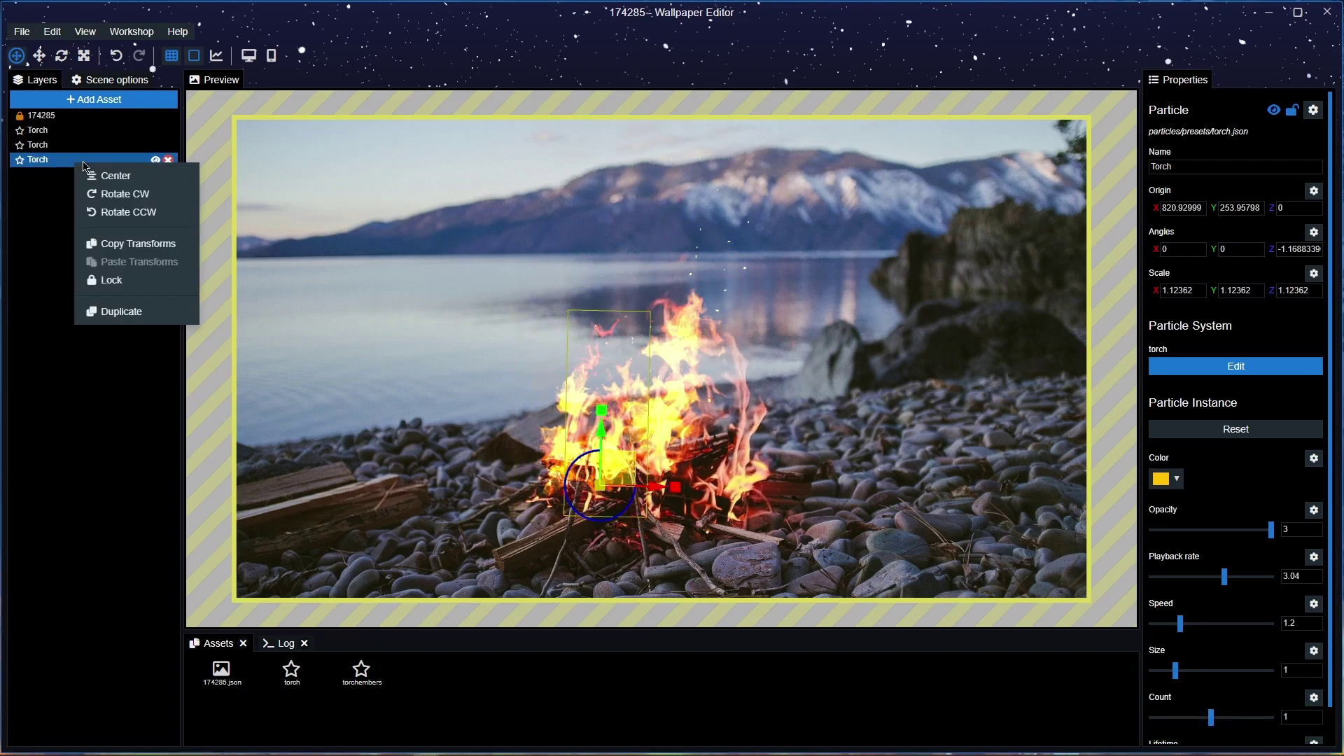
{"action": "left_click", "coordinate": [49, 208]}
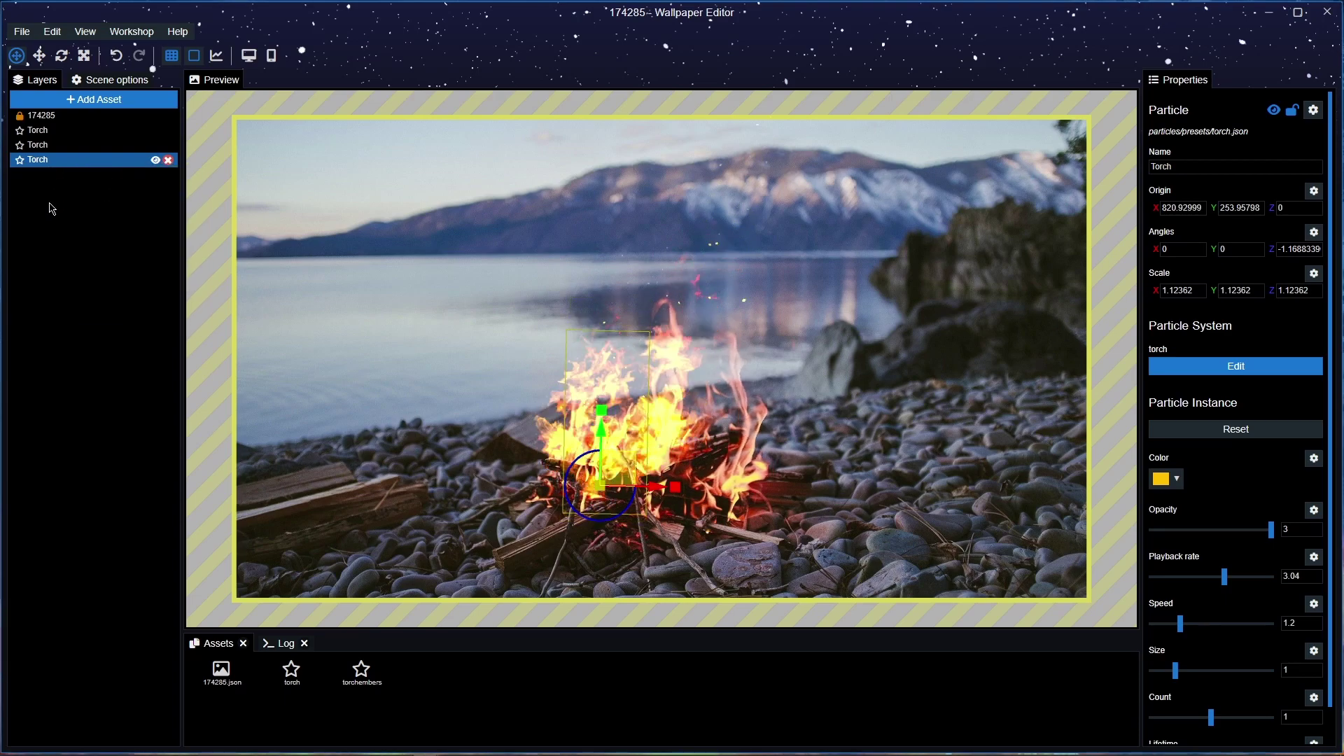
{"action": "right_click", "coordinate": [79, 164]}
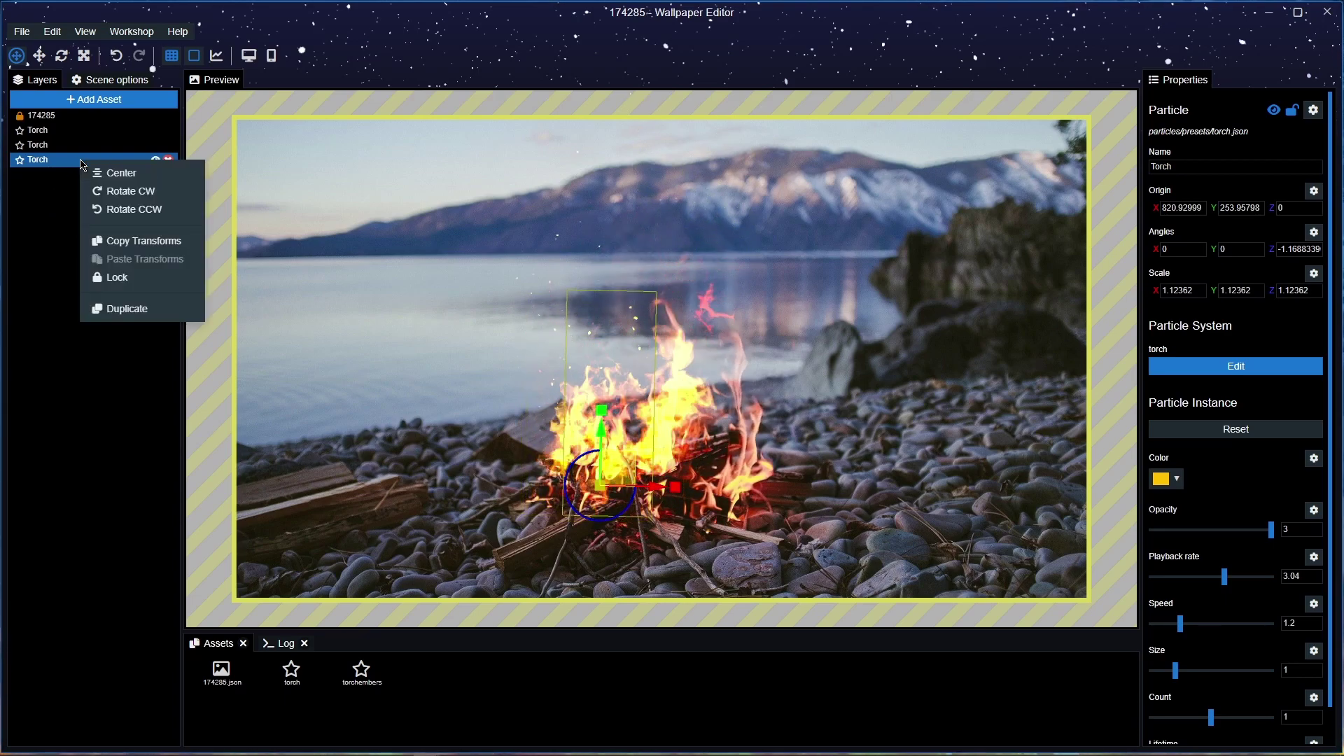
{"action": "left_click", "coordinate": [132, 309]}
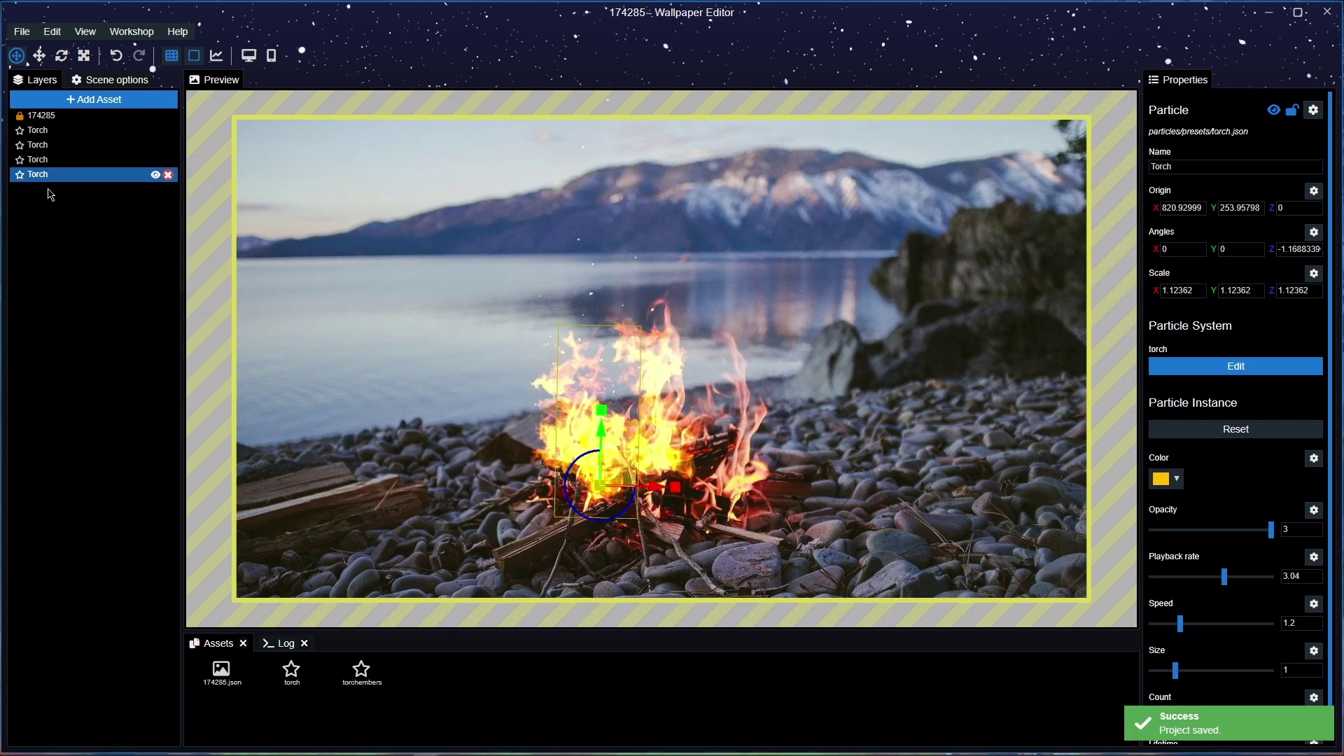
{"action": "left_click_drag", "start_coordinate": [615, 472], "coordinate": [700, 497]}
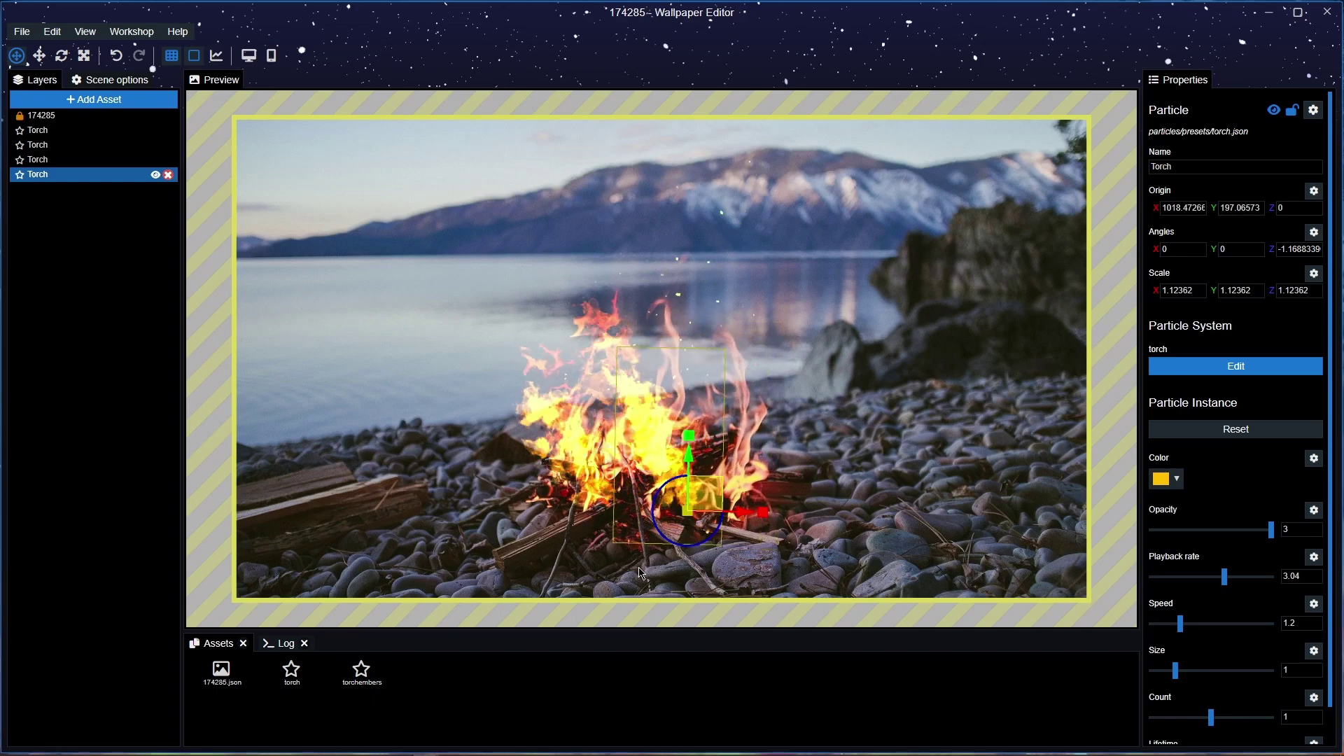
{"action": "left_click", "coordinate": [23, 146], "text": "ctrl"}
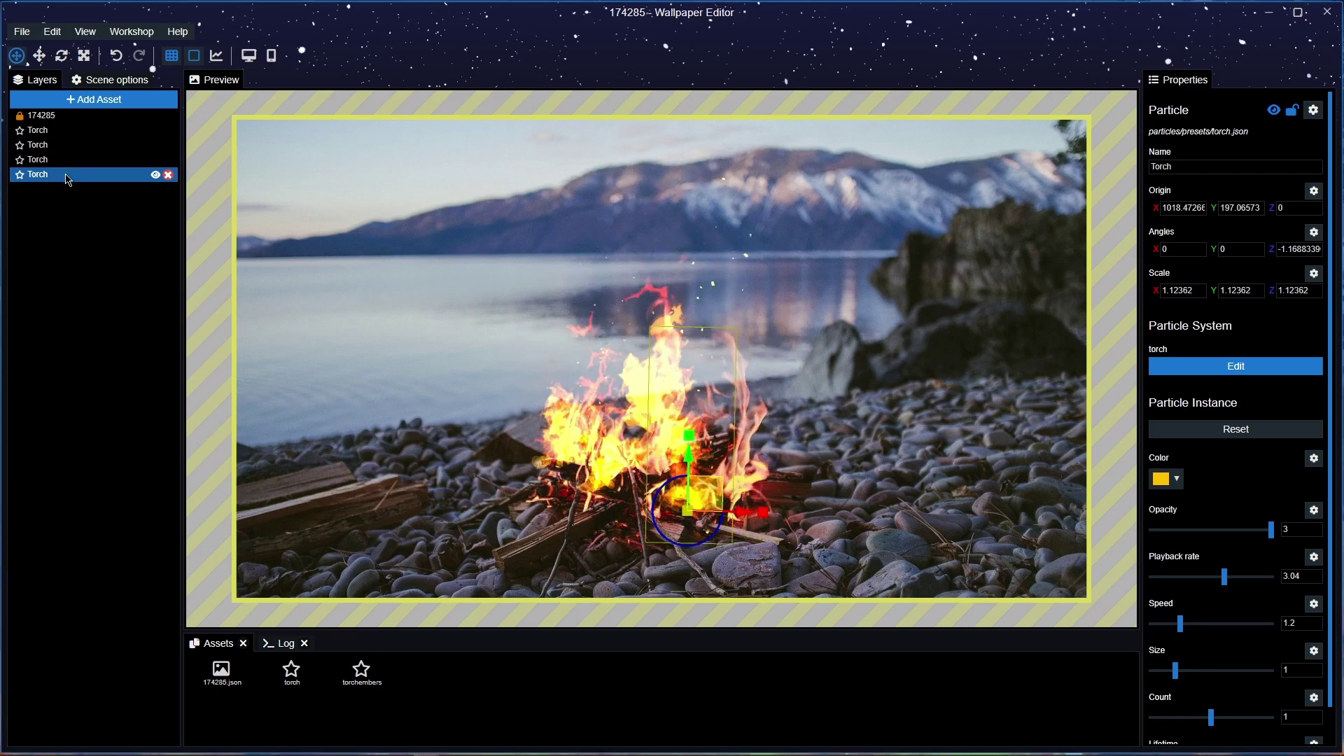
{"action": "left_click_drag", "start_coordinate": [655, 524], "coordinate": [653, 522]}
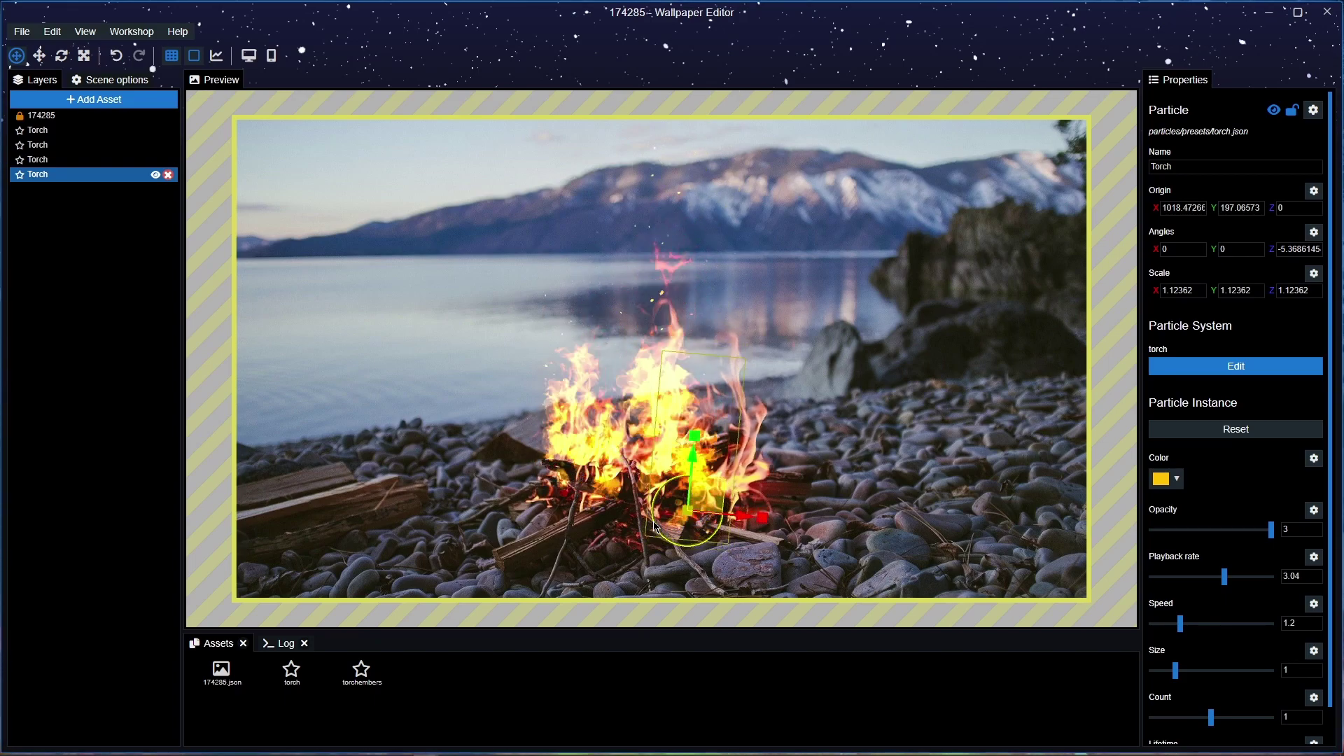
Duplicate the Torch at the campfire's base and place the copy at about X 1058, Y 295, rotated about 1.9° around Z.
{"action": "right_click", "coordinate": [64, 181]}
{"action": "left_click", "coordinate": [107, 325]}
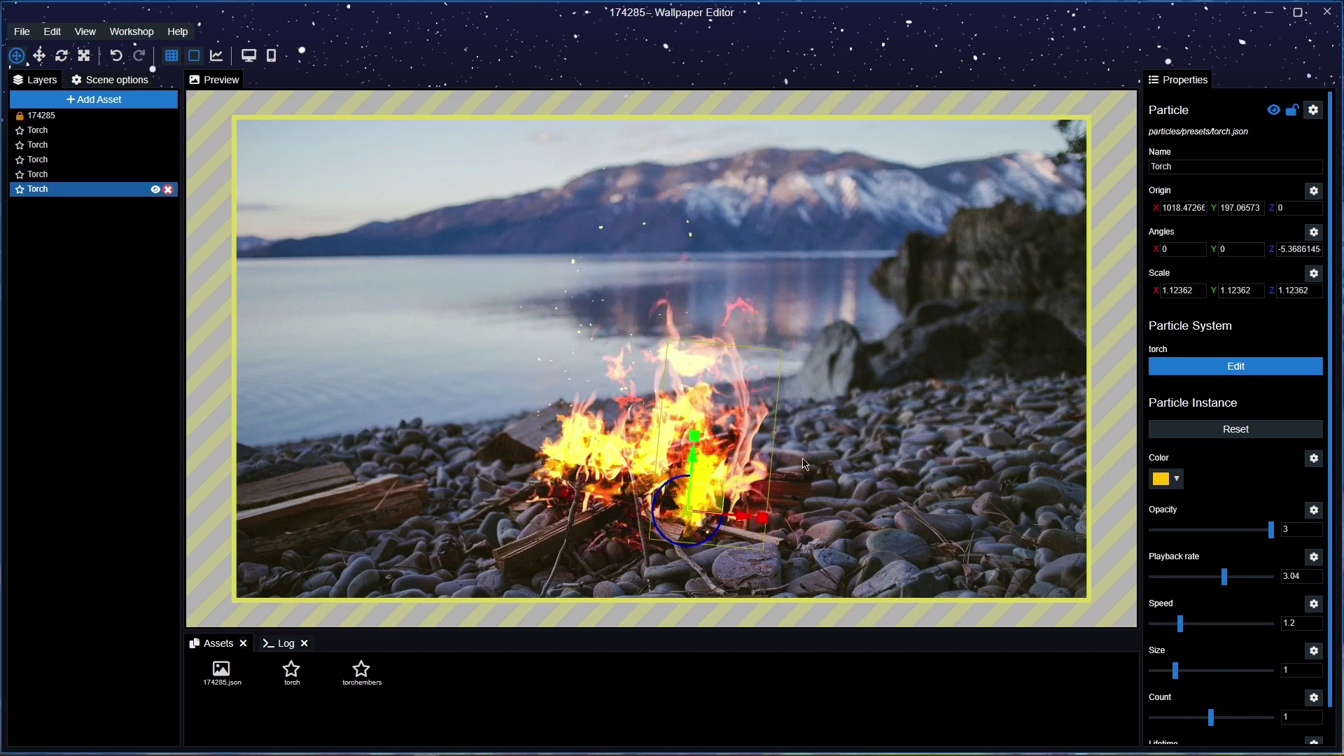
{"action": "left_click_drag", "start_coordinate": [718, 488], "coordinate": [764, 470]}
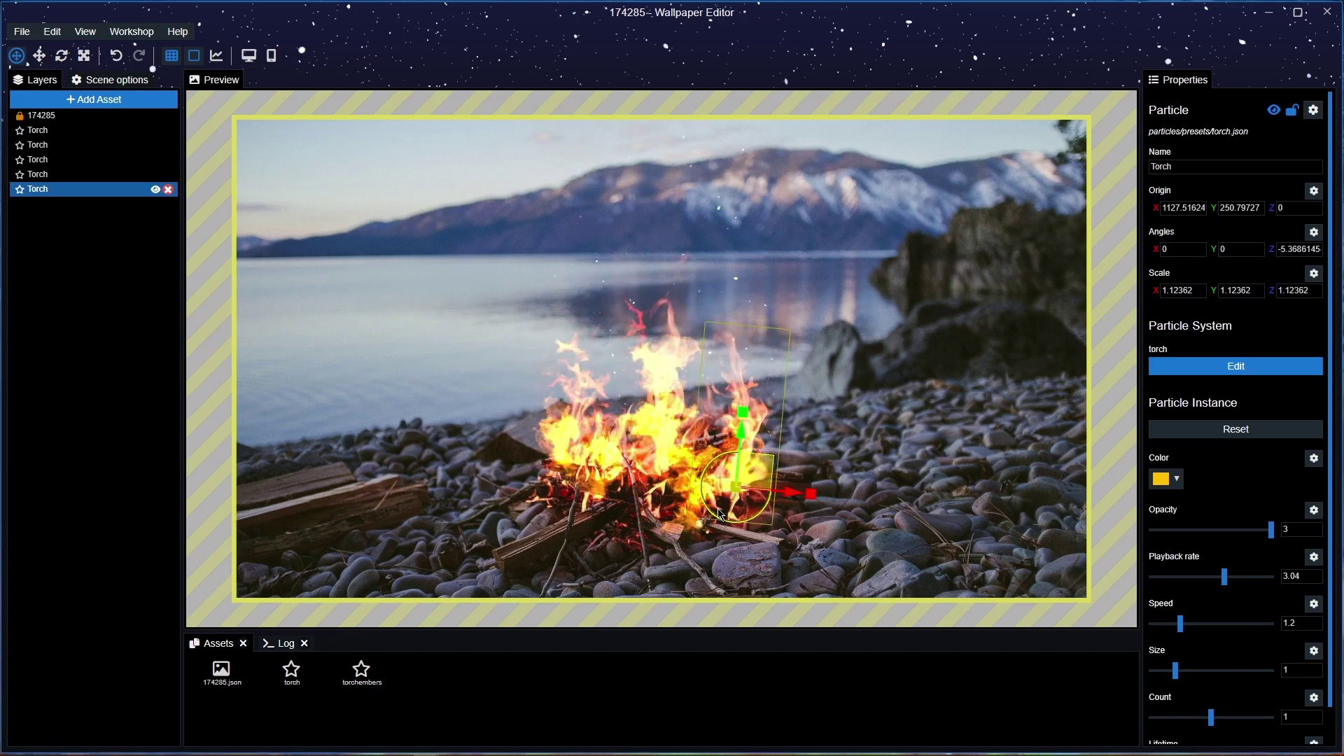
{"action": "left_click_drag", "start_coordinate": [711, 515], "coordinate": [716, 518]}
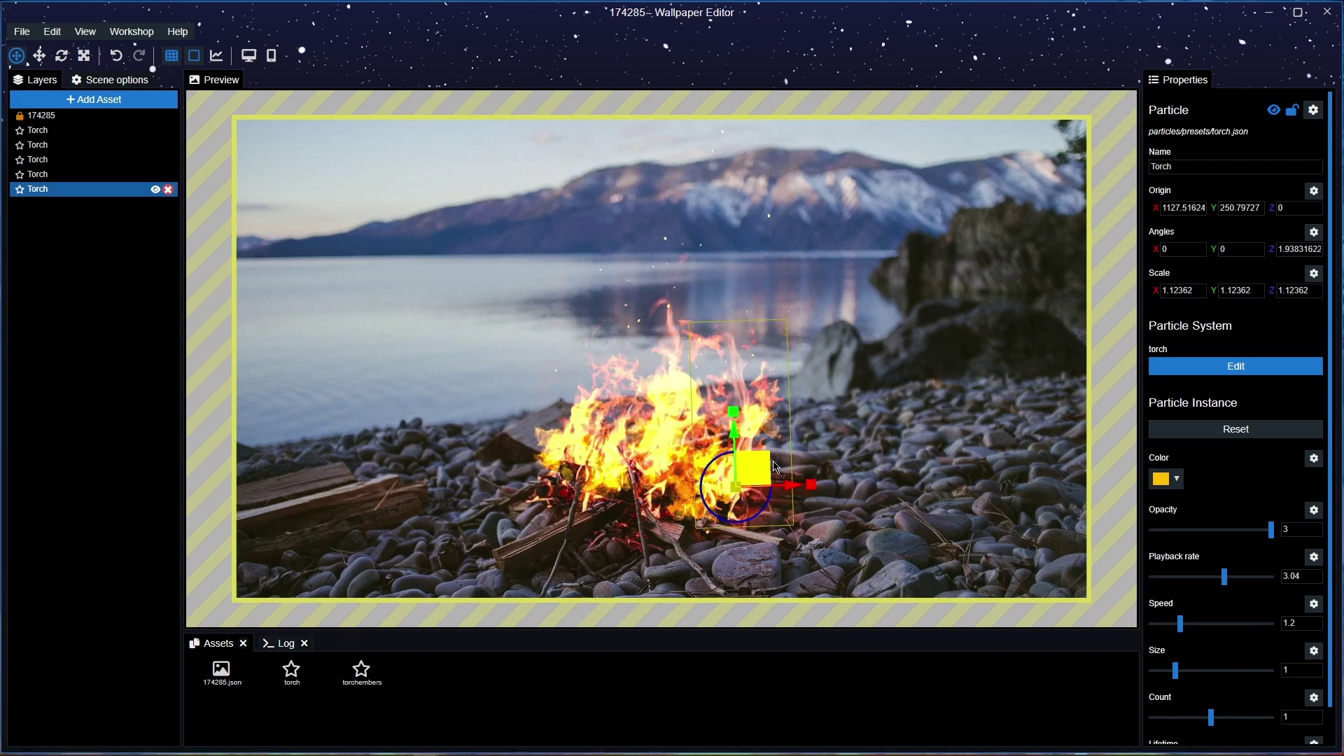
{"action": "left_click_drag", "start_coordinate": [763, 470], "coordinate": [716, 448]}
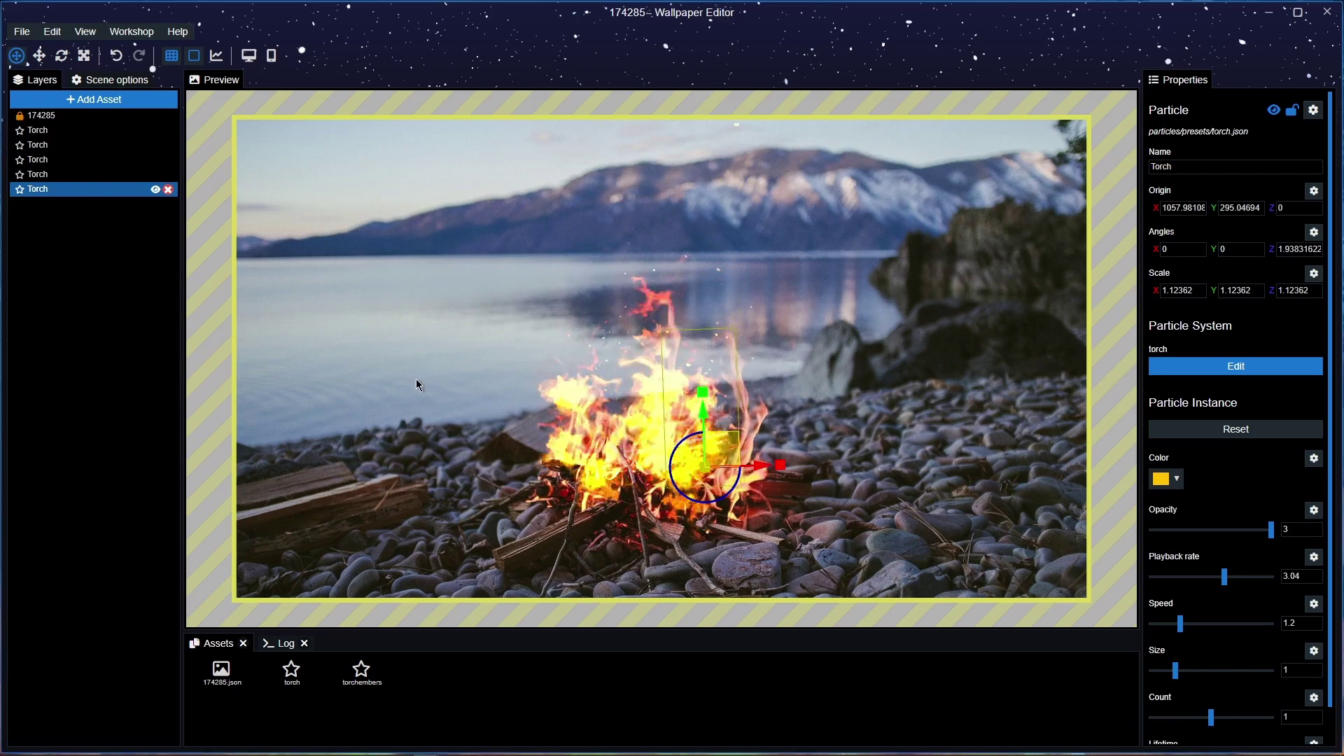
Duplicate the original large Torch particle, select the copy, and save the project.
{"action": "left_click", "coordinate": [47, 144], "text": "ctrl"}
{"action": "left_click", "coordinate": [37, 131]}
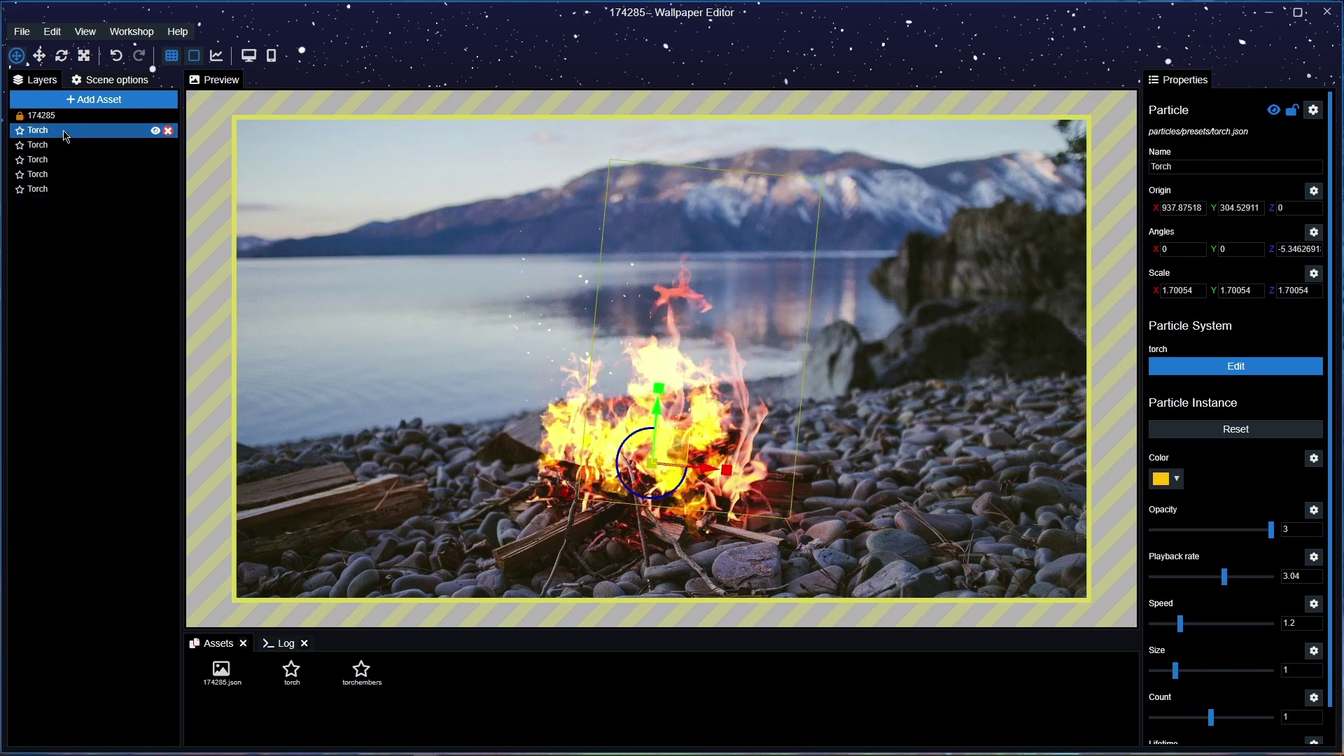
{"action": "left_click", "coordinate": [73, 144], "text": "ctrl"}
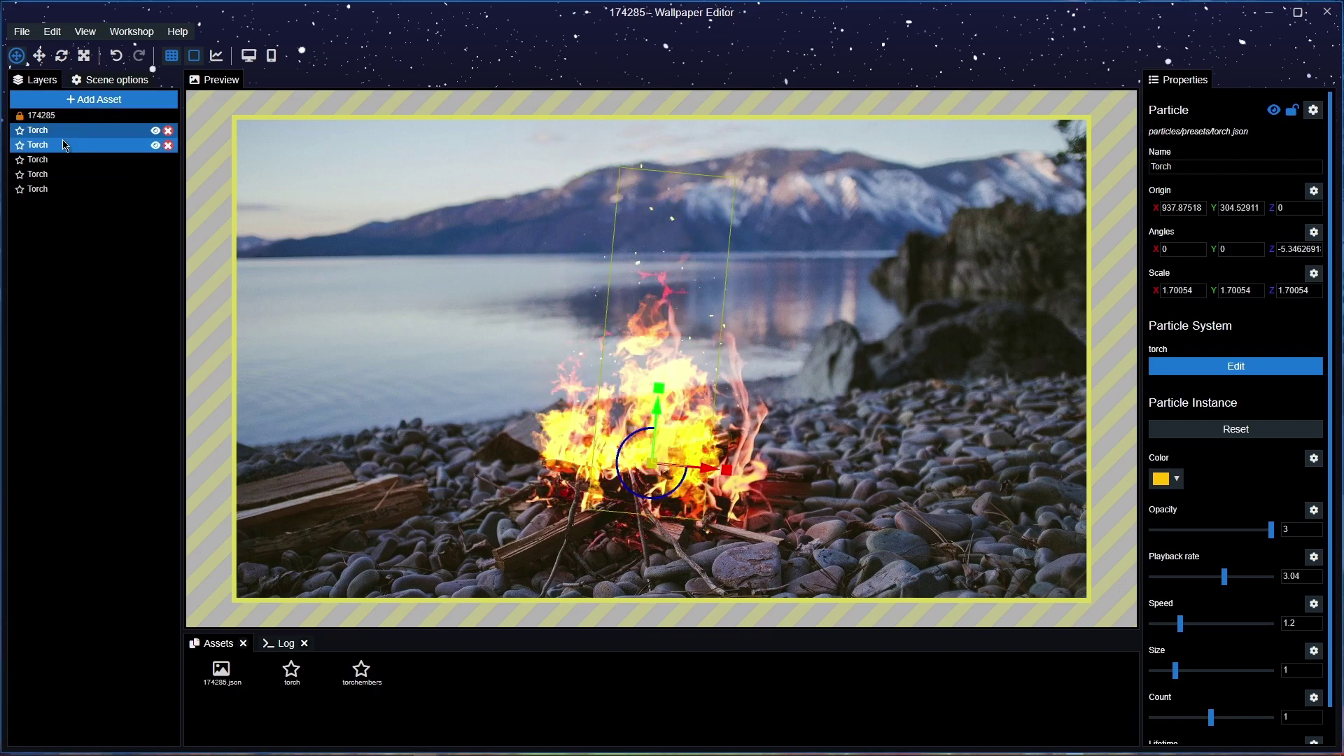
{"action": "right_click", "coordinate": [79, 132]}
{"action": "key", "text": "ctrl+s"}
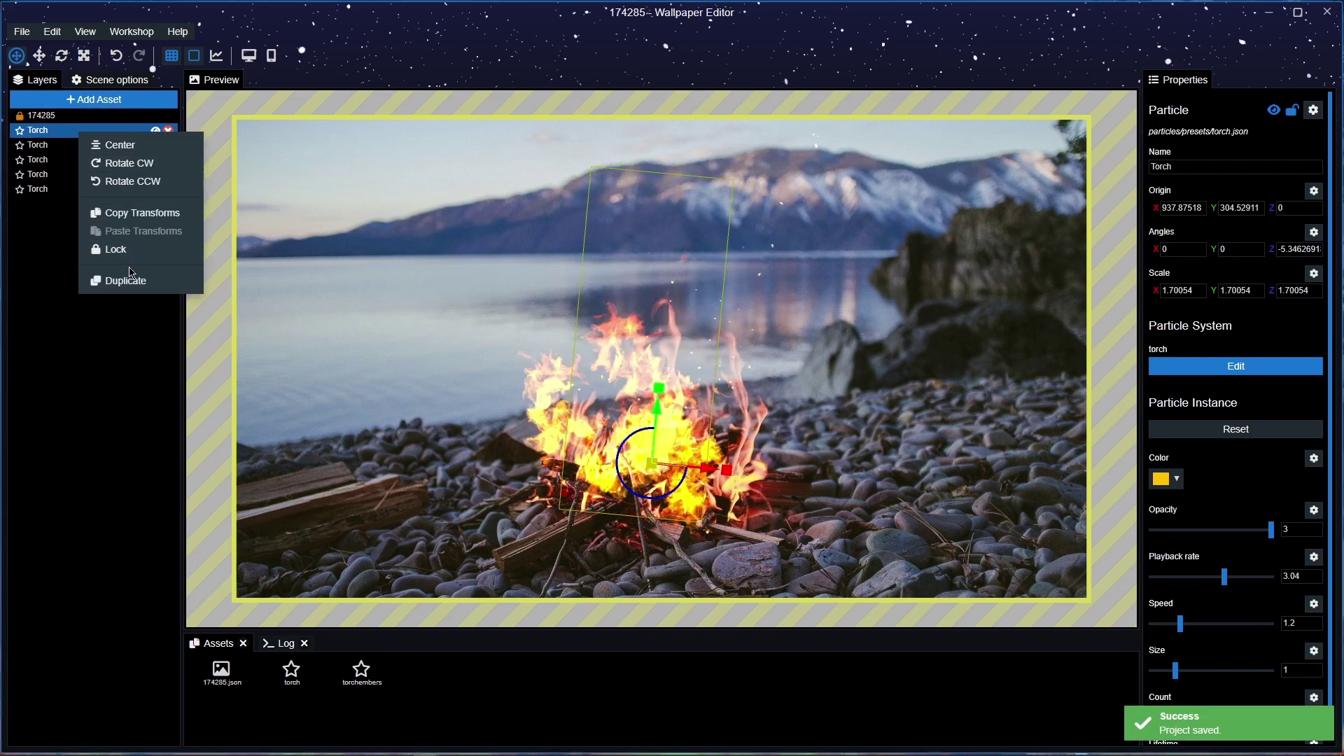
{"action": "left_click", "coordinate": [130, 280]}
{"action": "left_click", "coordinate": [34, 145]}
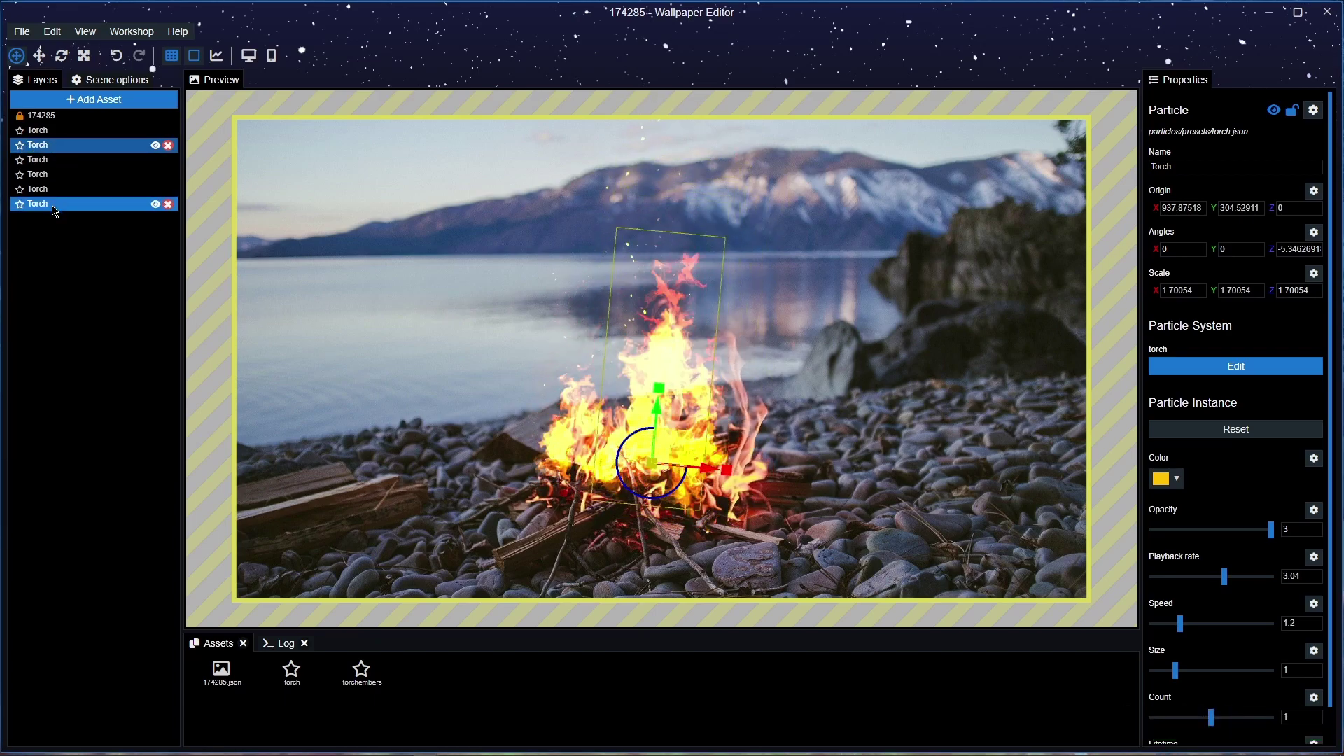
{"action": "left_click", "coordinate": [44, 159], "text": "ctrl"}
{"action": "left_click", "coordinate": [48, 148]}
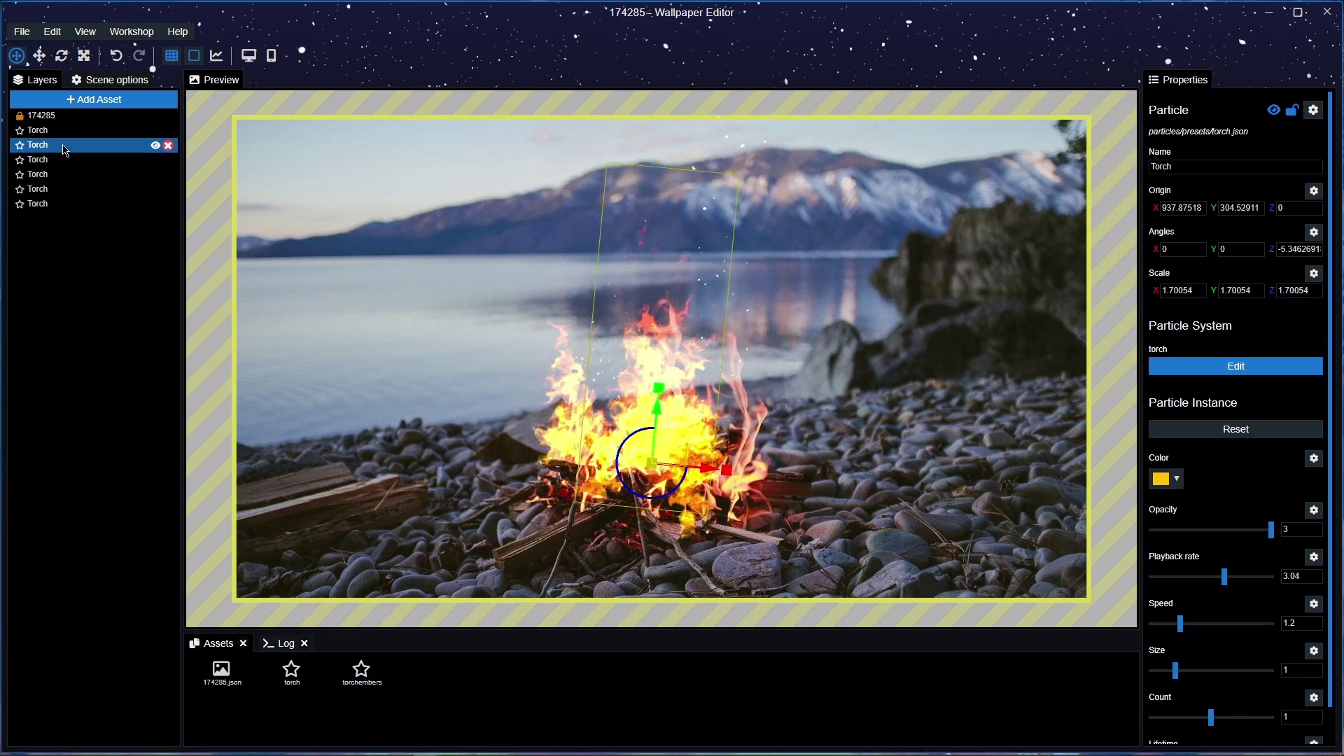
{"action": "key", "text": "ctrl+s"}
Move the large Torch copy to the campfire's right side at about X 1150, Y 214 and rotate it to about 6.5° around Z.
{"action": "left_click", "coordinate": [116, 201], "text": "ctrl"}
{"action": "left_click", "coordinate": [84, 145]}
{"action": "mouse_move", "coordinate": [84, 144]}
{"action": "left_mouse_down"}
{"action": "mouse_move", "coordinate": [84, 216]}
{"action": "mouse_move", "coordinate": [83, 141]}
{"action": "left_mouse_up"}
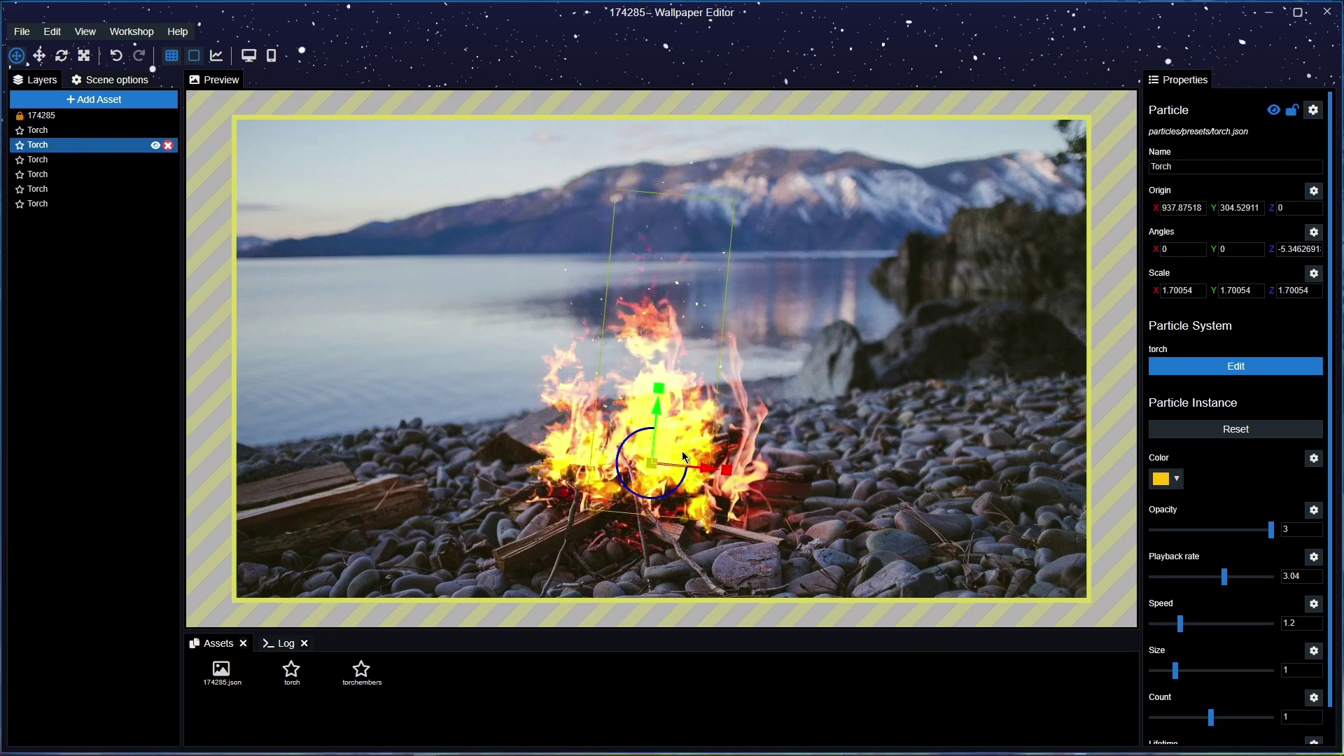
{"action": "left_click", "coordinate": [87, 175], "text": "ctrl"}
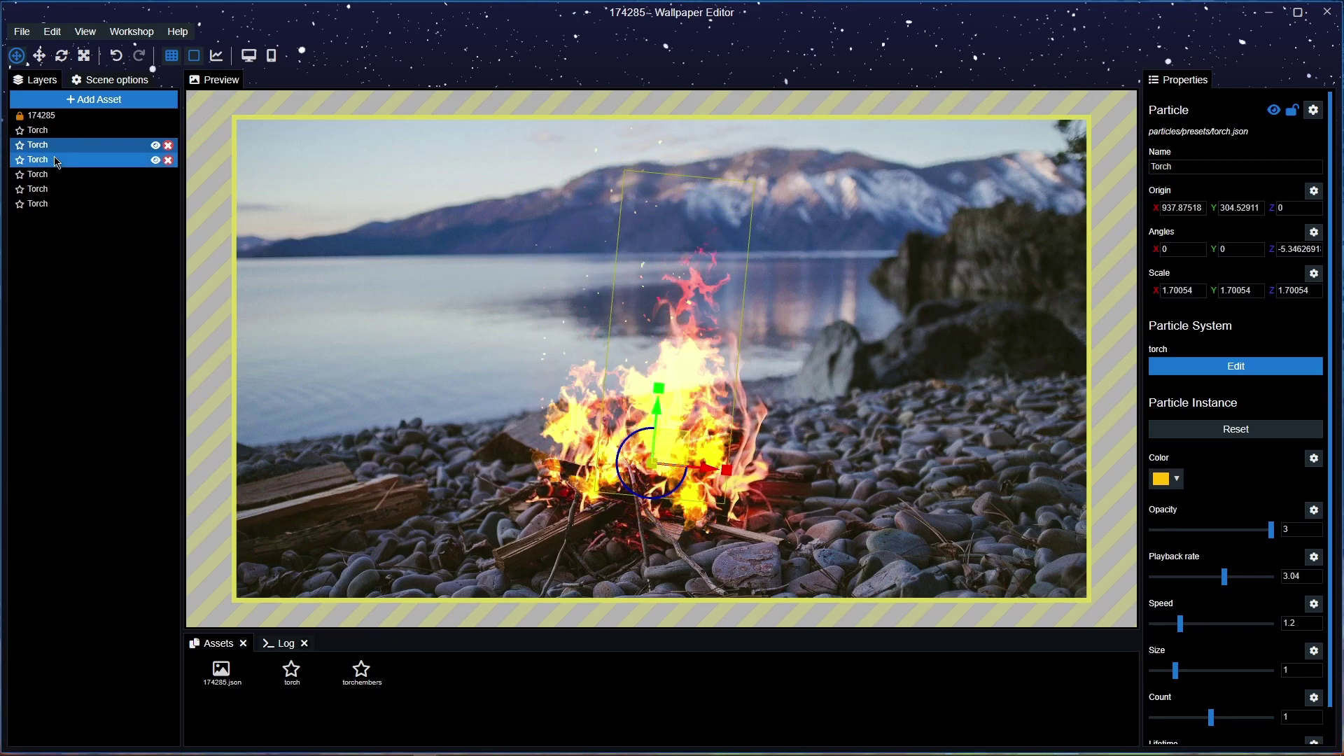
{"action": "left_click_drag", "start_coordinate": [671, 439], "coordinate": [765, 480]}
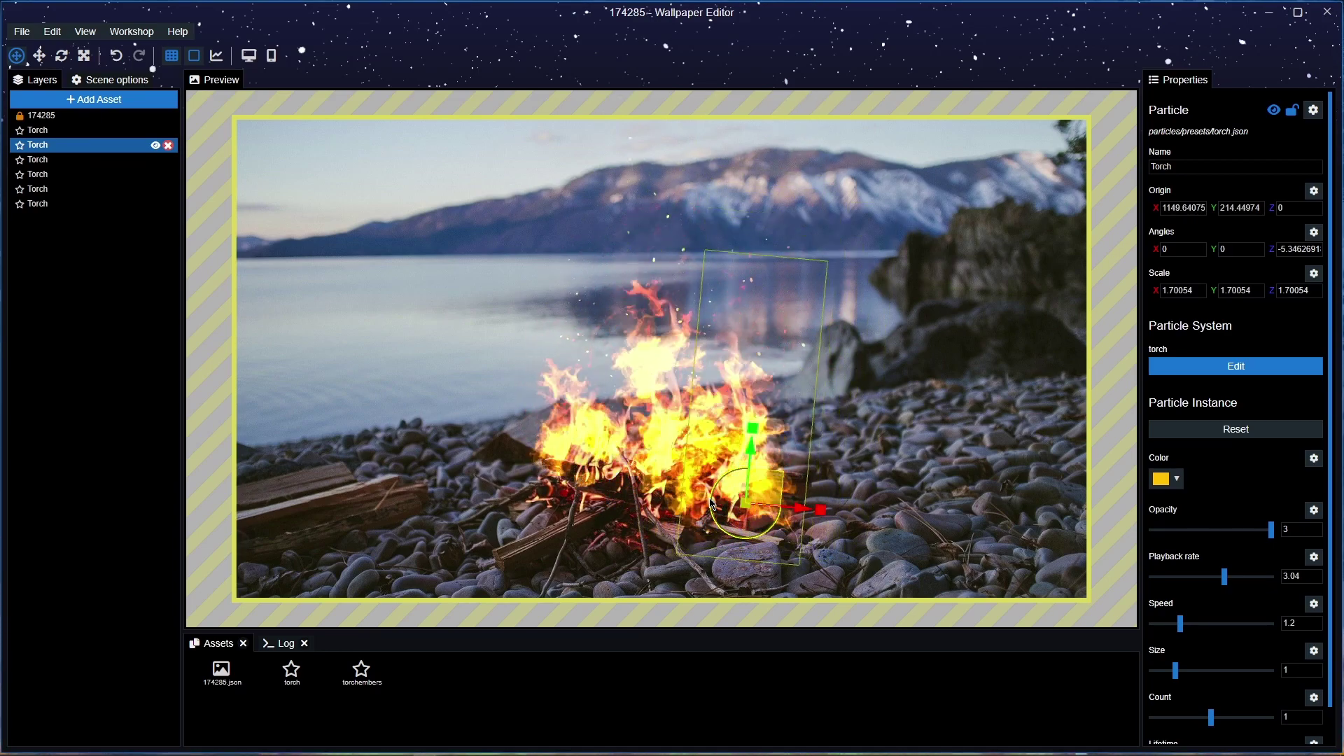
{"action": "left_click_drag", "start_coordinate": [711, 502], "coordinate": [715, 506]}
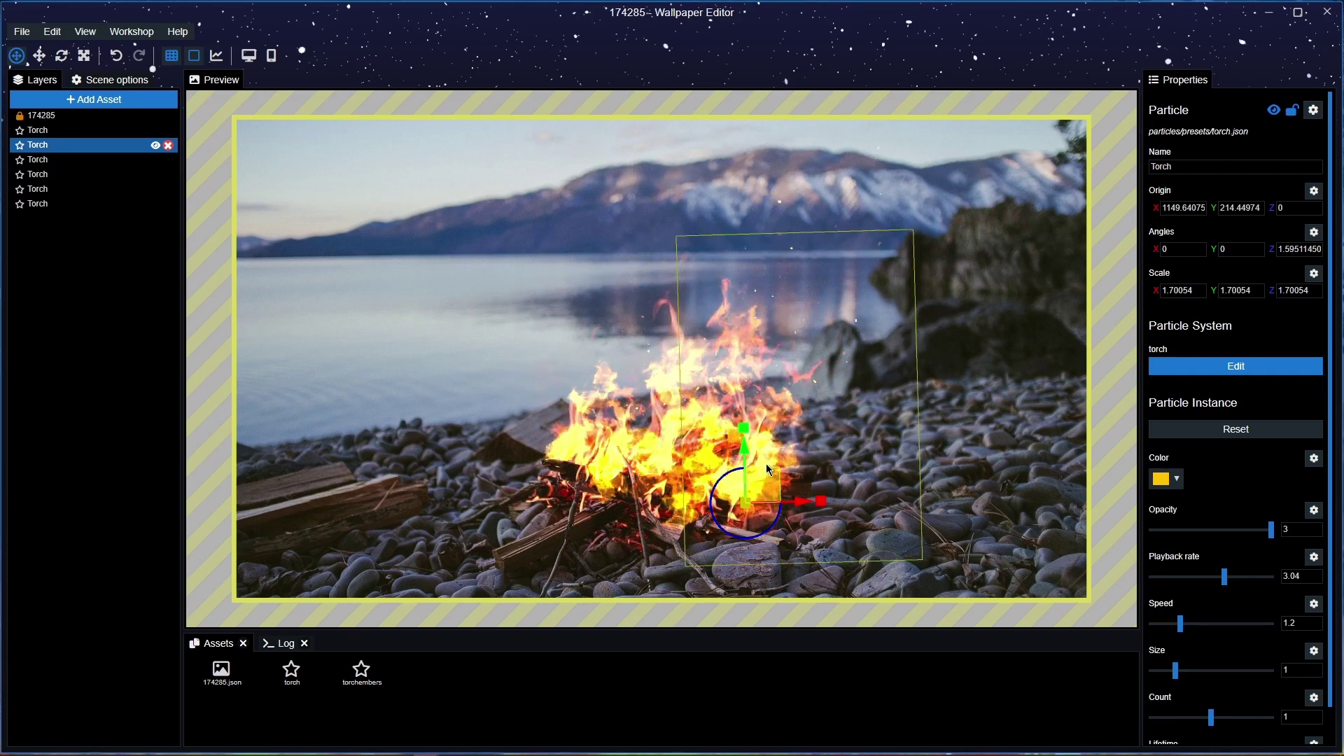
{"action": "left_click_drag", "start_coordinate": [707, 495], "coordinate": [714, 504]}
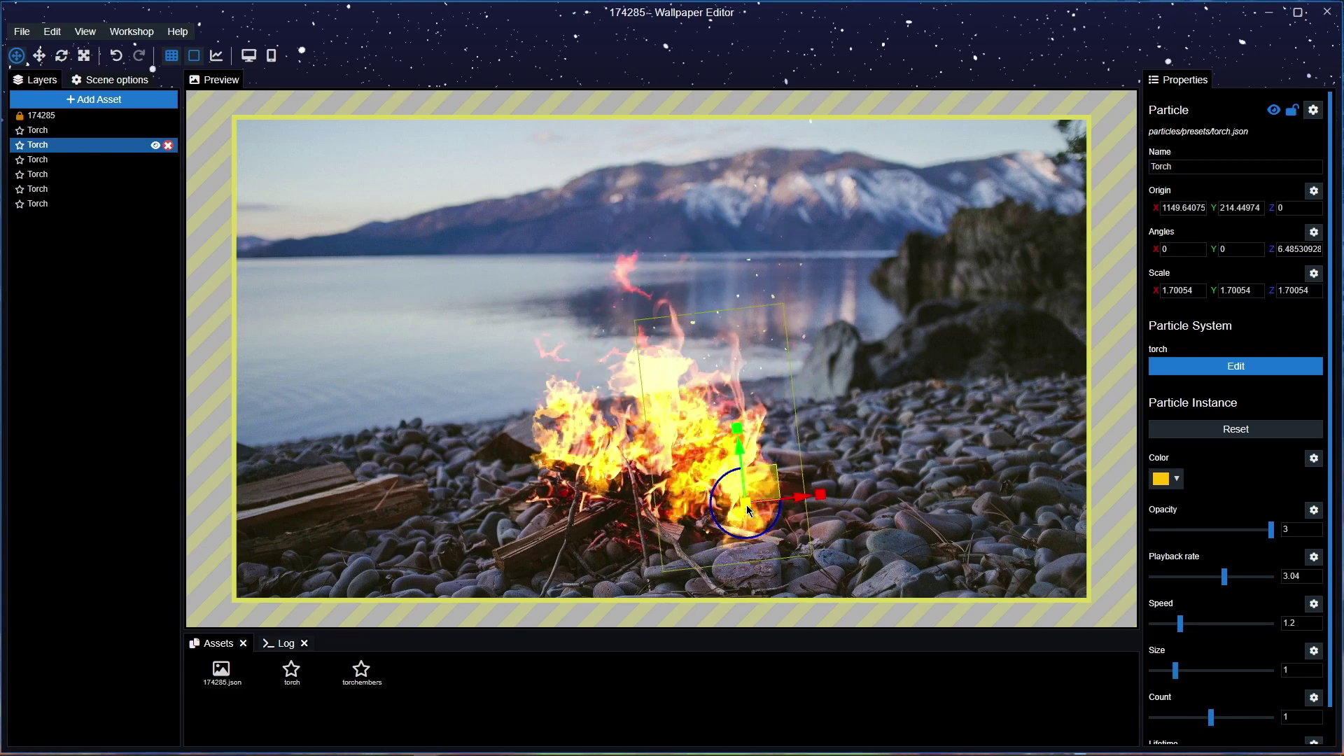
Scale the large Torch copy on the campfire's right side uniformly to about 2.36 and lock all six Torch layers.
{"action": "left_click_drag", "start_coordinate": [758, 475], "coordinate": [814, 578]}
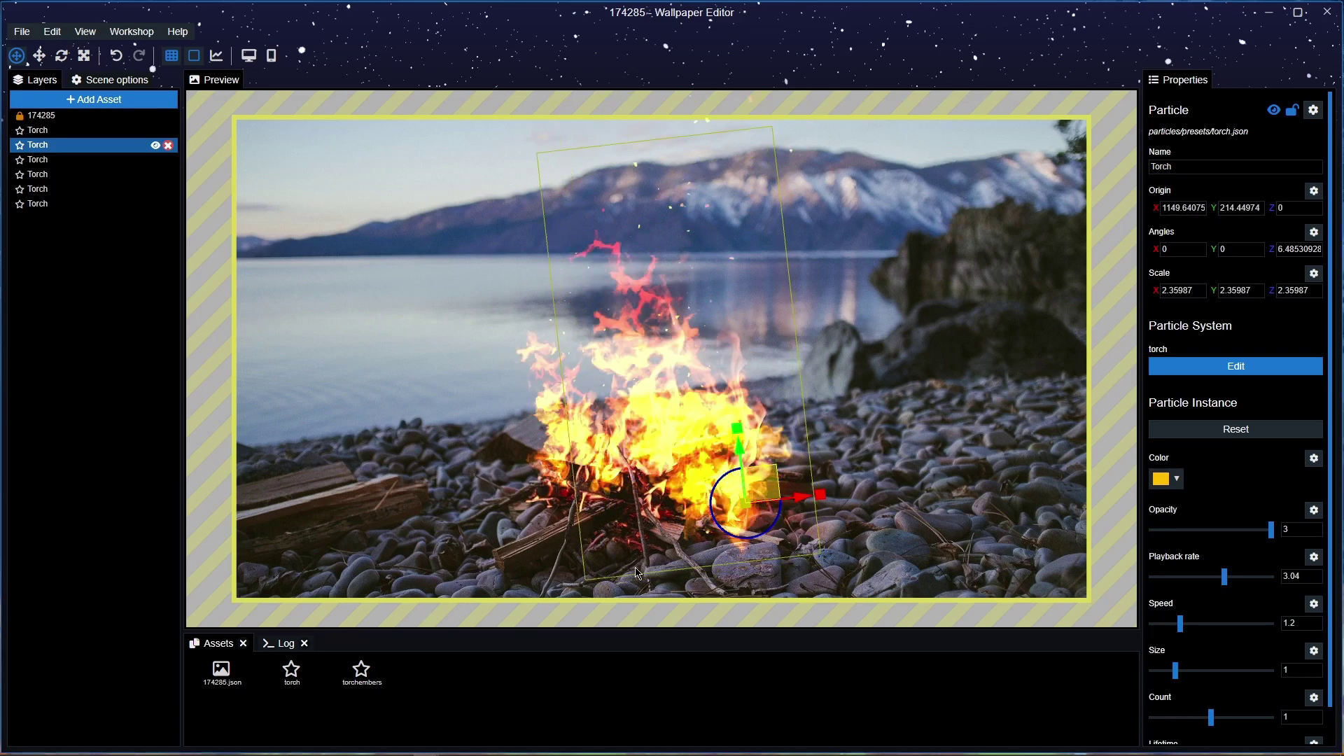
{"action": "left_click", "coordinate": [21, 133], "text": "ctrl"}
{"action": "left_click", "coordinate": [20, 131]}
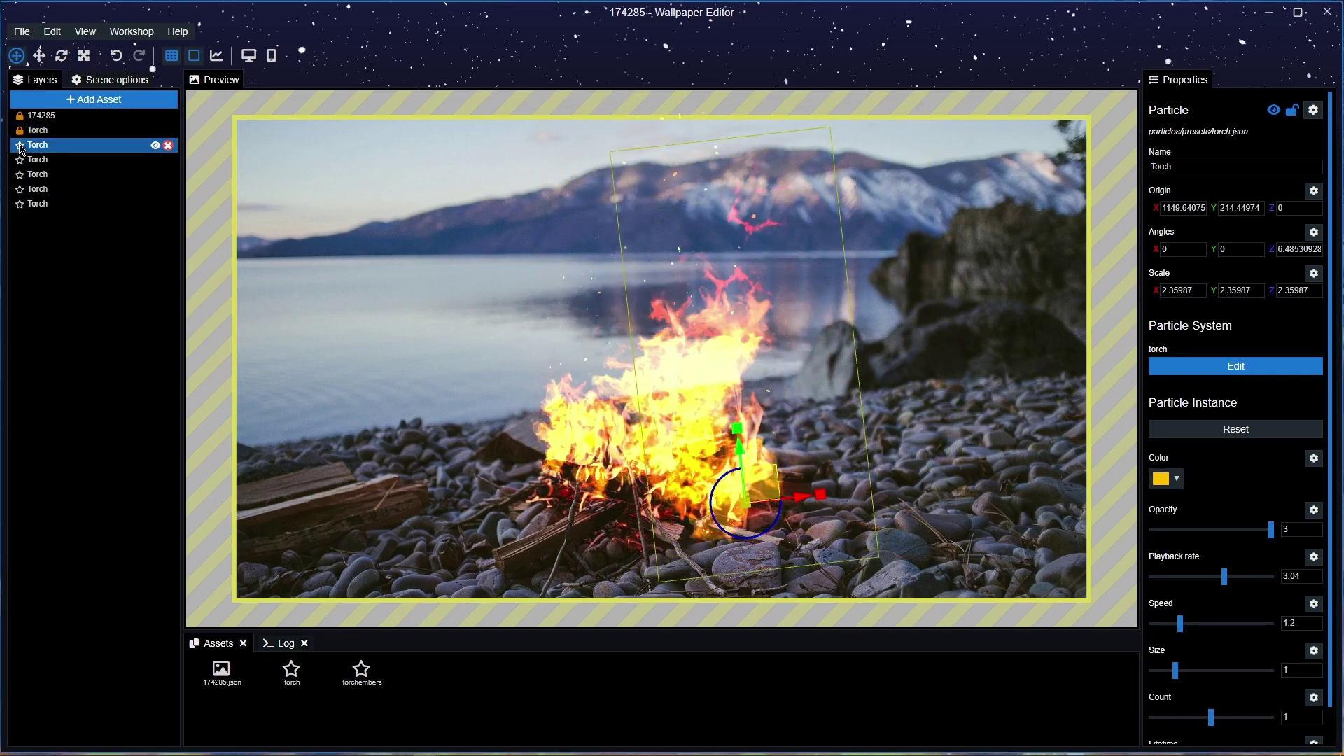
{"action": "left_click", "coordinate": [20, 146]}
{"action": "left_click", "coordinate": [20, 161]}
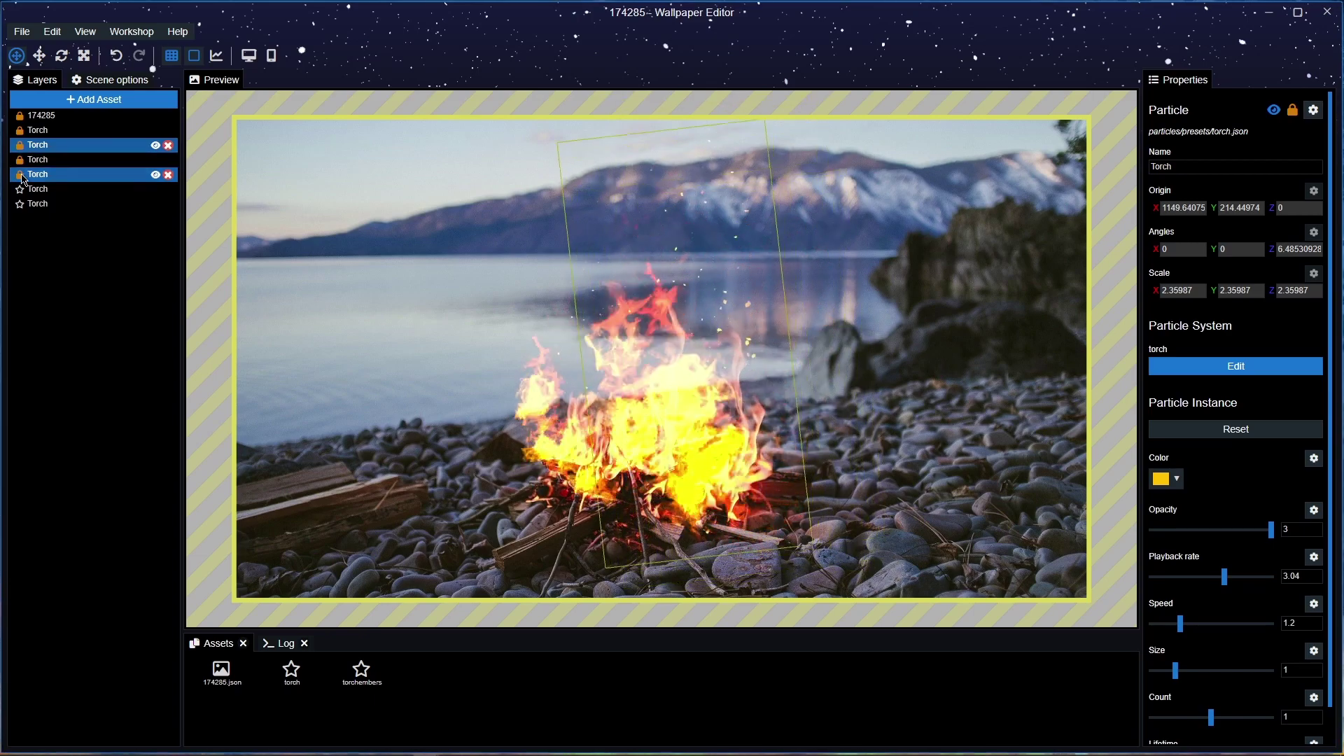
{"action": "left_click", "coordinate": [20, 190]}
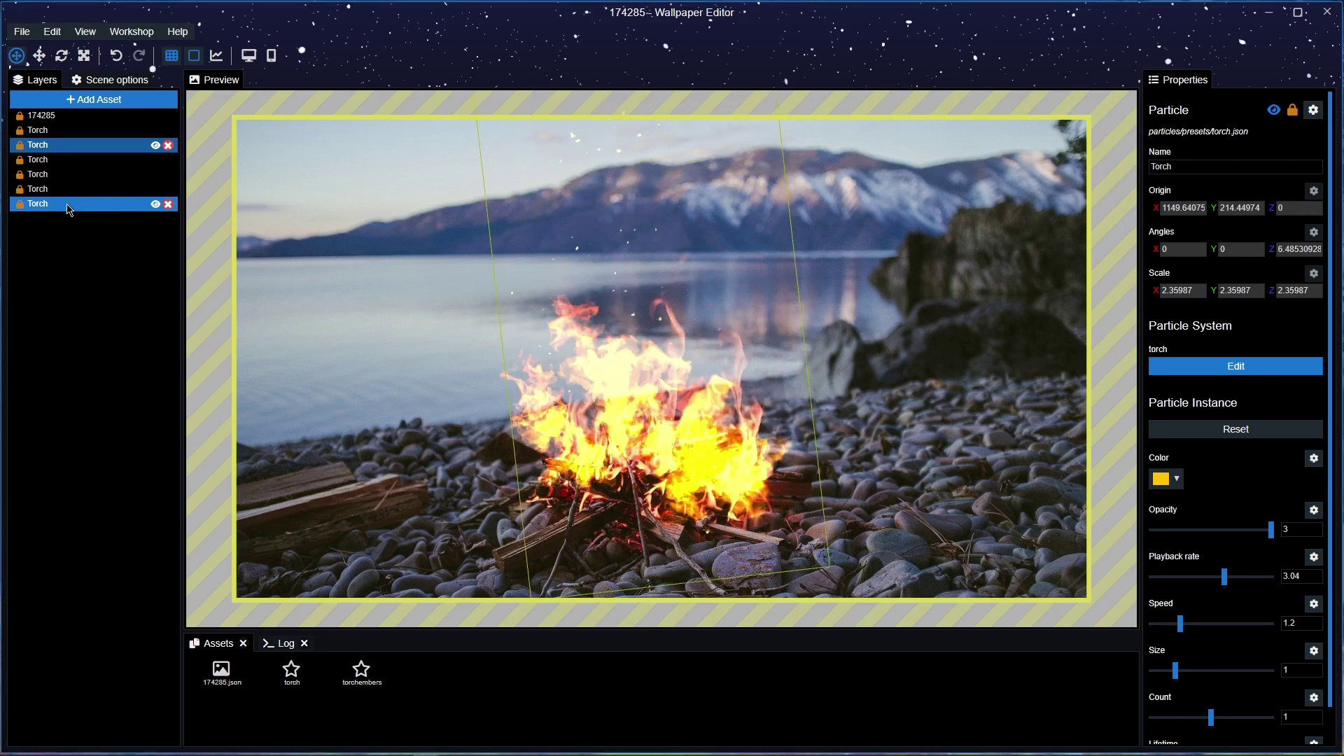
{"action": "left_click", "coordinate": [49, 133], "text": "ctrl"}
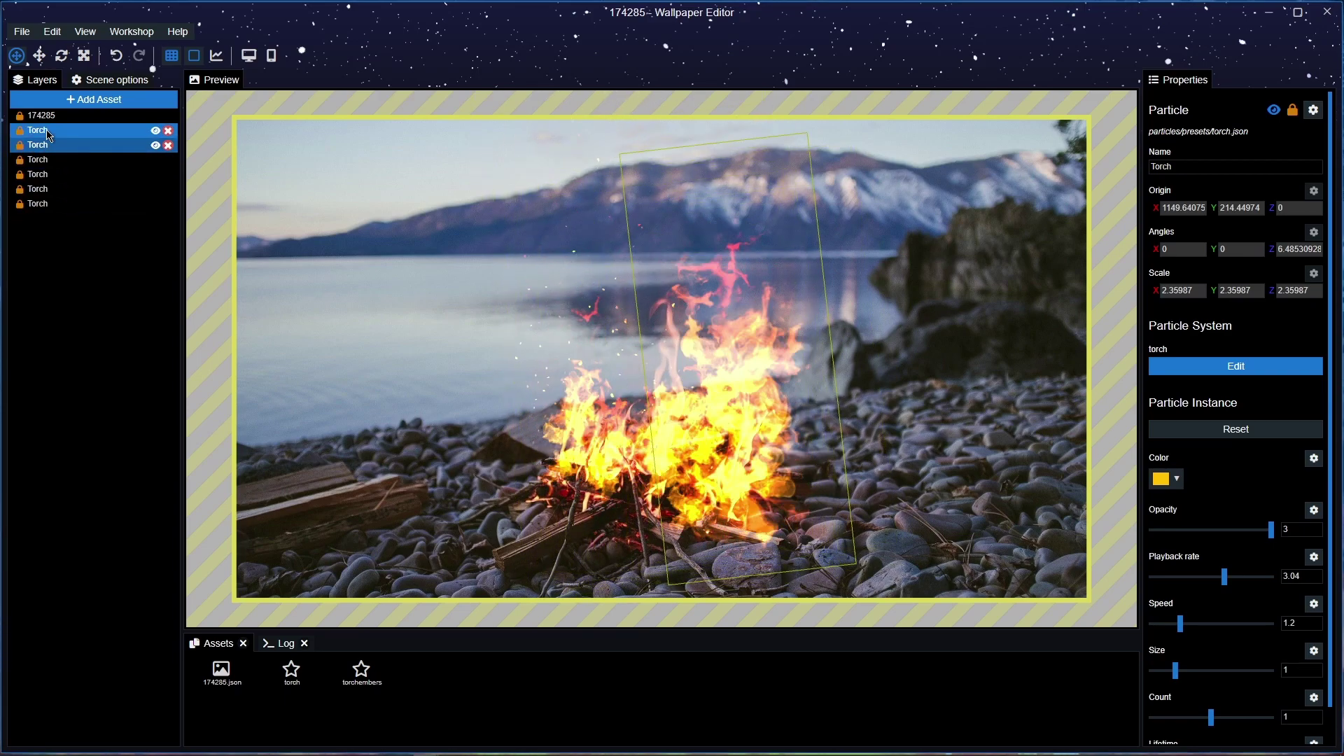
{"action": "left_click", "coordinate": [83, 124], "text": "ctrl"}
Compare the Smoke stream and Smoke cloud presets and add the Smoke cloud particle to the scene.
{"action": "left_click", "coordinate": [89, 105]}
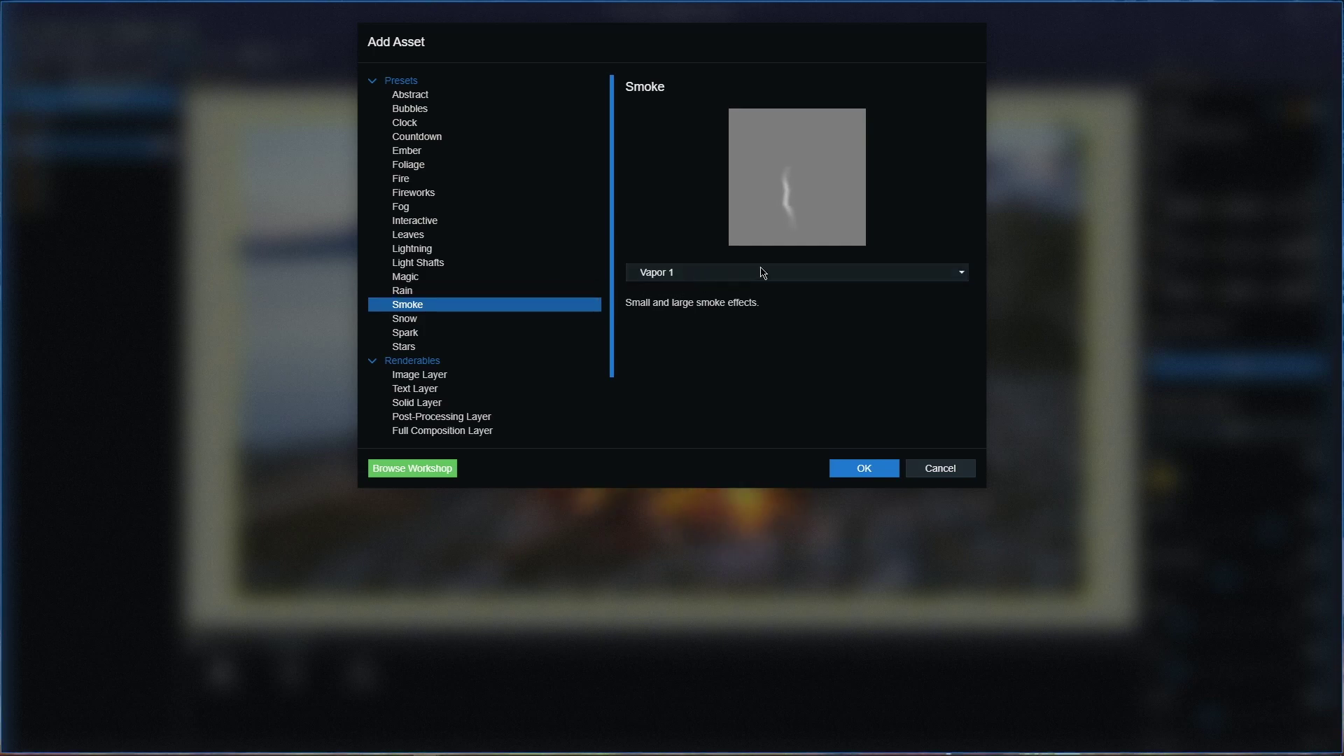
{"action": "left_click", "coordinate": [778, 275]}
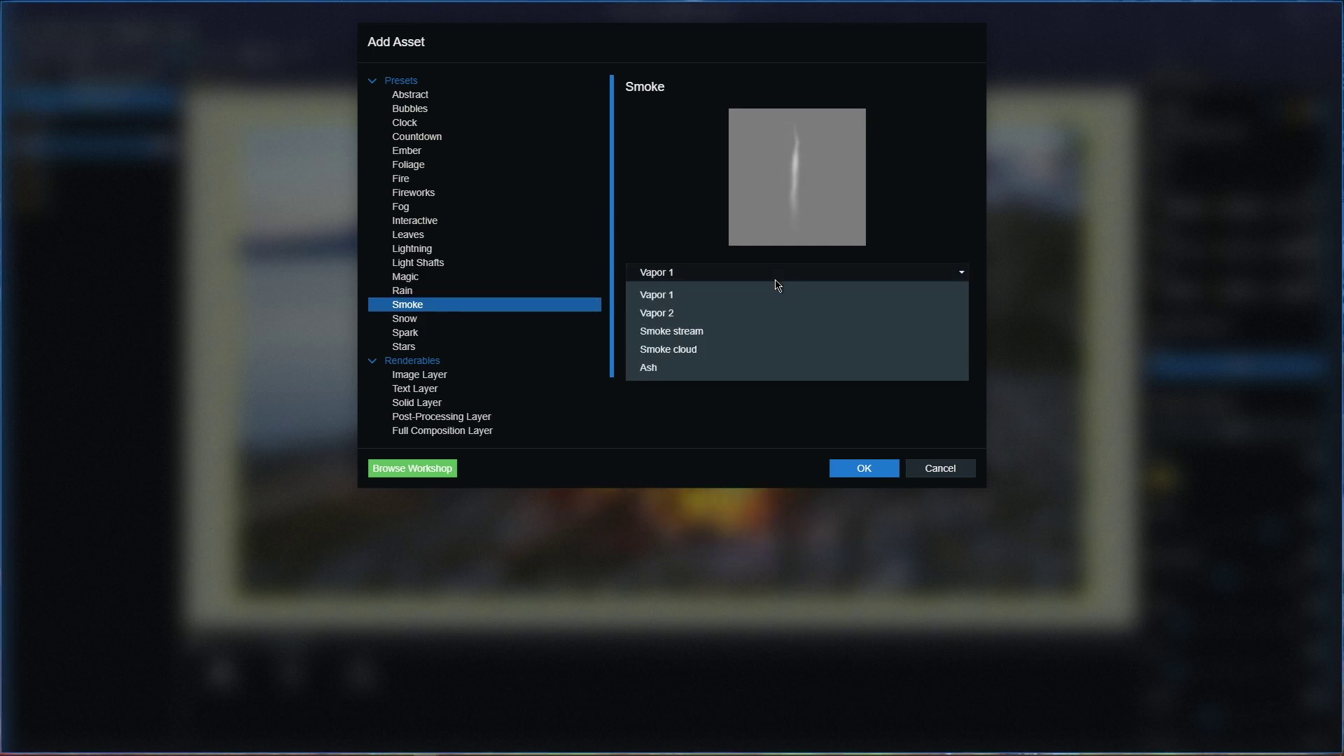
{"action": "left_click", "coordinate": [690, 332]}
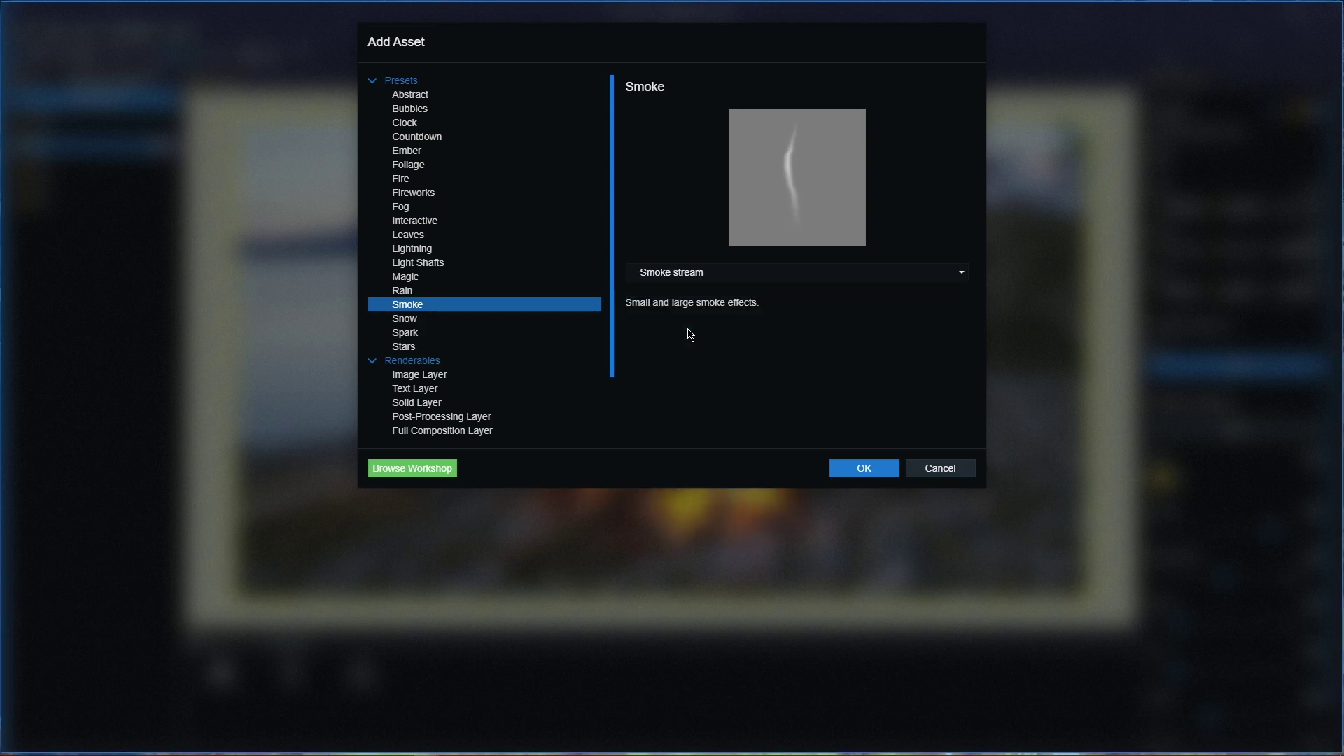
{"action": "left_click", "coordinate": [728, 277]}
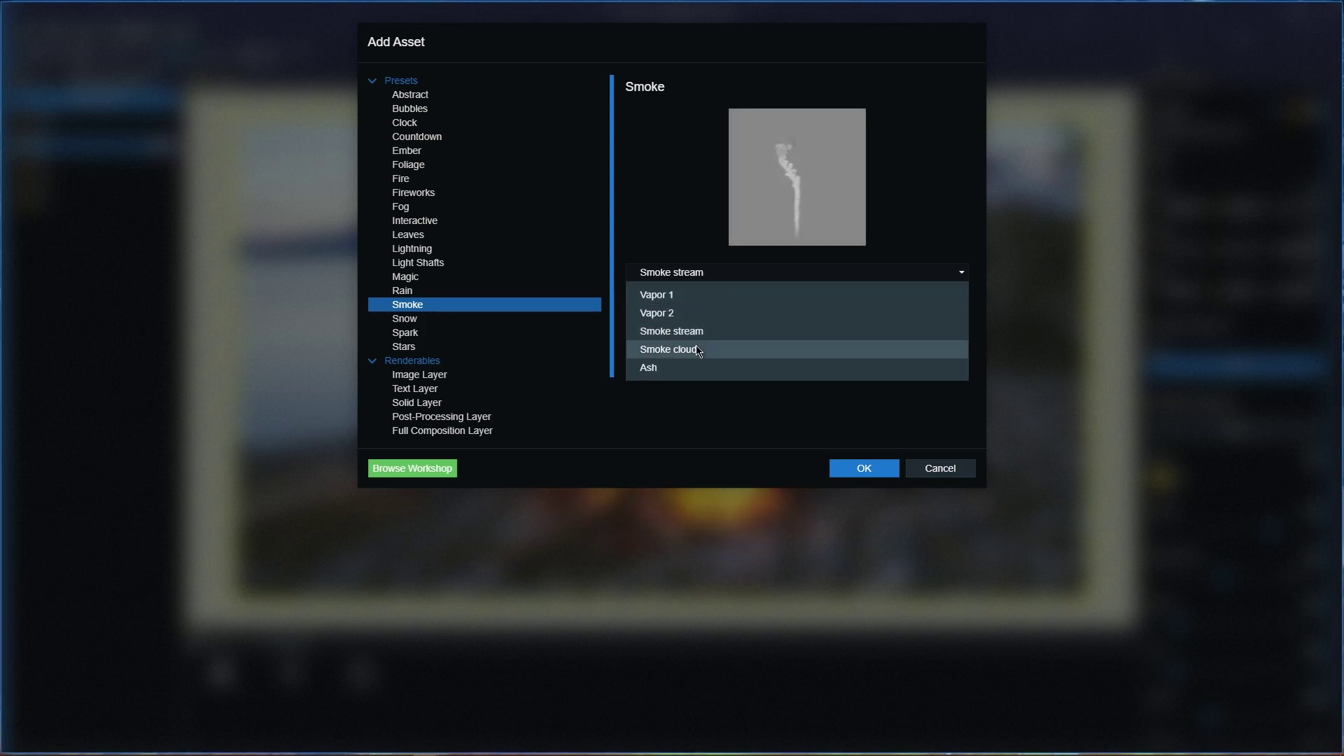
{"action": "left_click", "coordinate": [698, 350]}
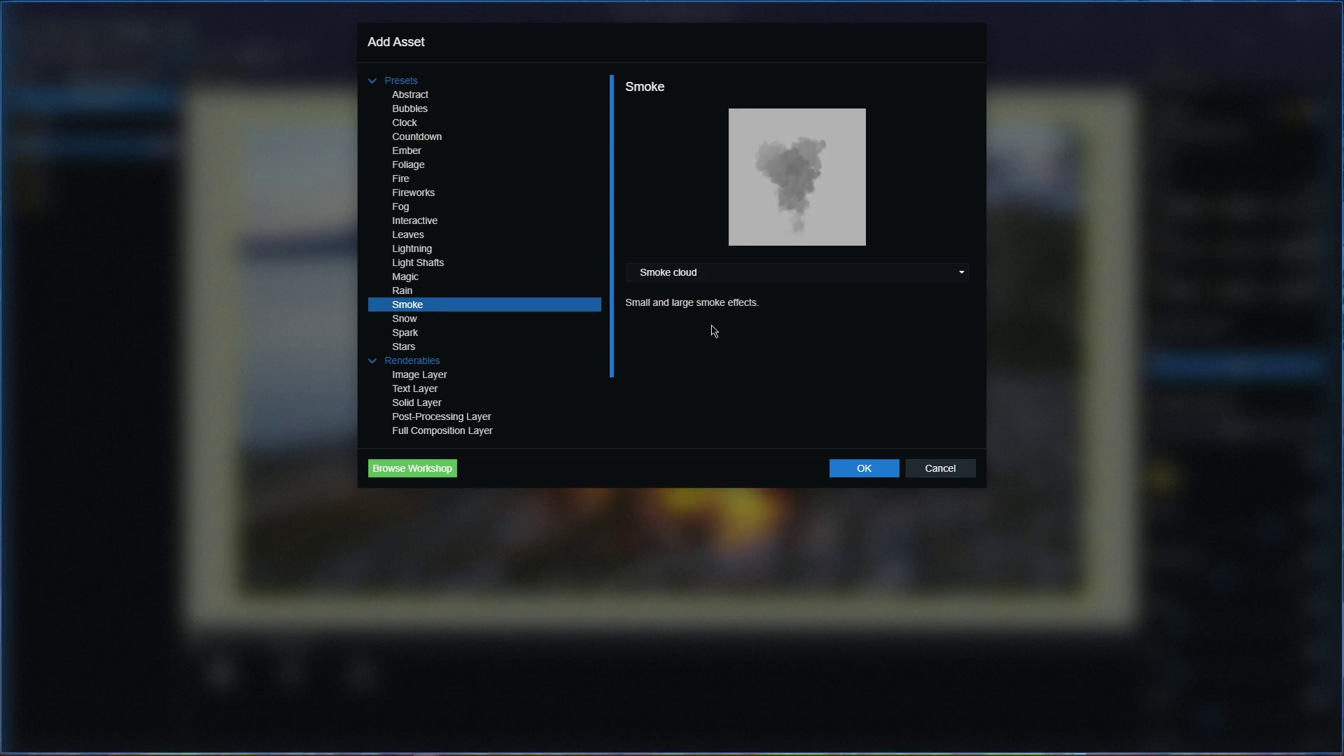
{"action": "left_click", "coordinate": [728, 278]}
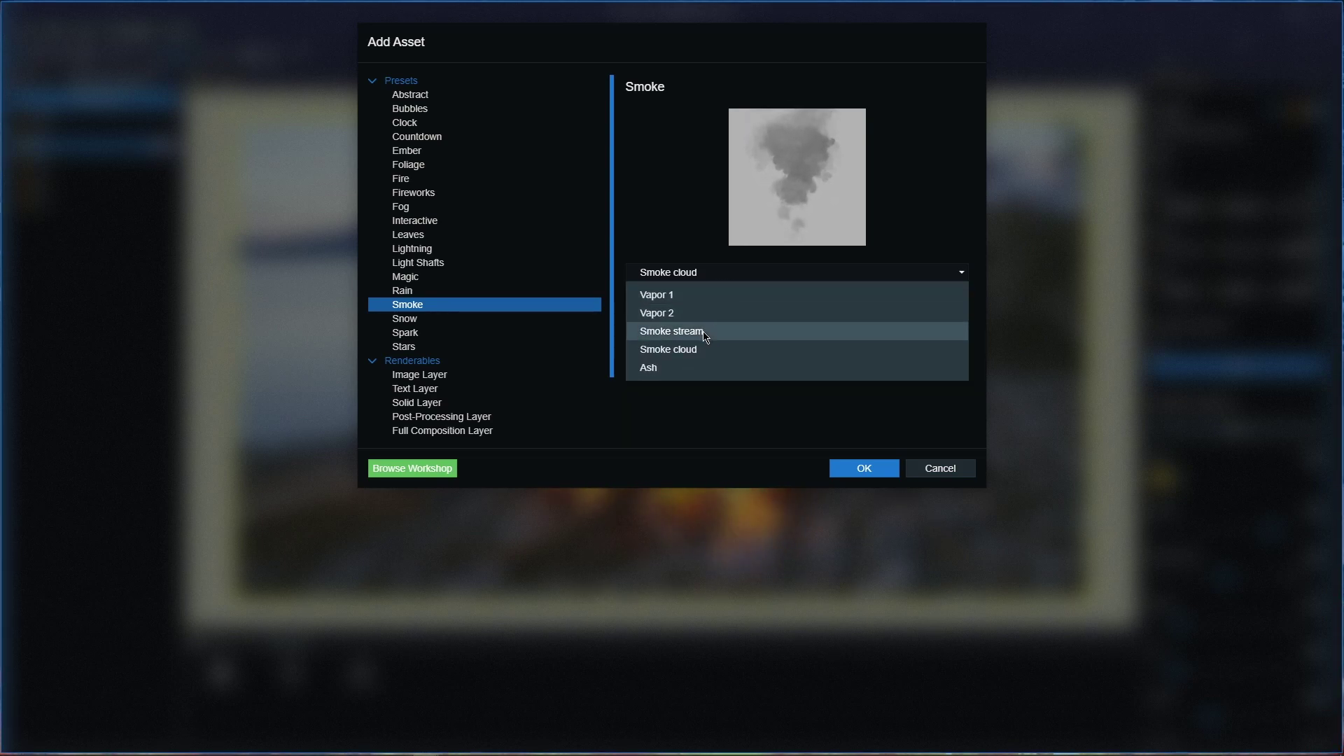
{"action": "left_click", "coordinate": [705, 335]}
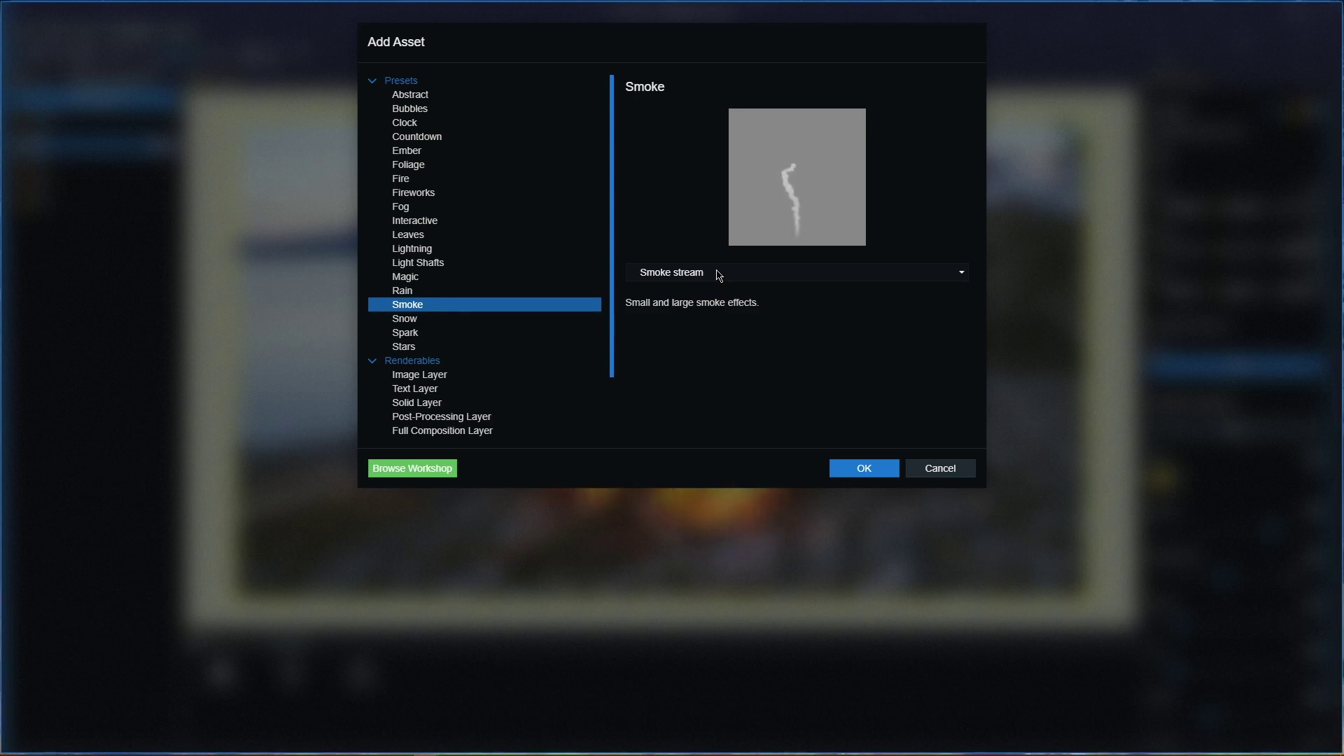
{"action": "left_click", "coordinate": [719, 275]}
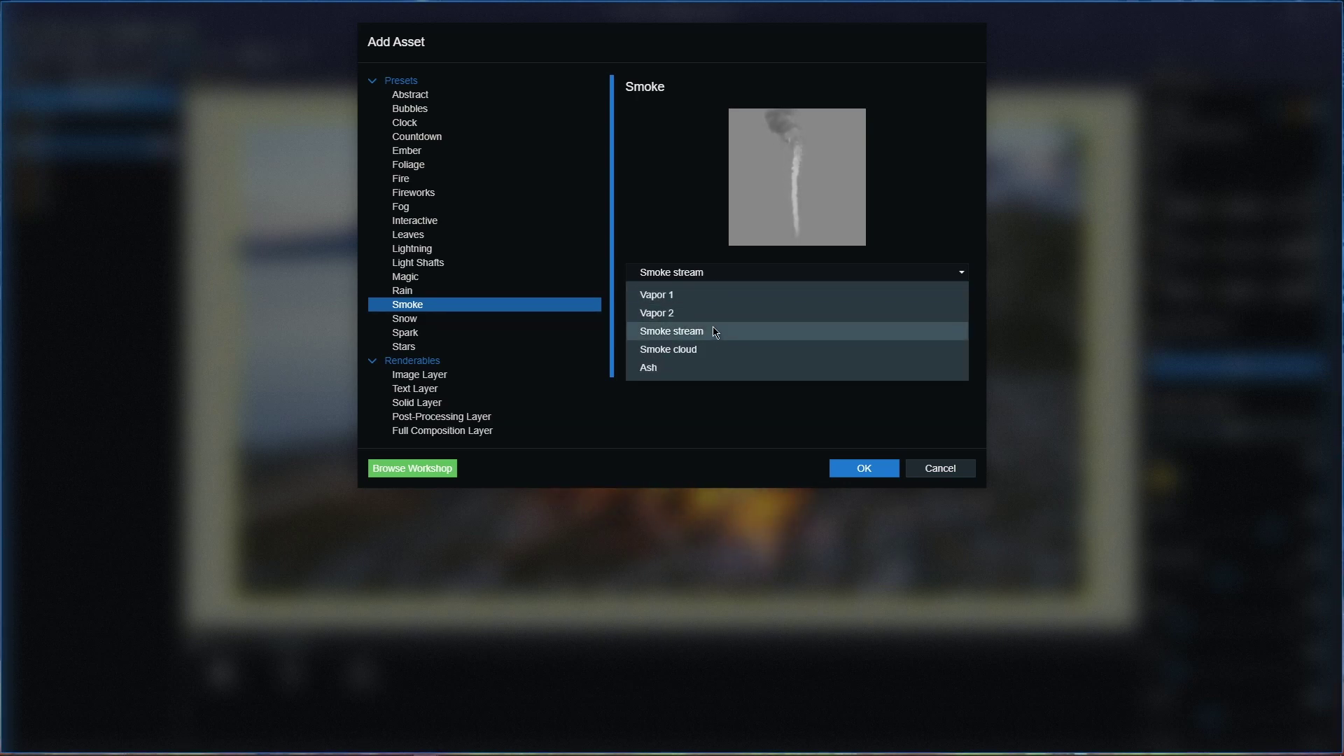
{"action": "left_click", "coordinate": [706, 350]}
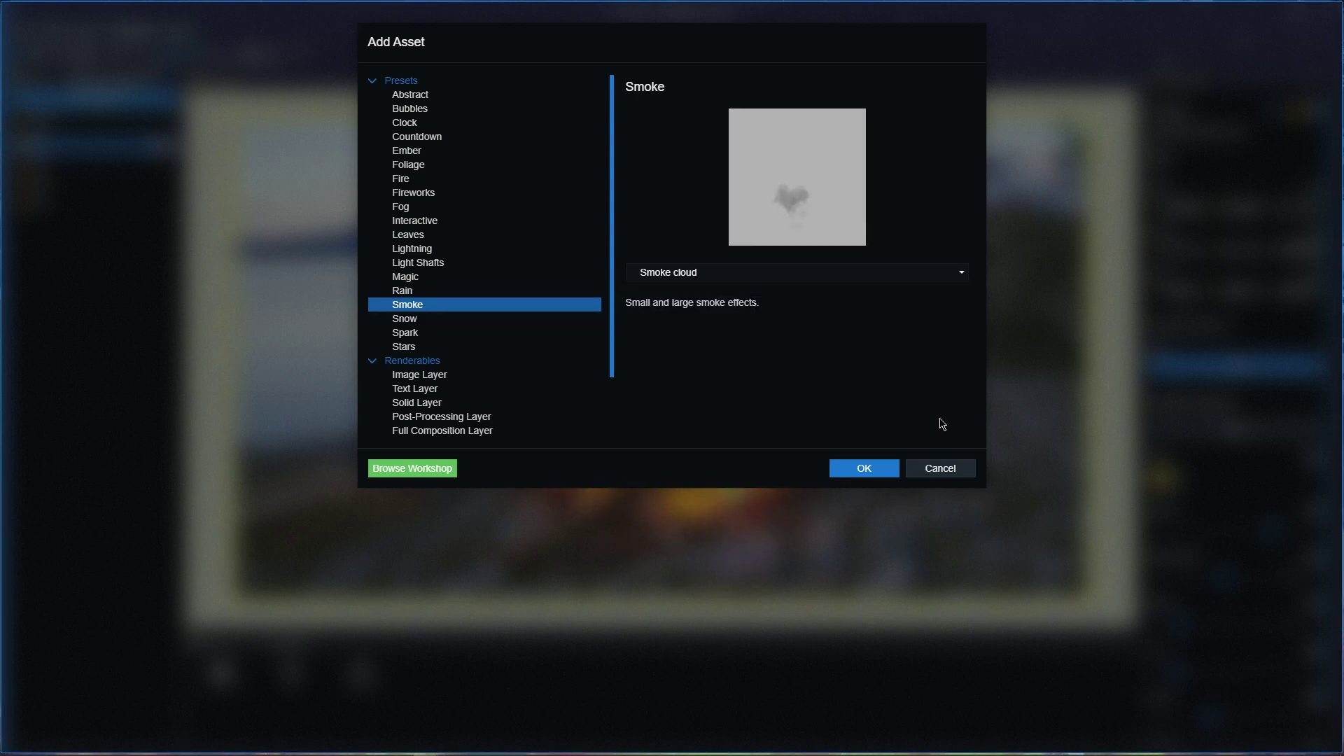
{"action": "left_click", "coordinate": [864, 469]}
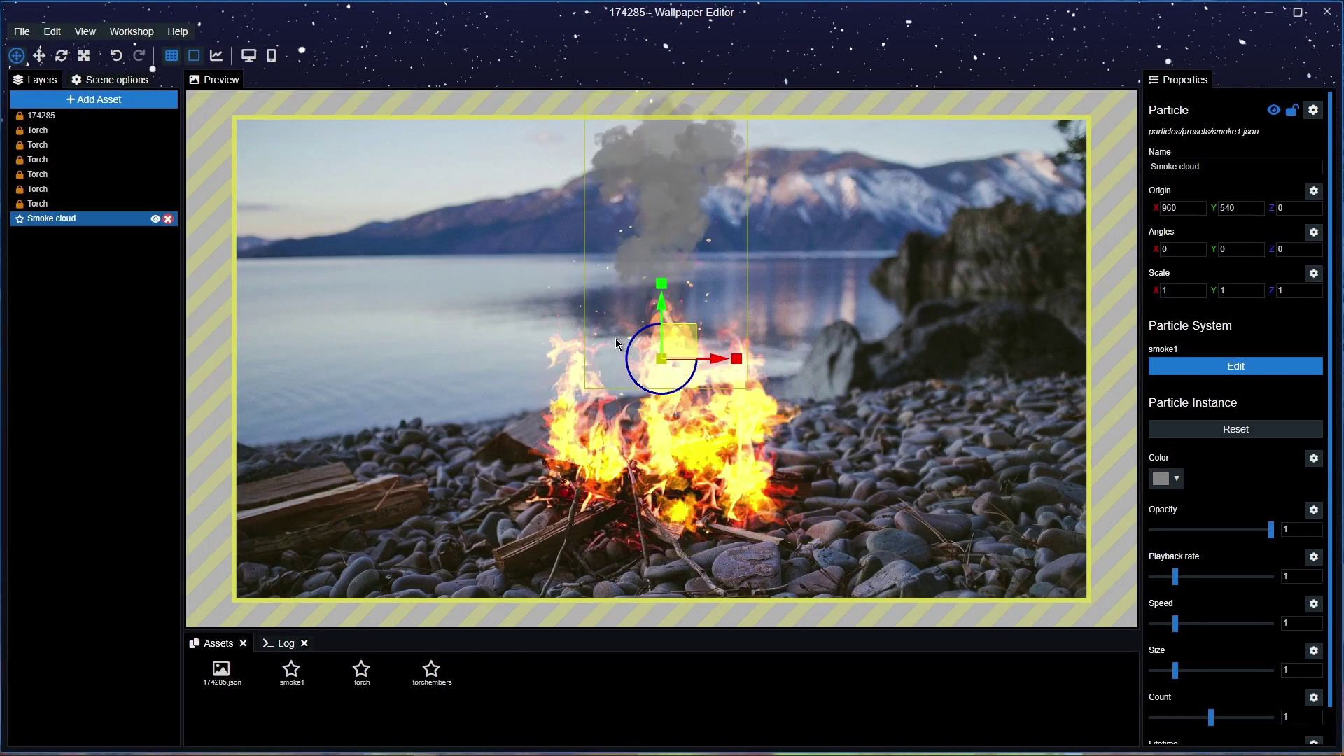
Move the Smoke cloud onto the flames at about X 990, Y 354 and reorder its layer between the 174285 image and the Torch layers.
{"action": "left_click_drag", "start_coordinate": [682, 342], "coordinate": [702, 425]}
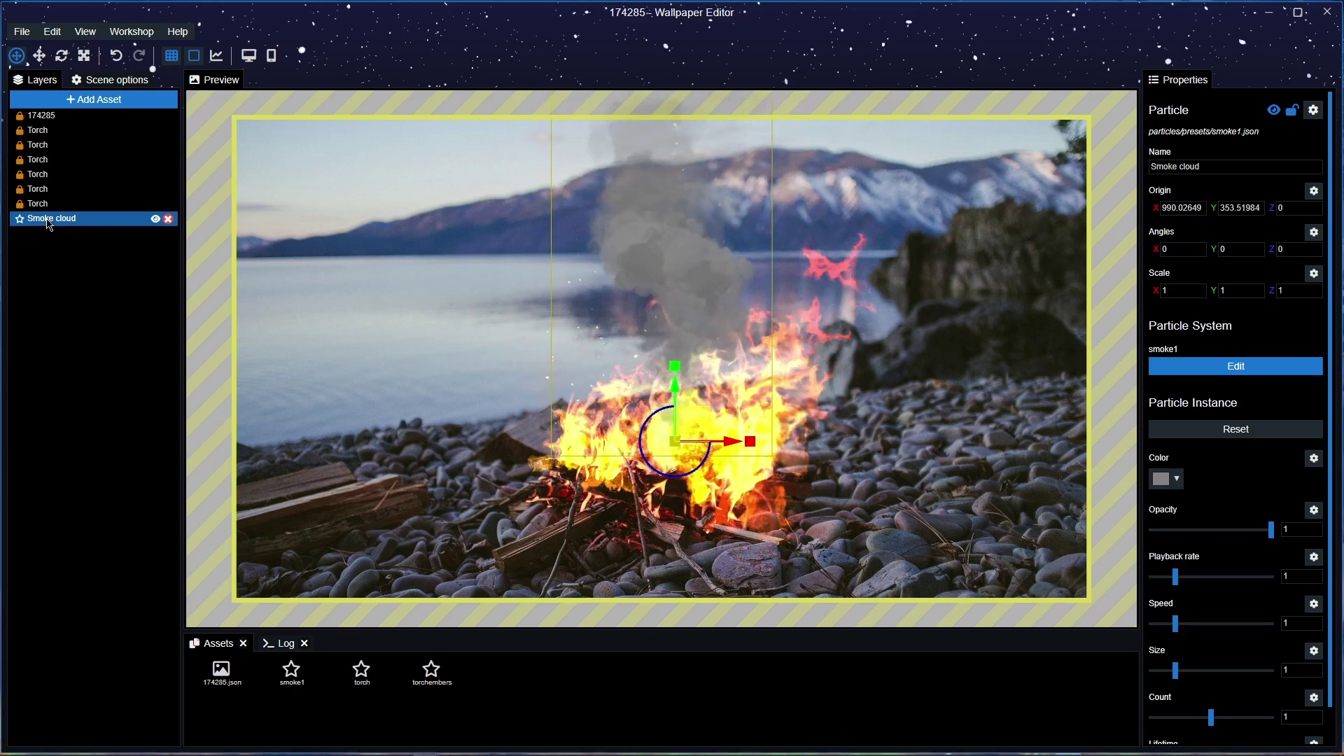
{"action": "left_click_drag", "start_coordinate": [49, 223], "coordinate": [53, 133]}
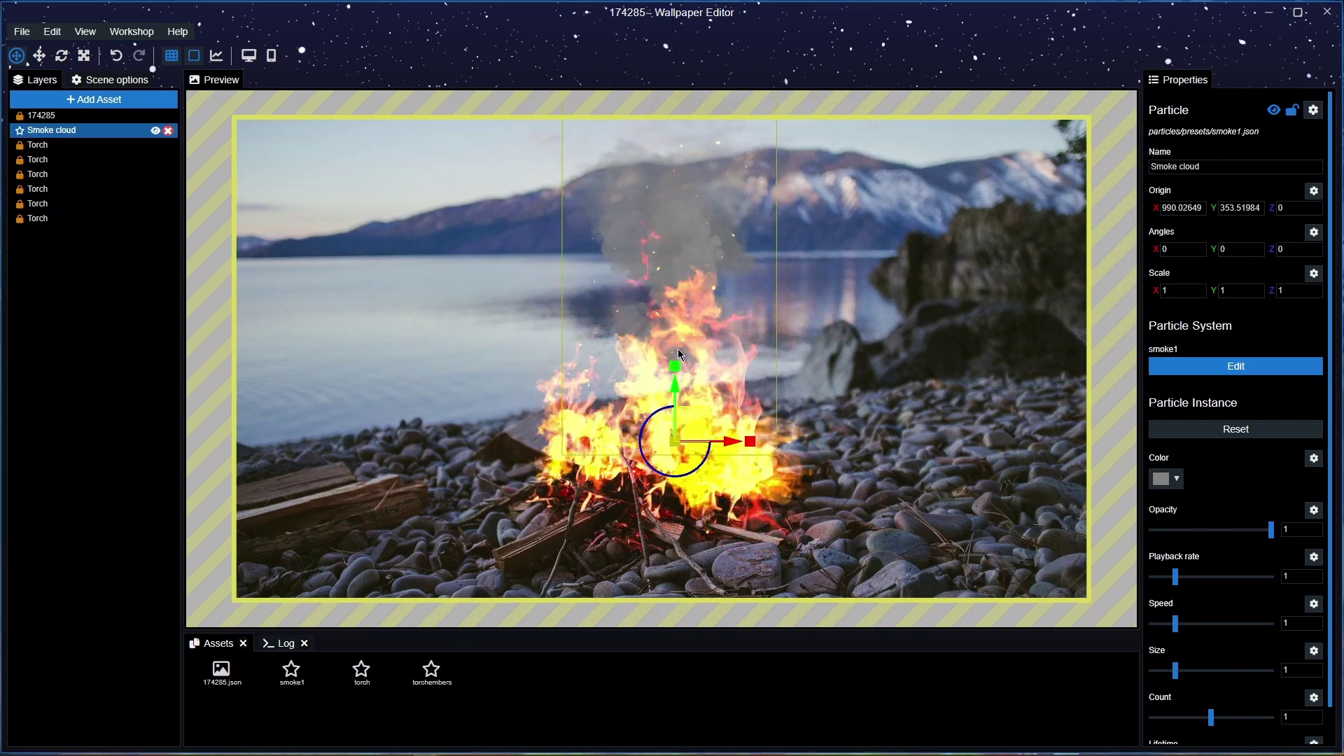
Reposition the unlocked Smoke cloud at the campfire's base, about X 947, Y 224, and scale it uniformly to about 1.23.
{"action": "left_click", "coordinate": [21, 130]}
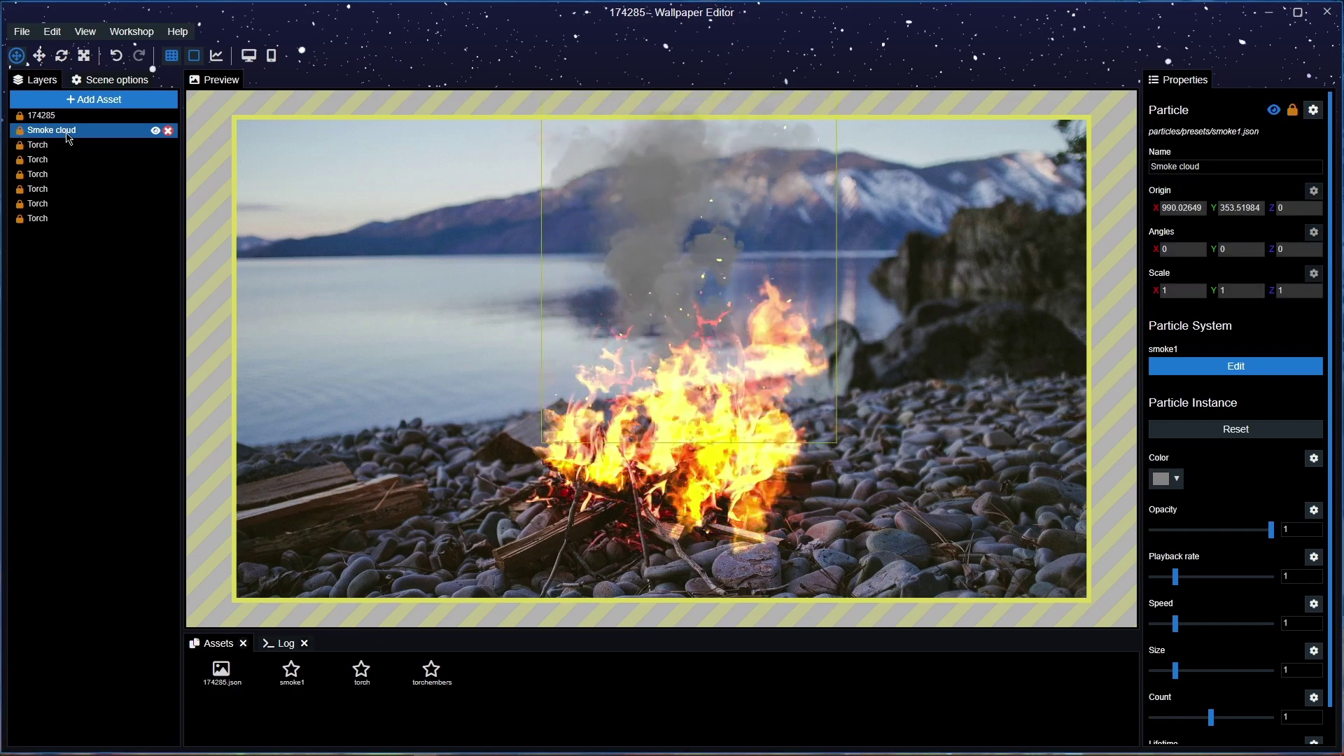
{"action": "left_click", "coordinate": [20, 131]}
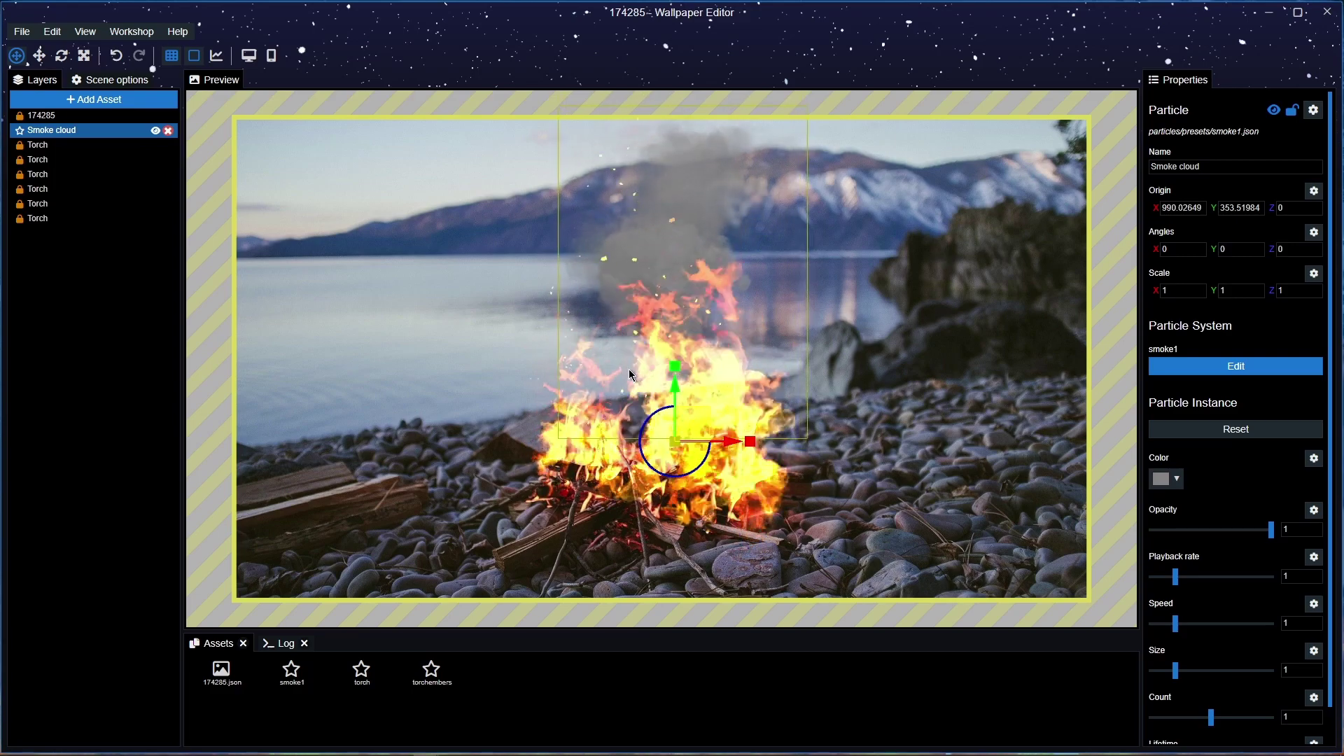
{"action": "left_click_drag", "start_coordinate": [695, 420], "coordinate": [682, 465]}
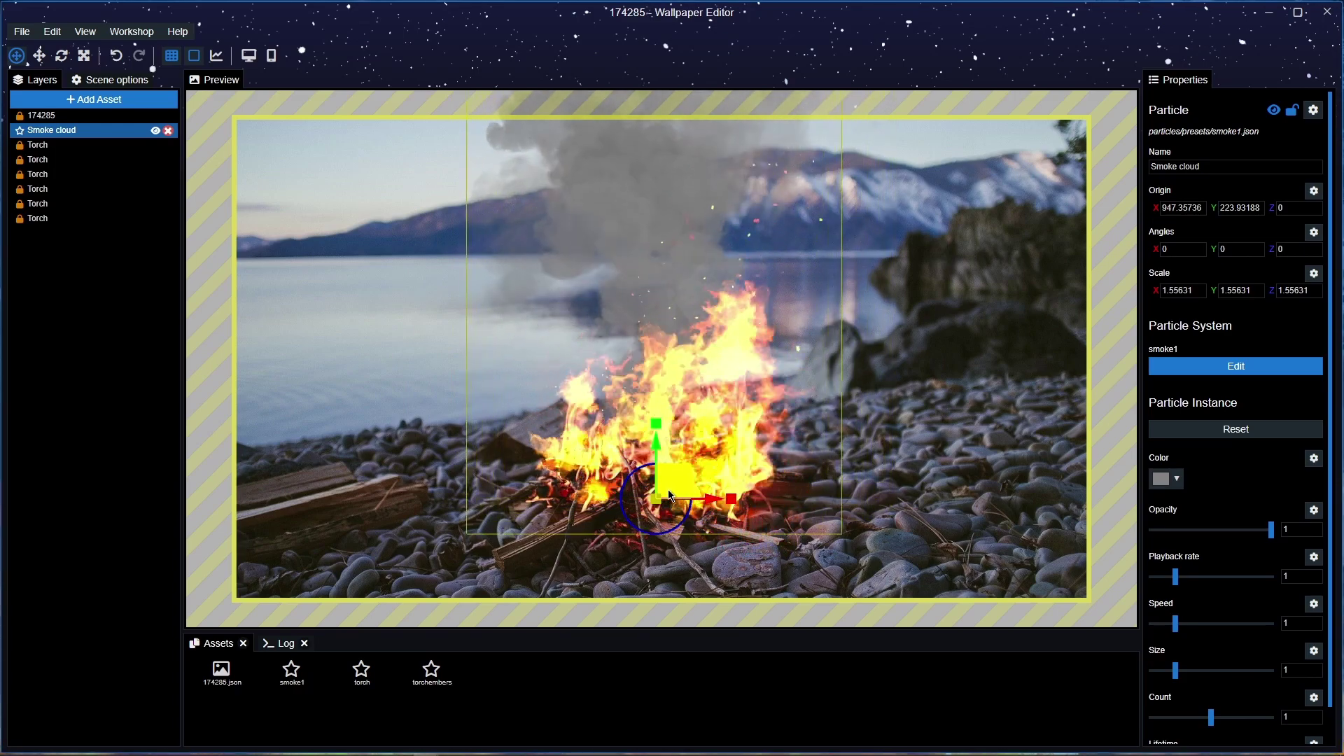
{"action": "left_click_drag", "start_coordinate": [652, 504], "coordinate": [644, 526]}
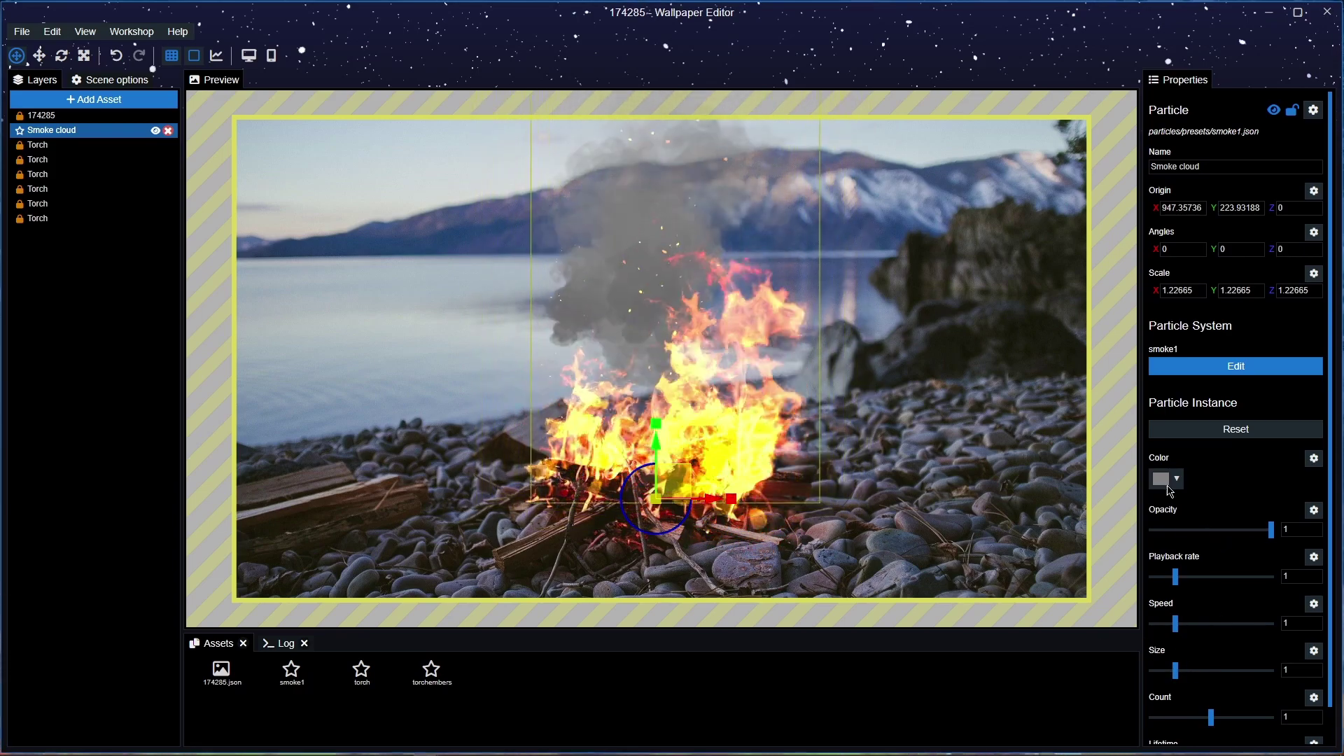
Set the Smoke cloud's color to light grey #d9d9d9 and save the project.
{"action": "left_click", "coordinate": [1177, 481]}
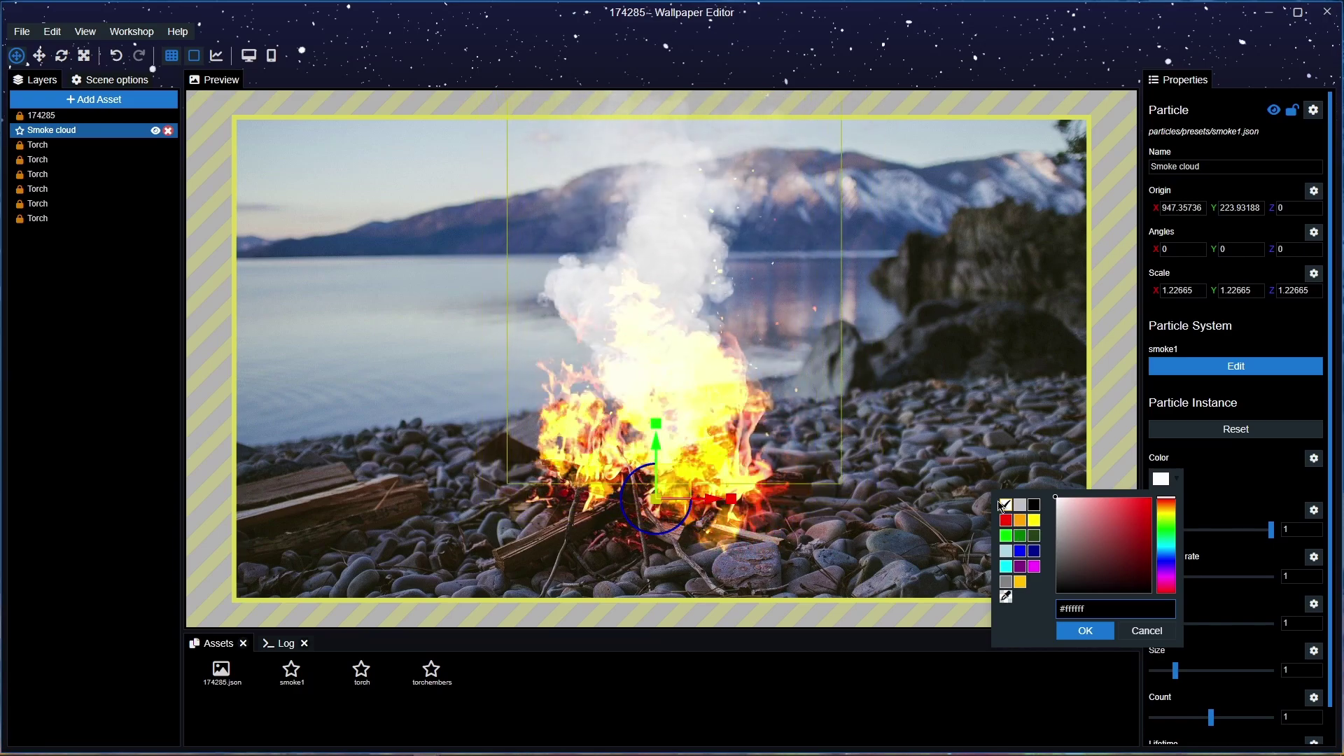
{"action": "left_click", "coordinate": [1056, 520]}
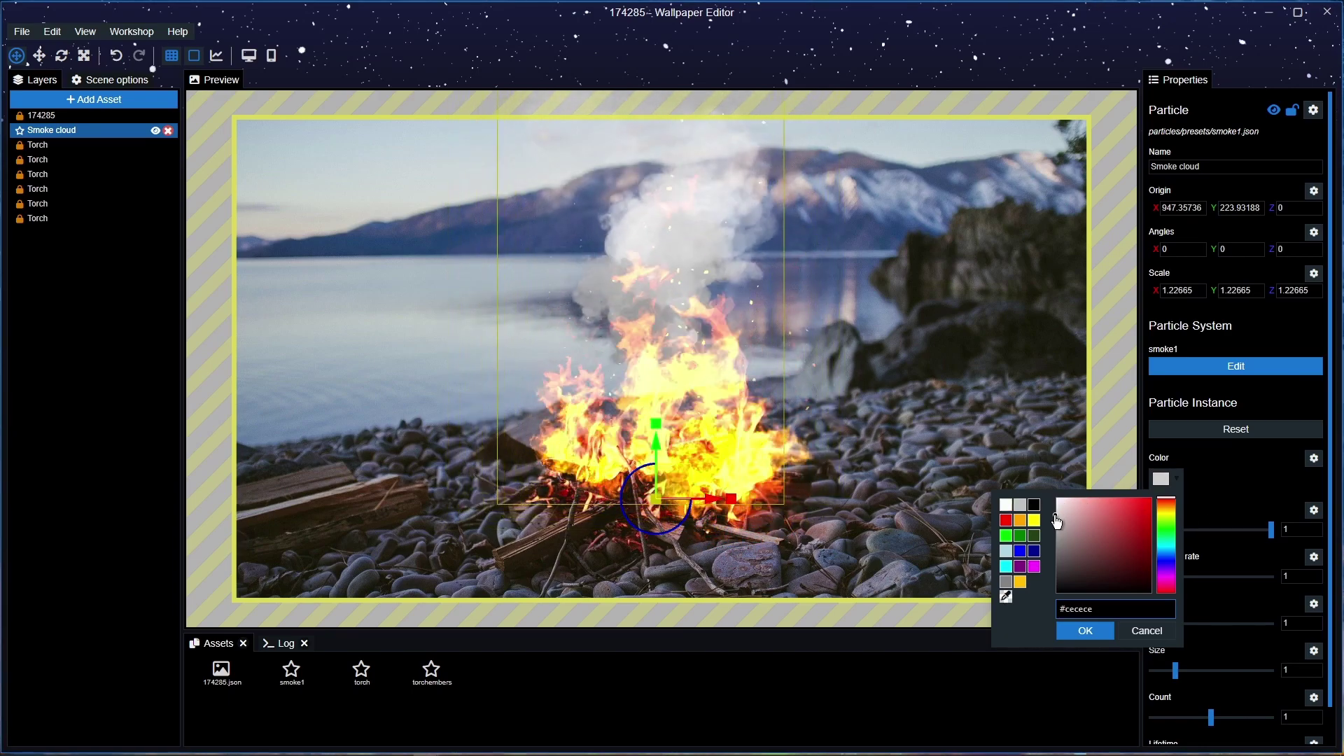
{"action": "left_click", "coordinate": [1056, 517]}
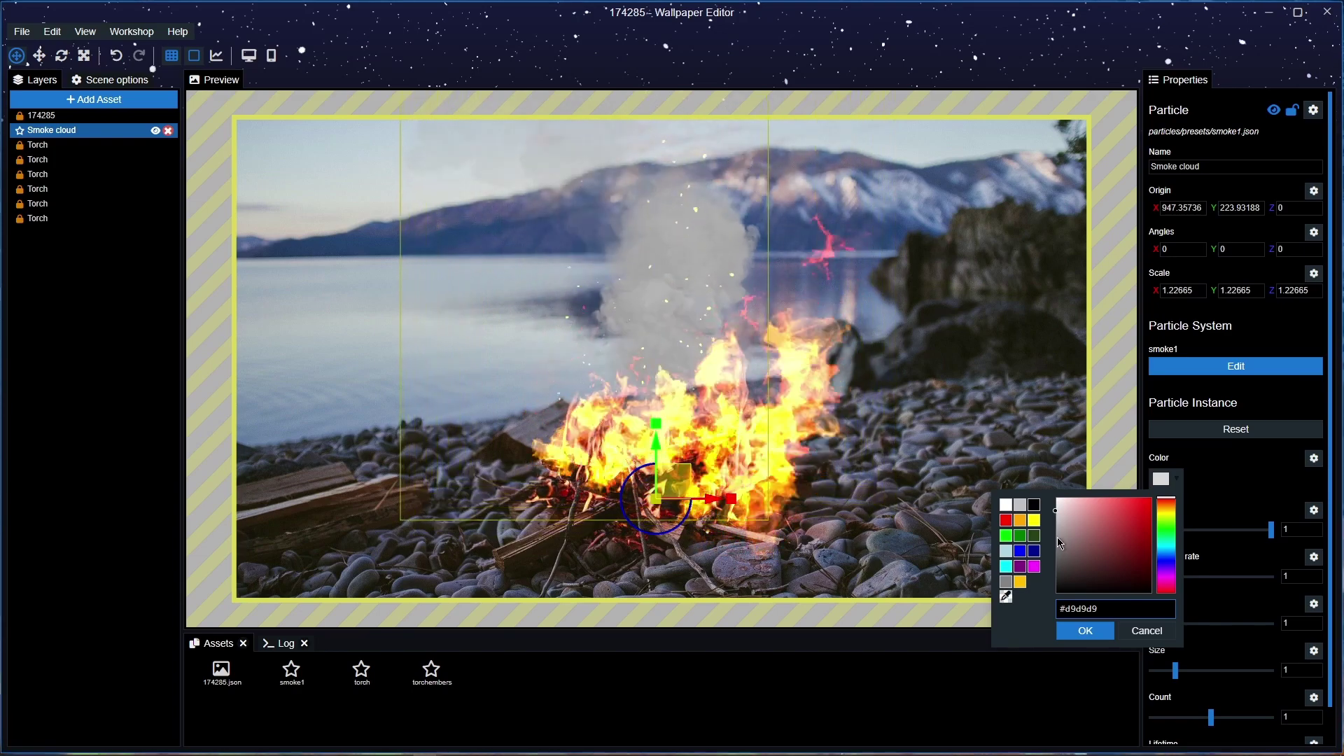
{"action": "left_click", "coordinate": [1090, 631]}
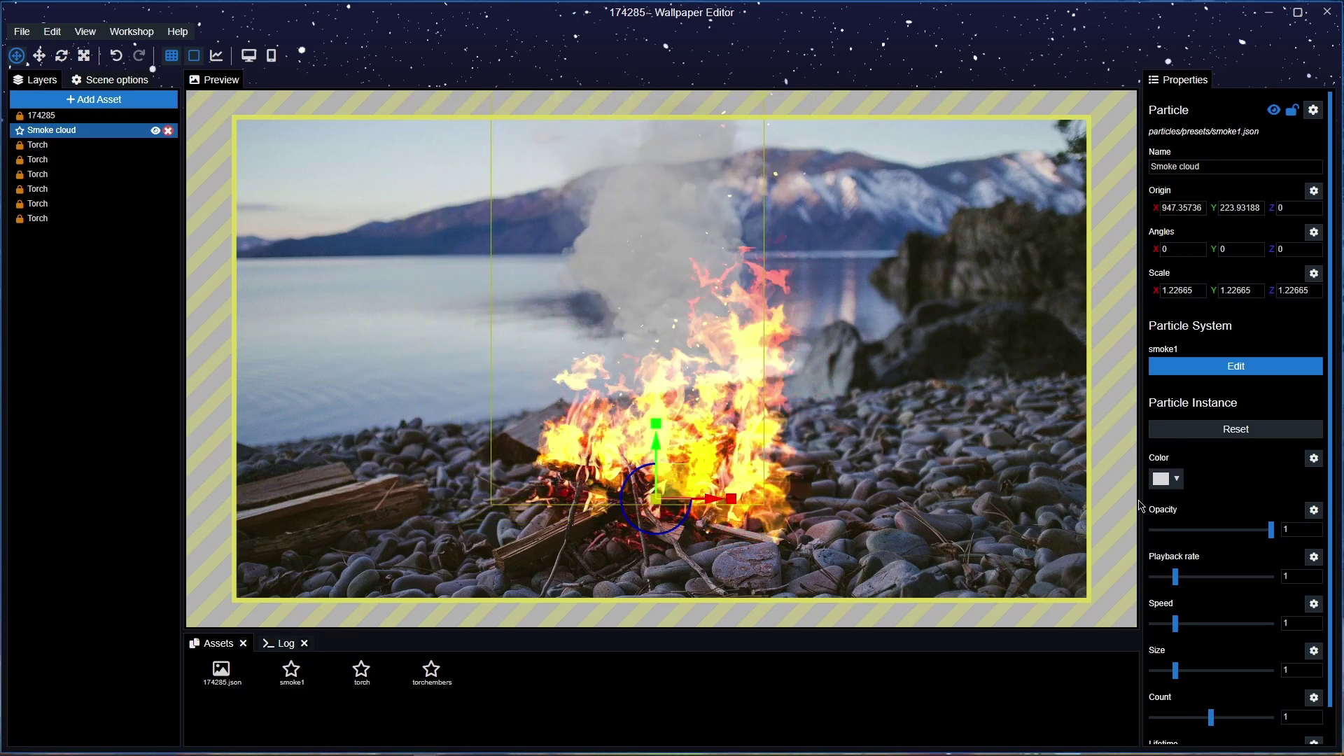
{"action": "key", "text": "ctrl+s"}
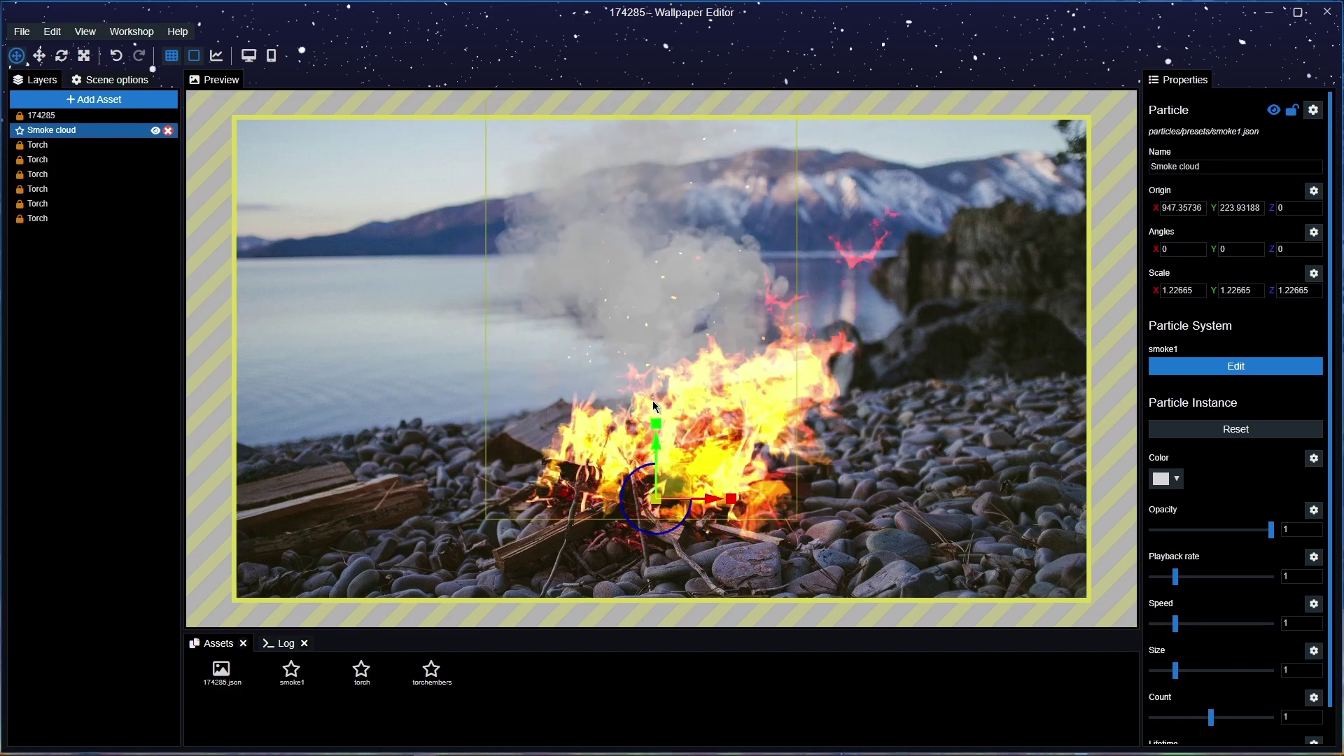
Lock the Smoke cloud layer and add an Ash particle from the Smoke presets.
{"action": "left_click", "coordinate": [20, 130]}
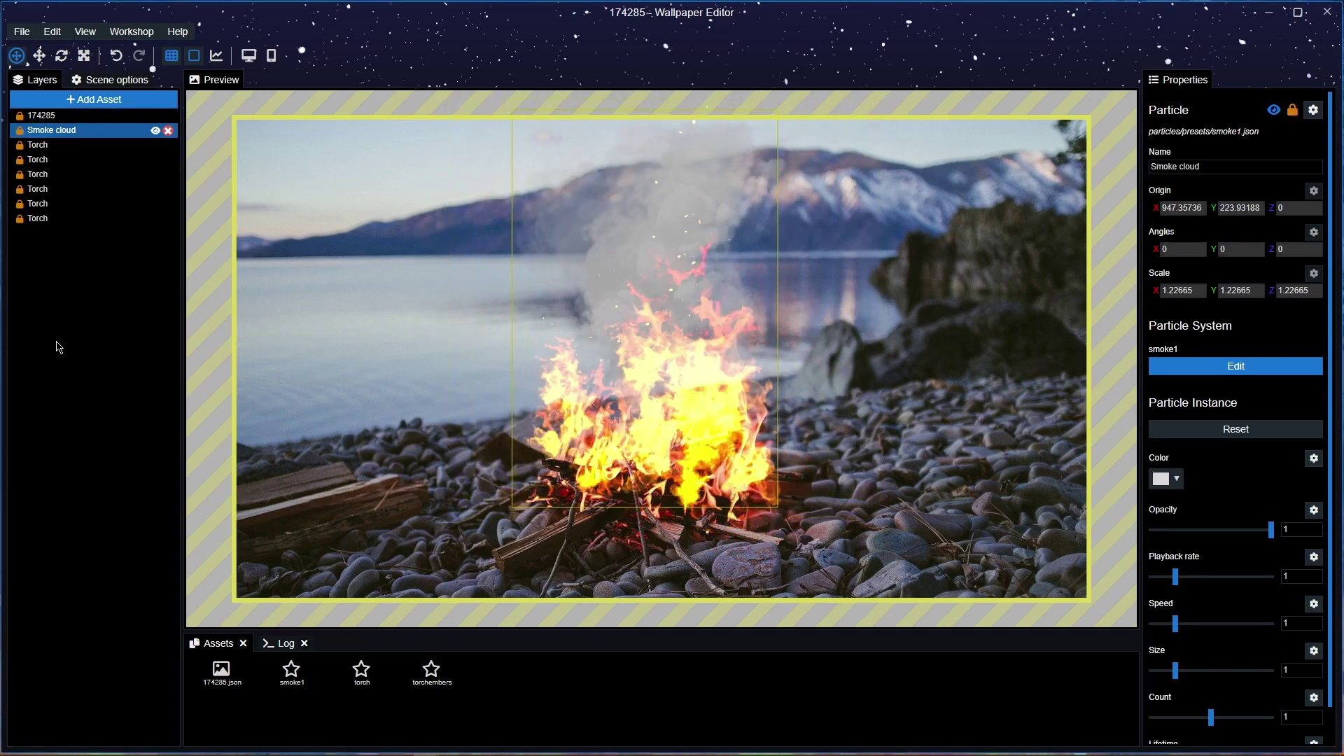
{"action": "left_click", "coordinate": [104, 102]}
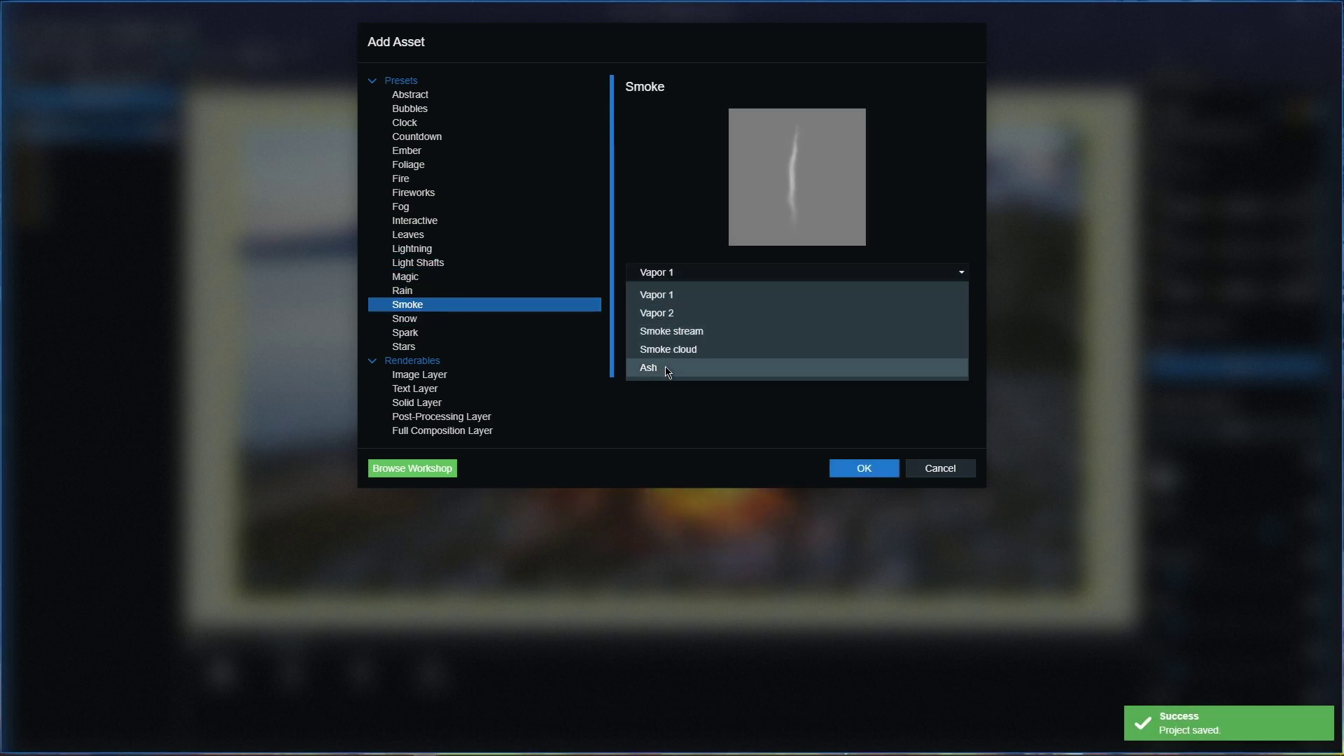
{"action": "left_click", "coordinate": [862, 468]}
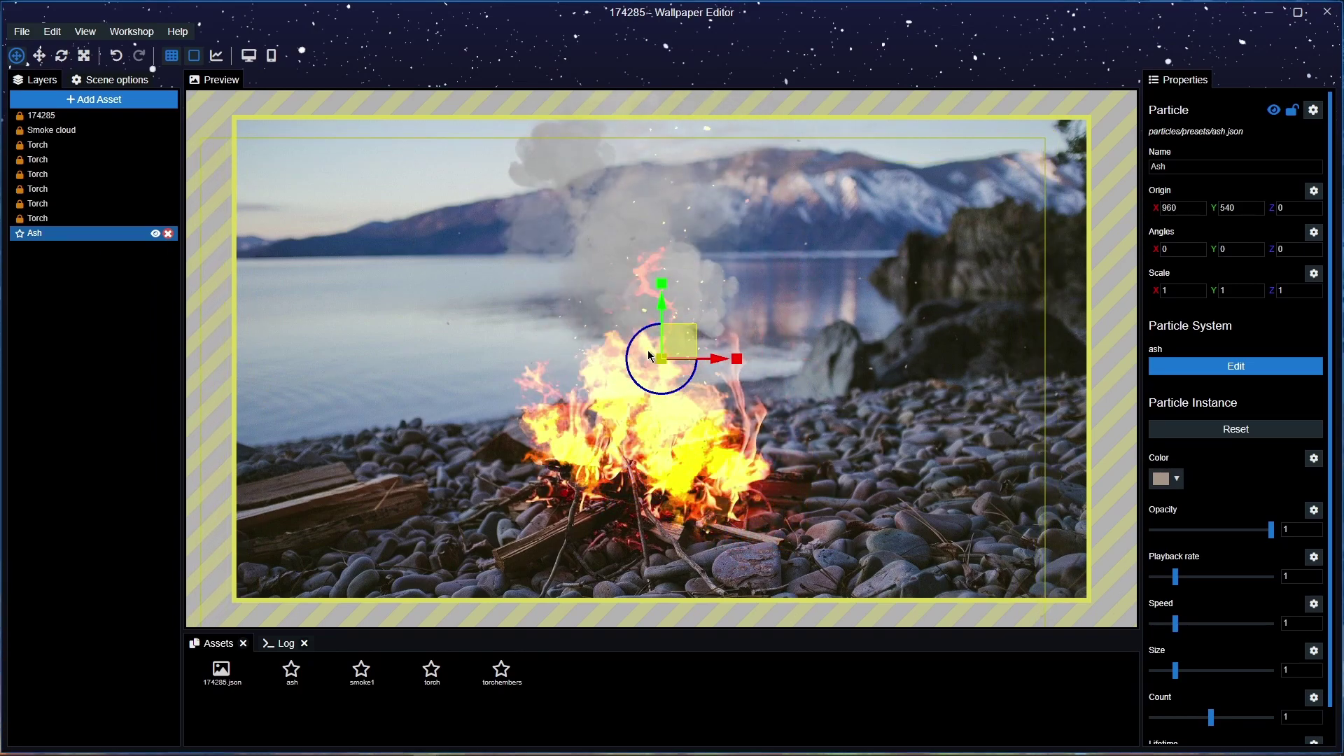
Place the Ash at about X 962, Y 725, rotated 179.3° around Z at scale 0.69, with playback rate 5, speed 1.6, size 2 and count 2.
{"action": "left_click_drag", "start_coordinate": [639, 339], "coordinate": [645, 296]}
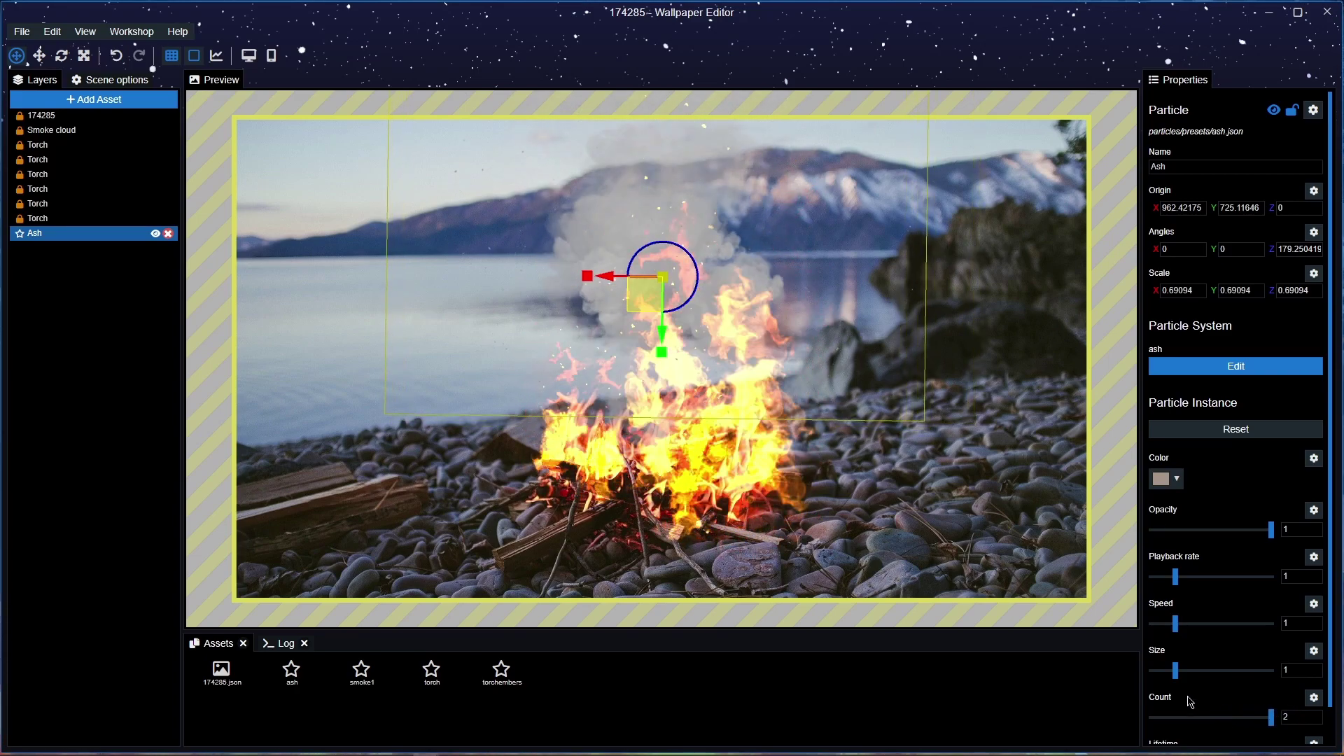
{"action": "scroll", "coordinate": [1215, 677], "scroll_direction": "down", "scroll_amount": 1}
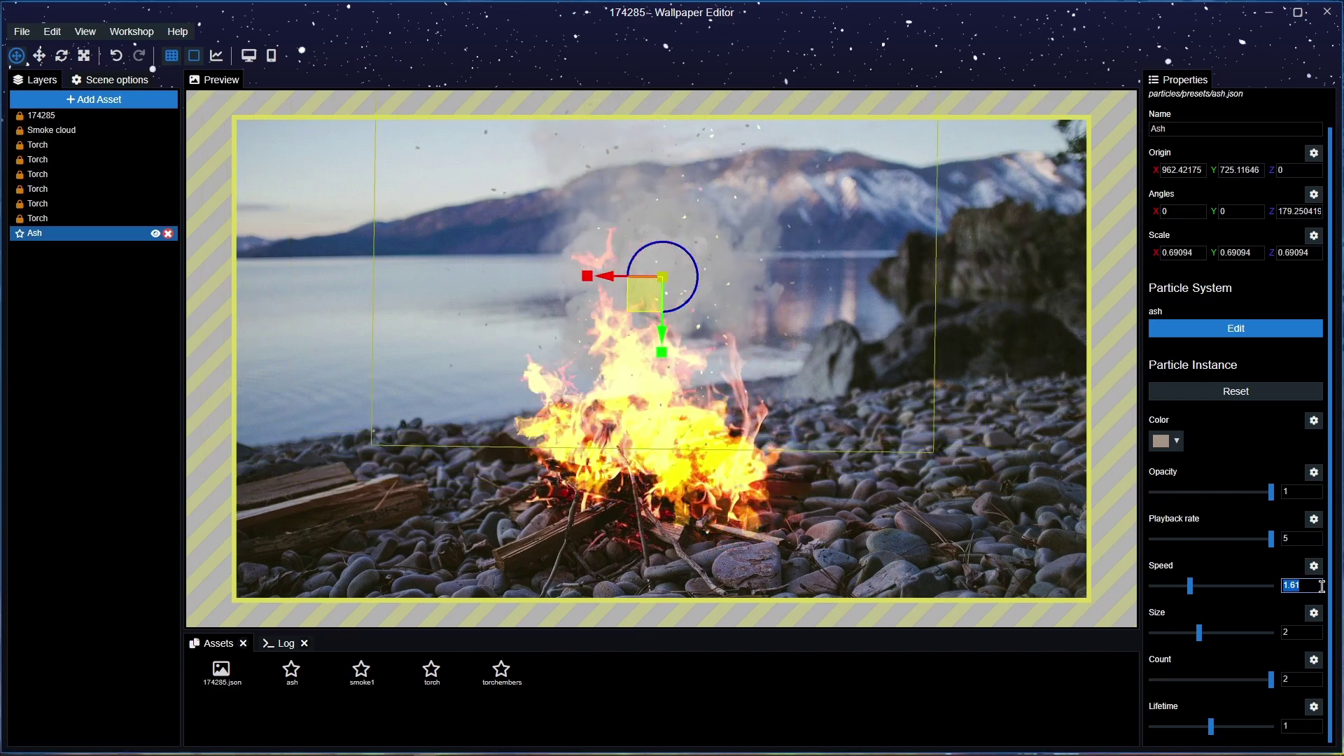
{"action": "type", "text": "1.6"}
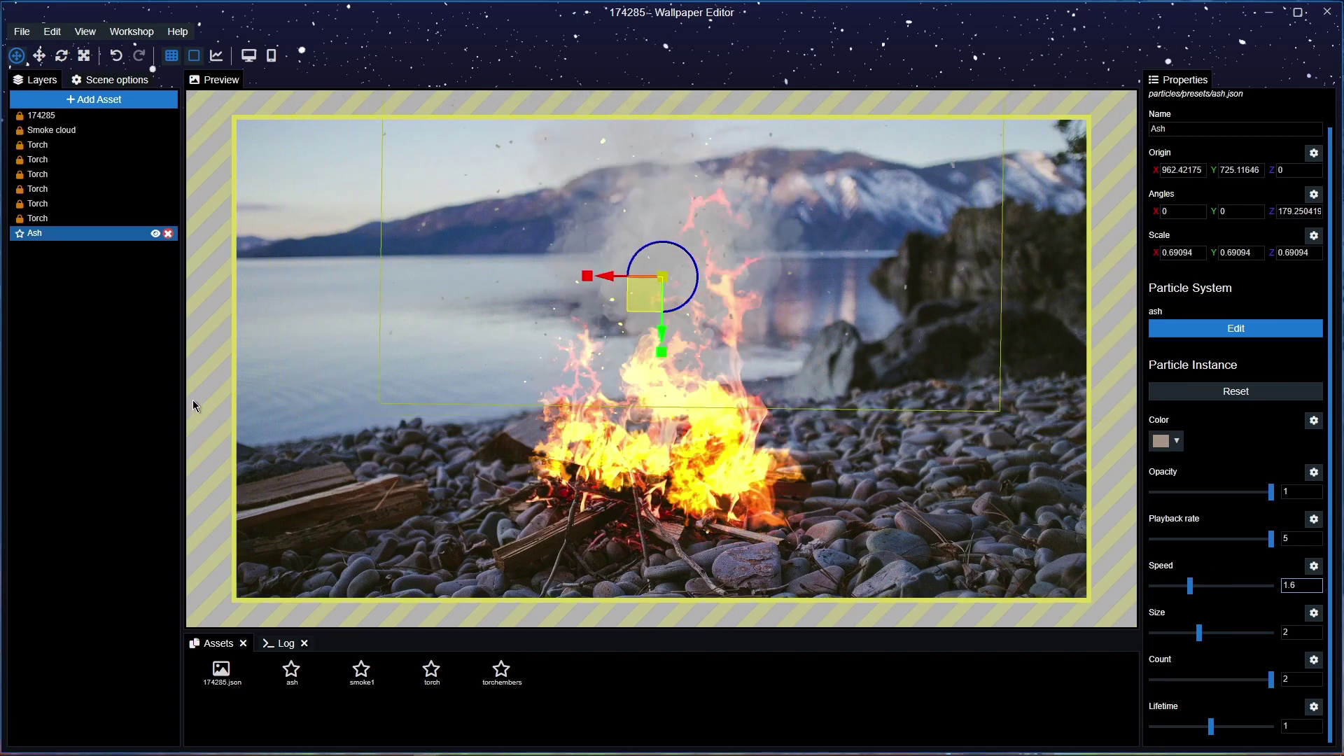
Move the Ash particle down to just above the flames at about X 985, Y 570 and save the project.
{"action": "left_click_drag", "start_coordinate": [651, 285], "coordinate": [653, 356]}
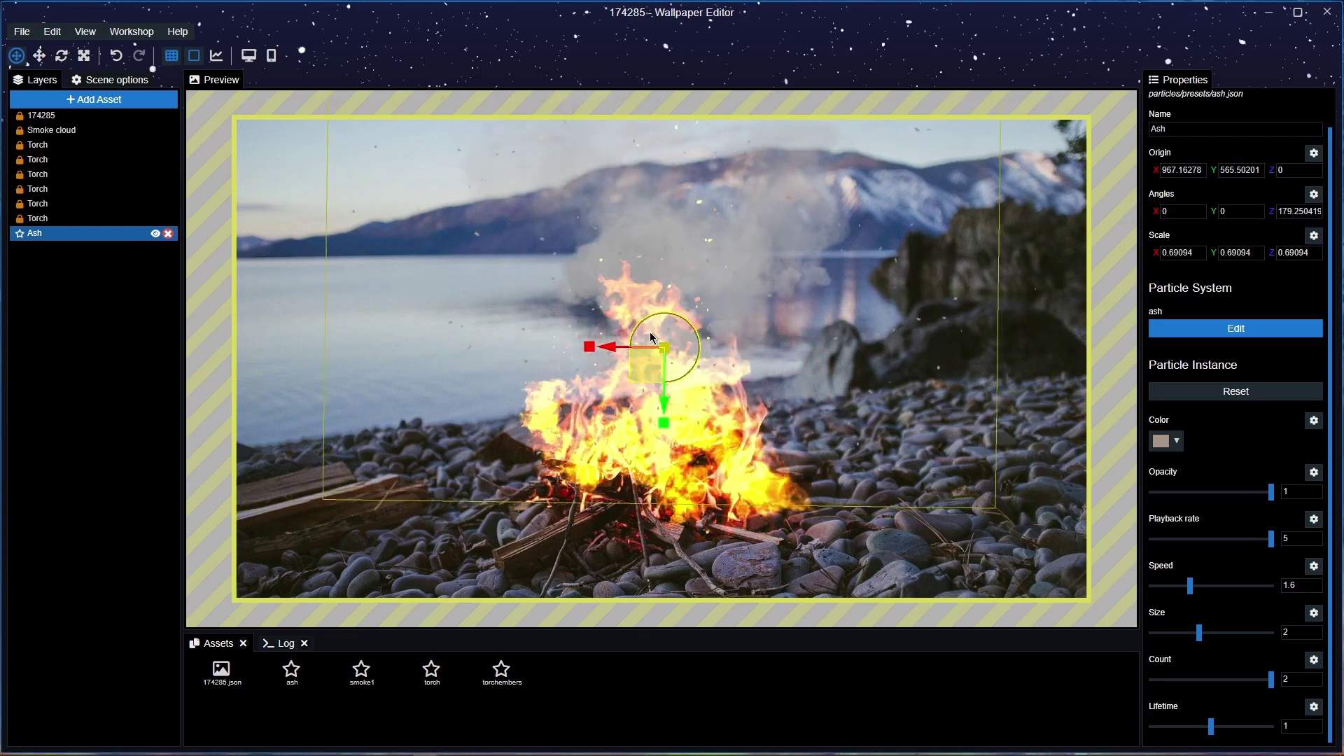
{"action": "mouse_move", "coordinate": [641, 364]}
{"action": "left_mouse_down"}
{"action": "mouse_move", "coordinate": [645, 350]}
{"action": "mouse_move", "coordinate": [650, 364]}
{"action": "left_mouse_up"}
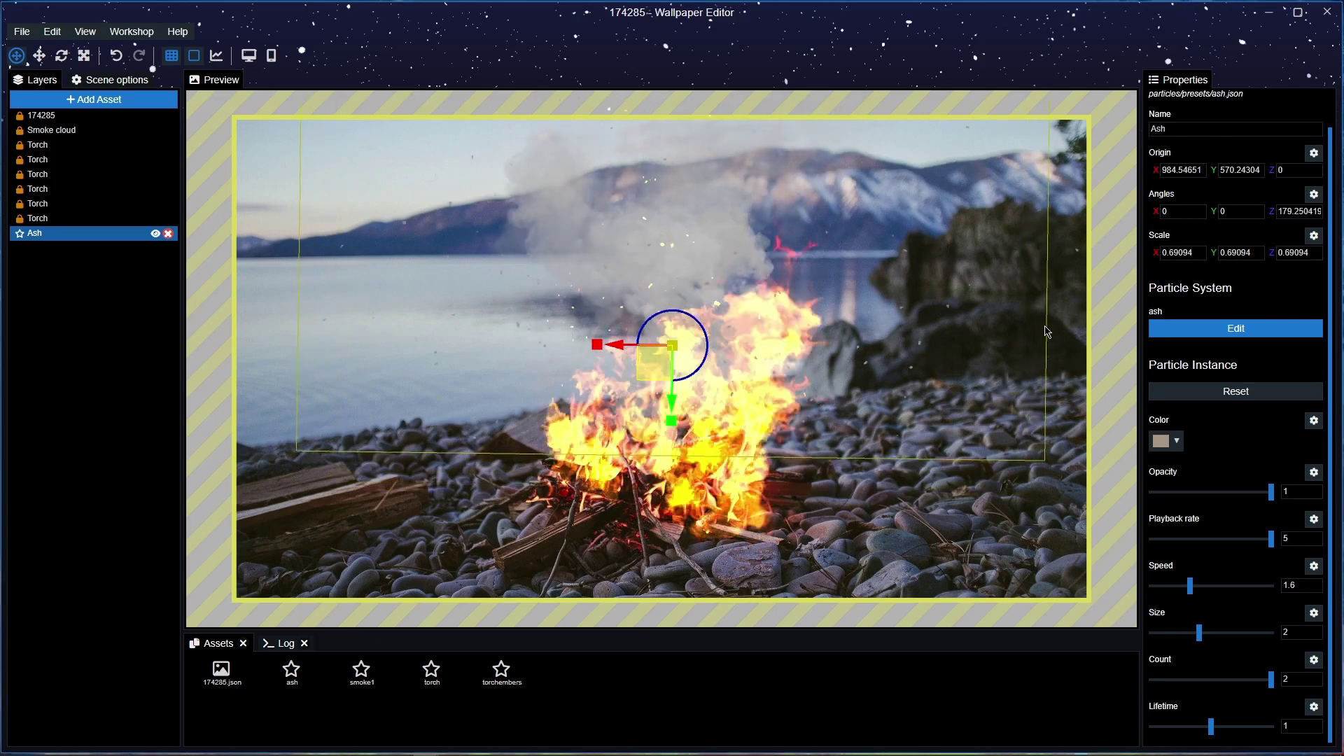
{"action": "key", "text": "ctrl+s"}
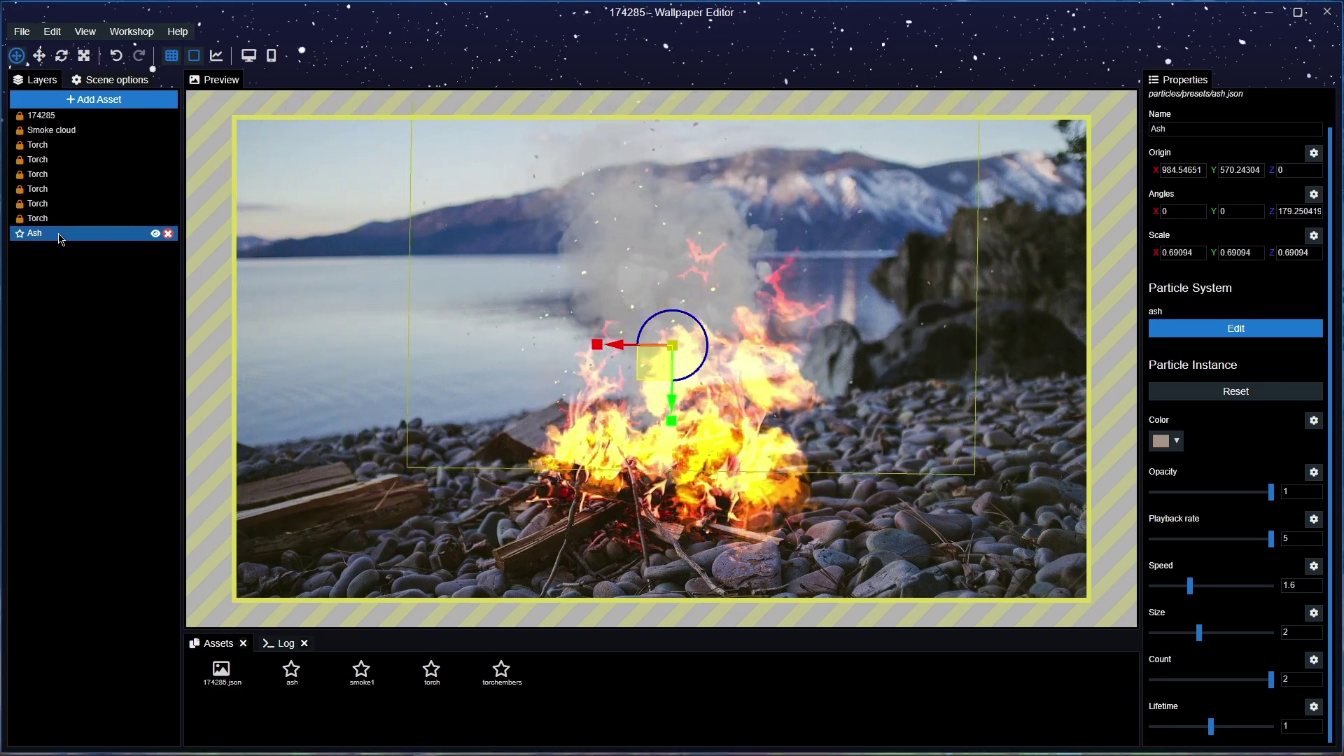
Lock the Ash layer, place it directly above Smoke cloud in the layer list and save the project.
{"action": "left_click_drag", "start_coordinate": [59, 239], "coordinate": [21, 134]}
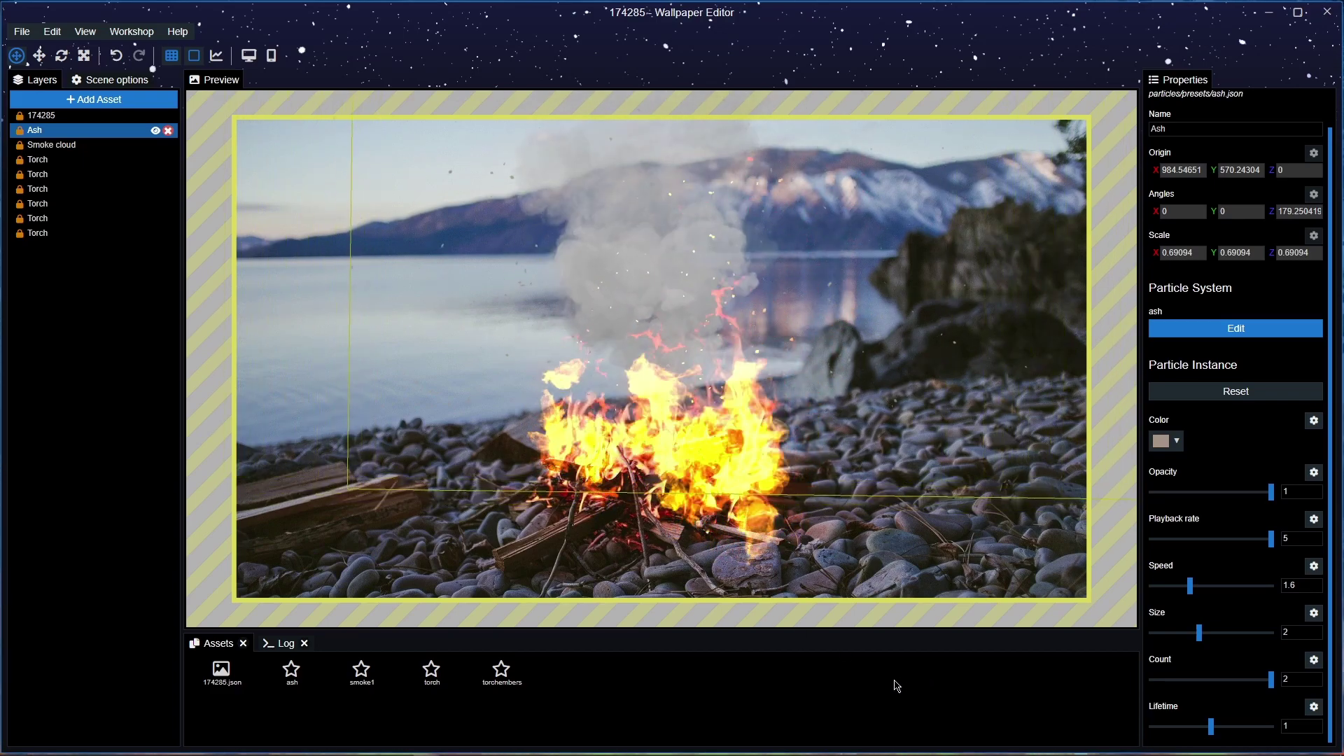
{"action": "key", "text": "ctrl+s"}
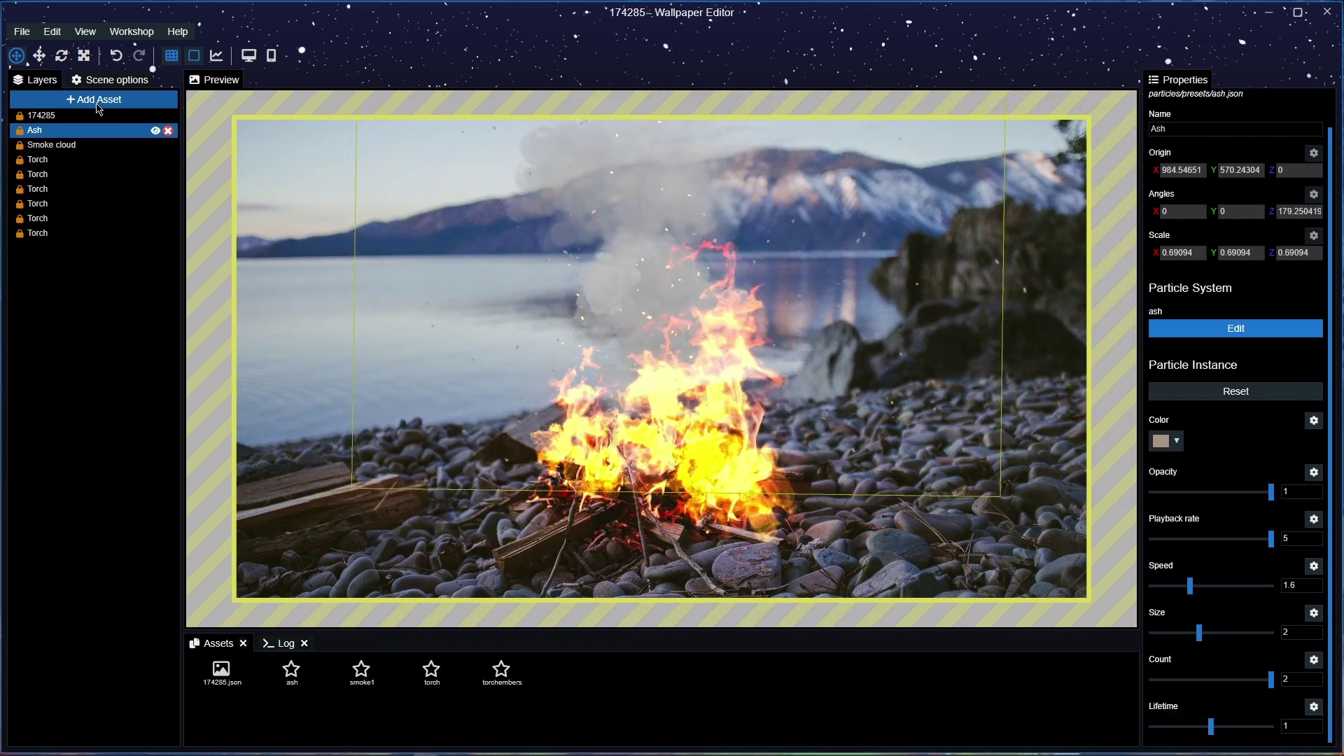
Add an Ember particle over the flames at about X 965, Y 371, rotated about 37.3° around Z at scale 0.61.
{"action": "left_click", "coordinate": [99, 105]}
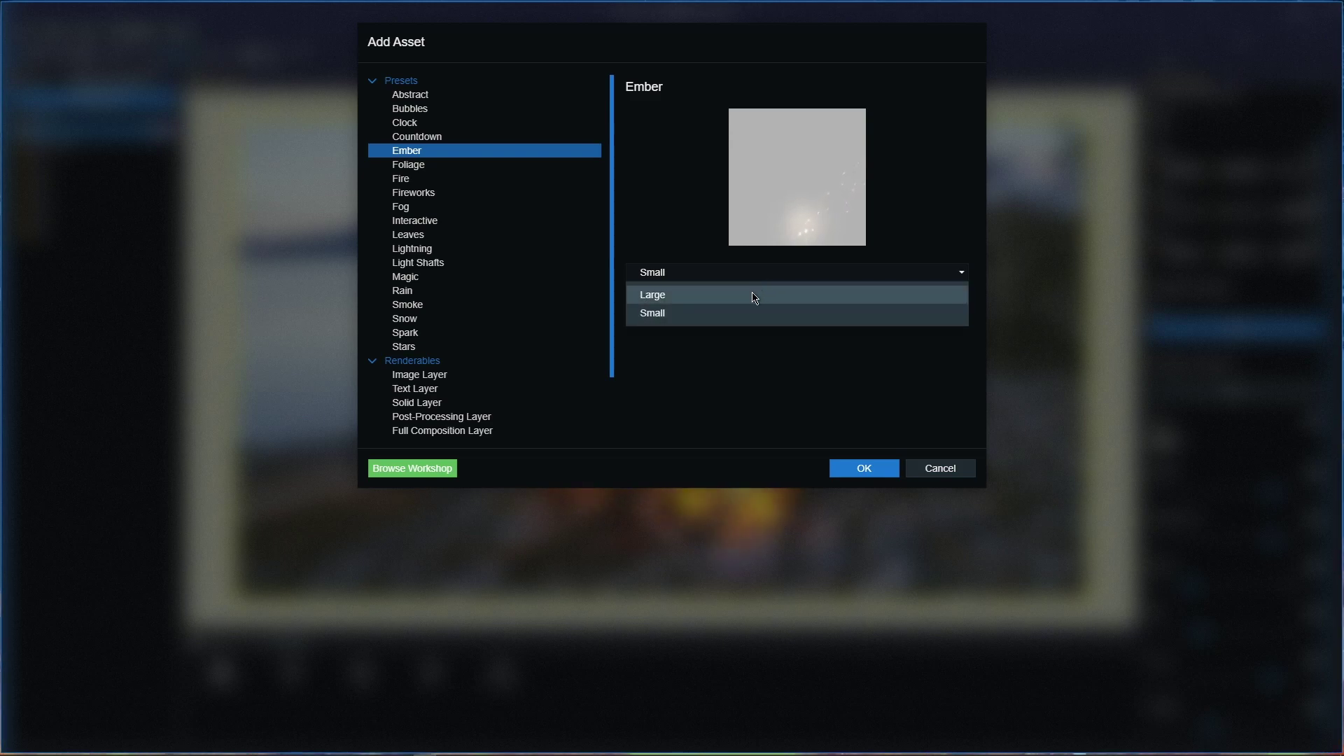
{"action": "left_click", "coordinate": [863, 468]}
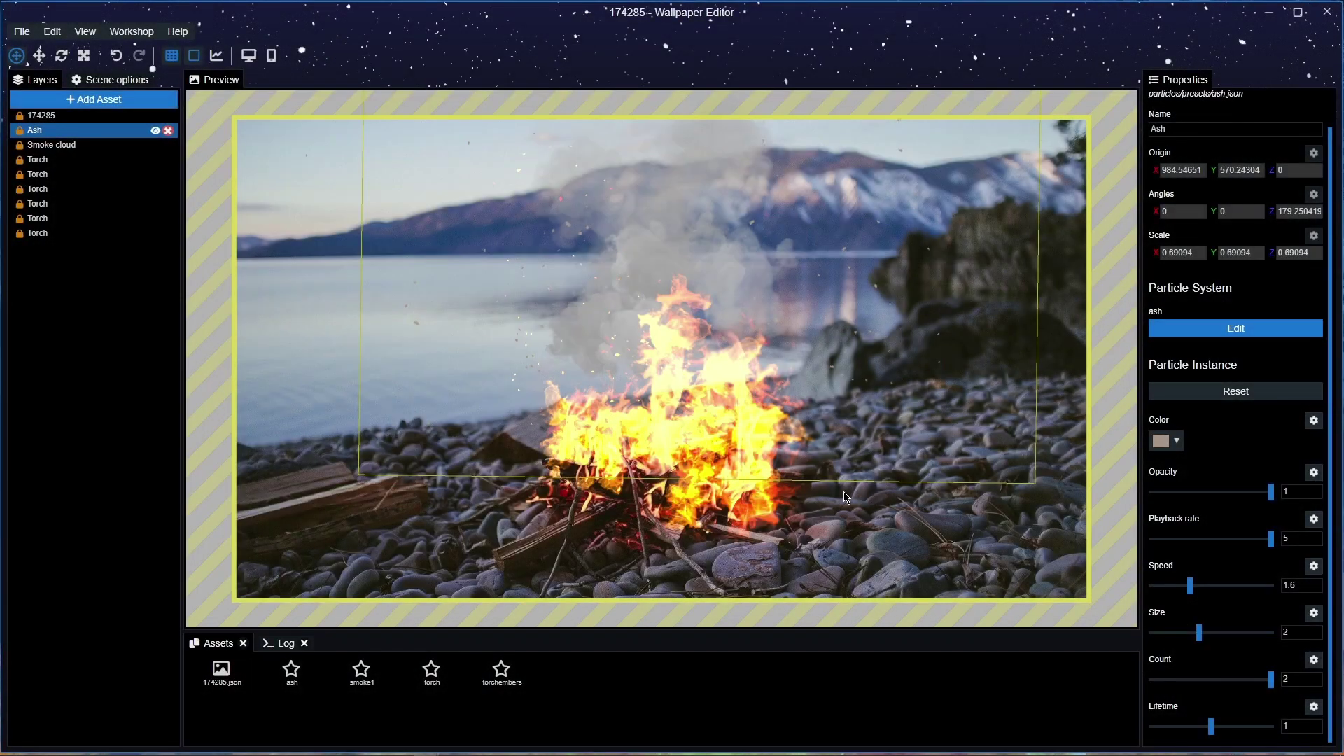
{"action": "left_click_drag", "start_coordinate": [677, 350], "coordinate": [649, 442]}
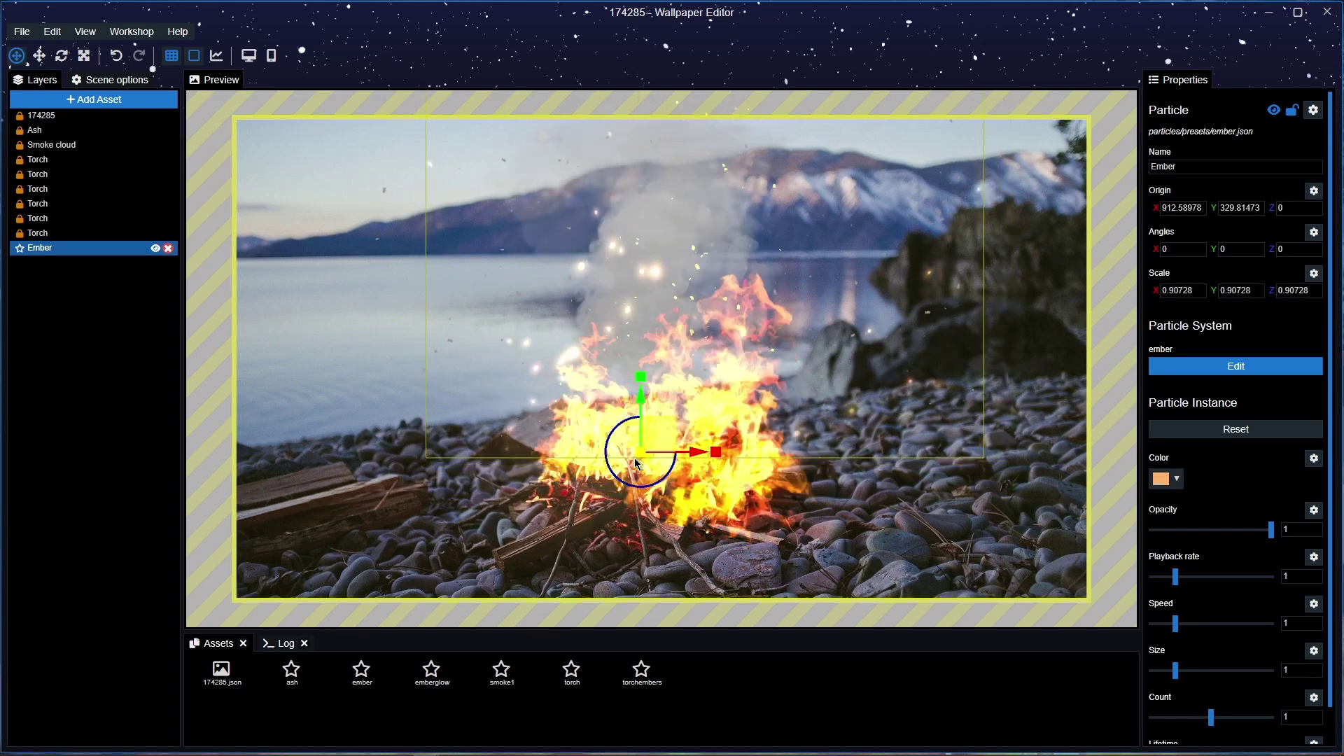
{"action": "left_click_drag", "start_coordinate": [639, 453], "coordinate": [614, 483]}
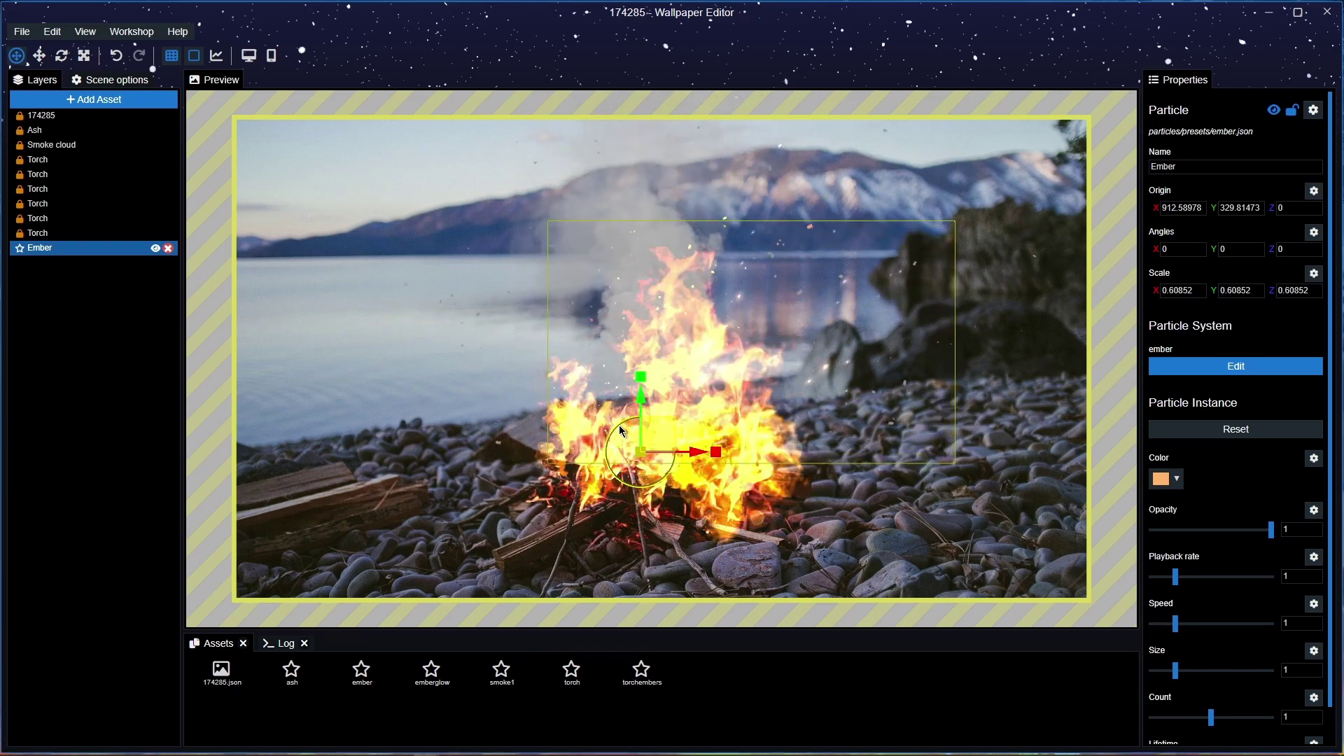
{"action": "left_click_drag", "start_coordinate": [619, 425], "coordinate": [598, 447]}
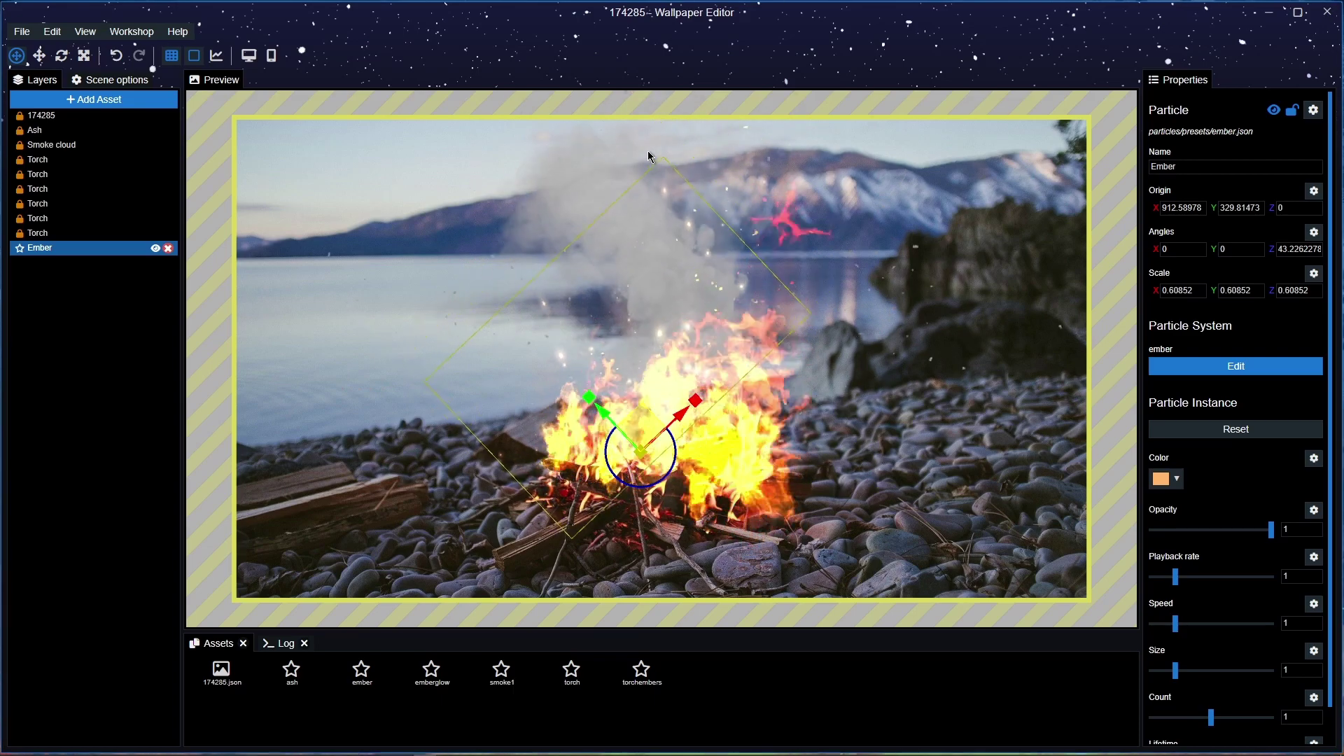
{"action": "left_click_drag", "start_coordinate": [672, 448], "coordinate": [668, 402]}
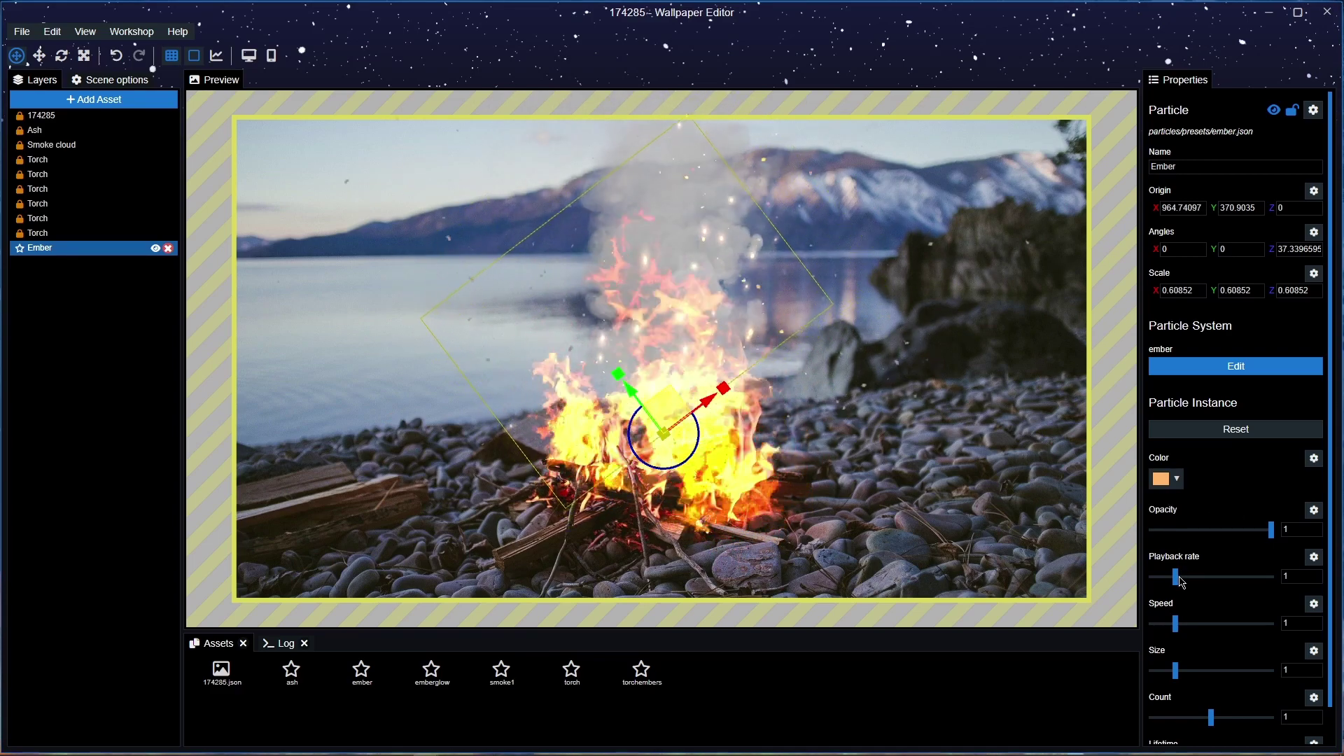
Set the Ember particle's playback rate to 5 and its color to orange #ff9f69.
{"action": "left_click_drag", "start_coordinate": [1178, 580], "coordinate": [1283, 581]}
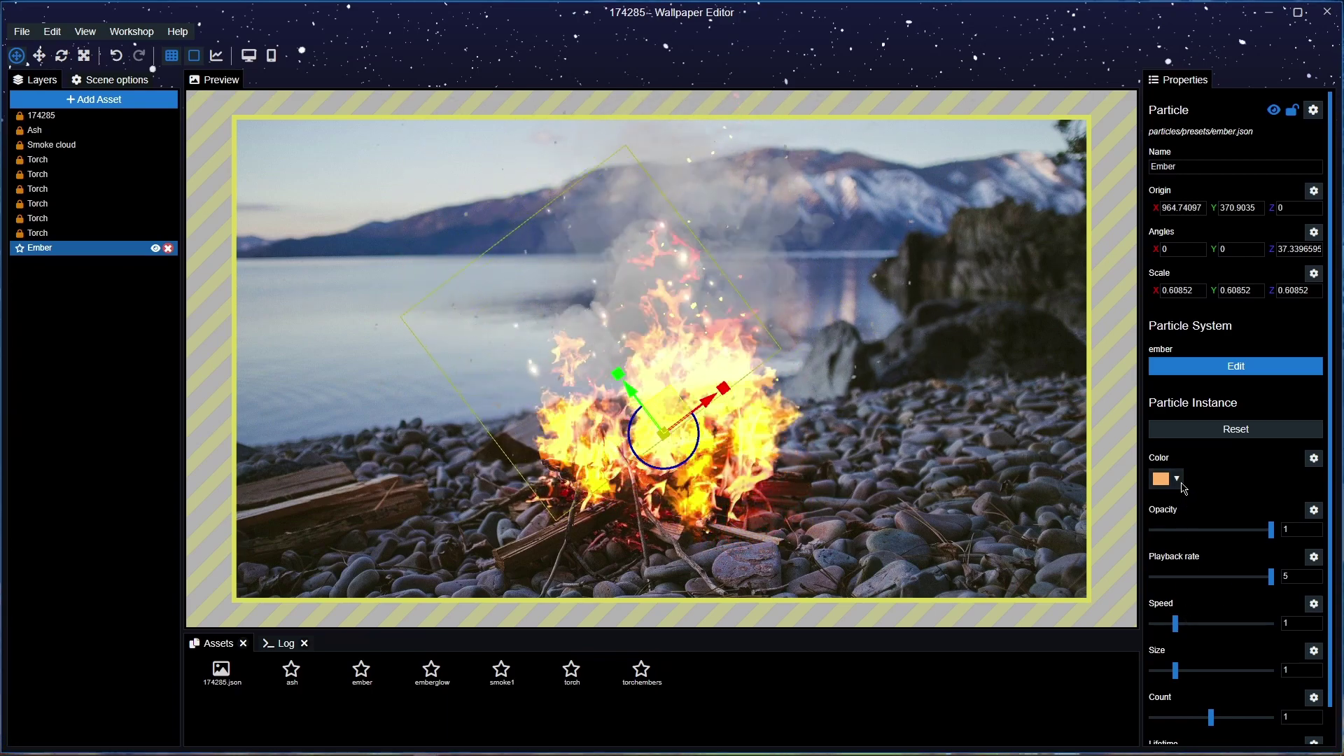
{"action": "left_click", "coordinate": [1181, 484]}
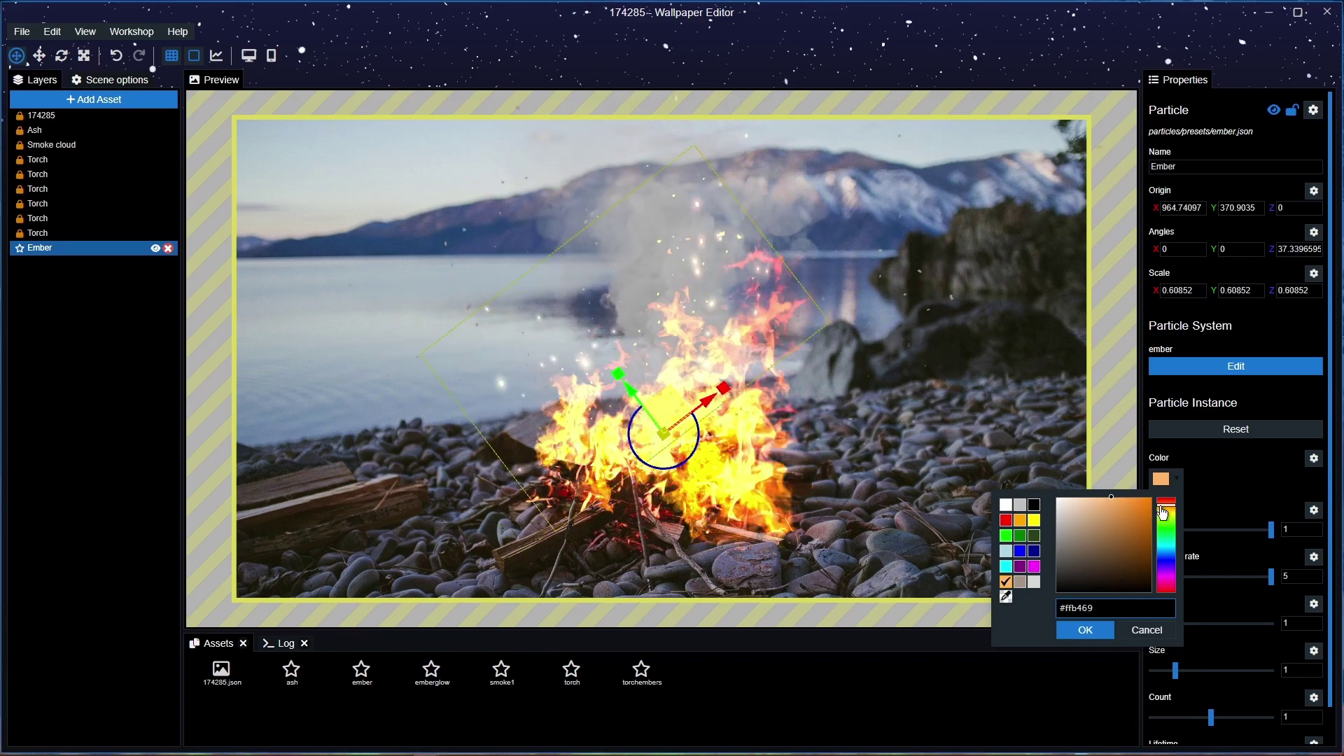
{"action": "left_click_drag", "start_coordinate": [1167, 505], "coordinate": [1167, 503]}
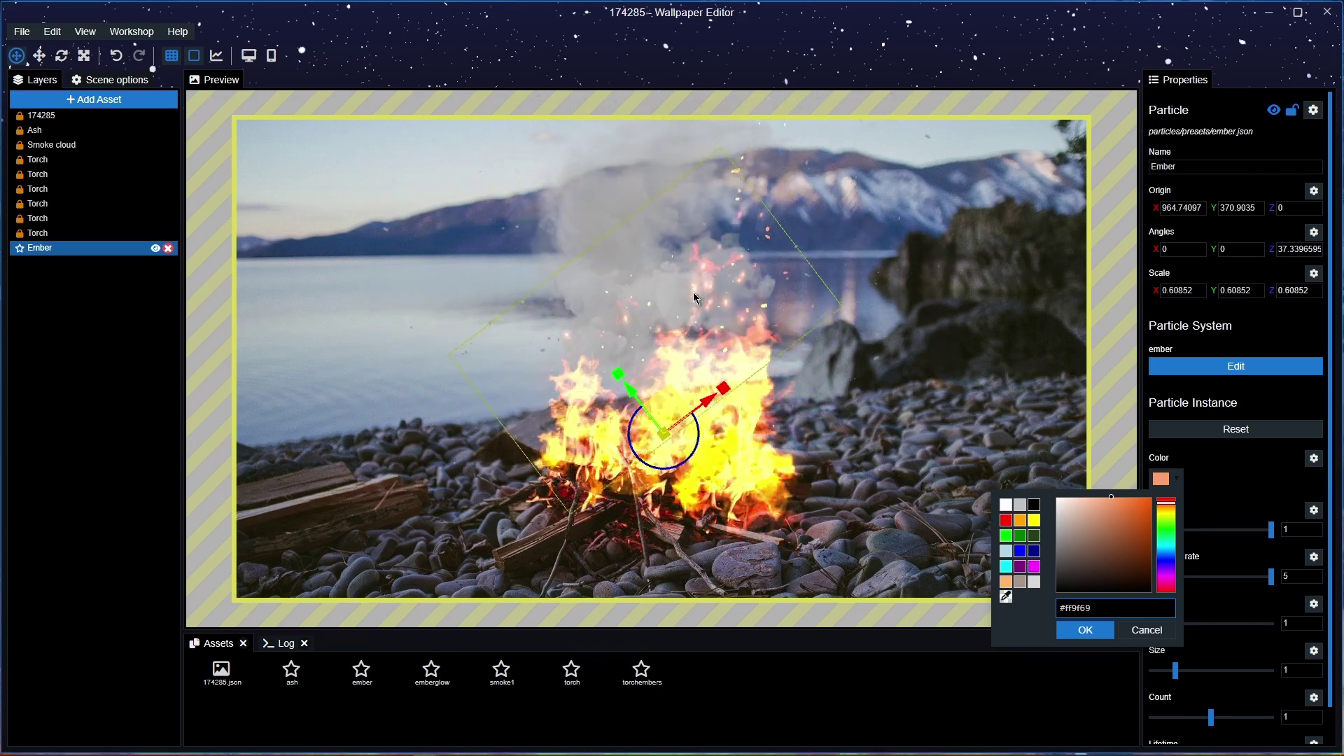
{"action": "left_click", "coordinate": [1085, 630]}
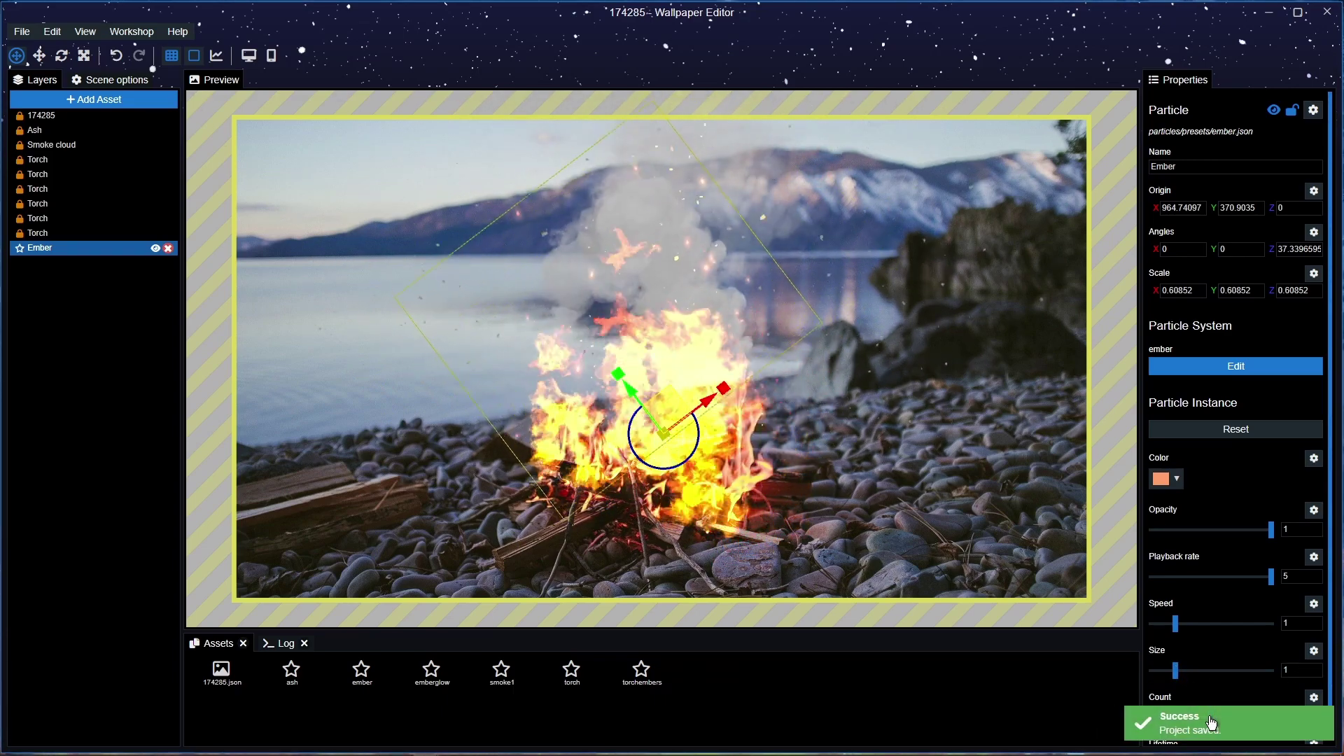
Set the Ember particle's count to 2, size to 0.8 and lifetime to 2, and save the project.
{"action": "left_click_drag", "start_coordinate": [1211, 717], "coordinate": [1275, 720]}
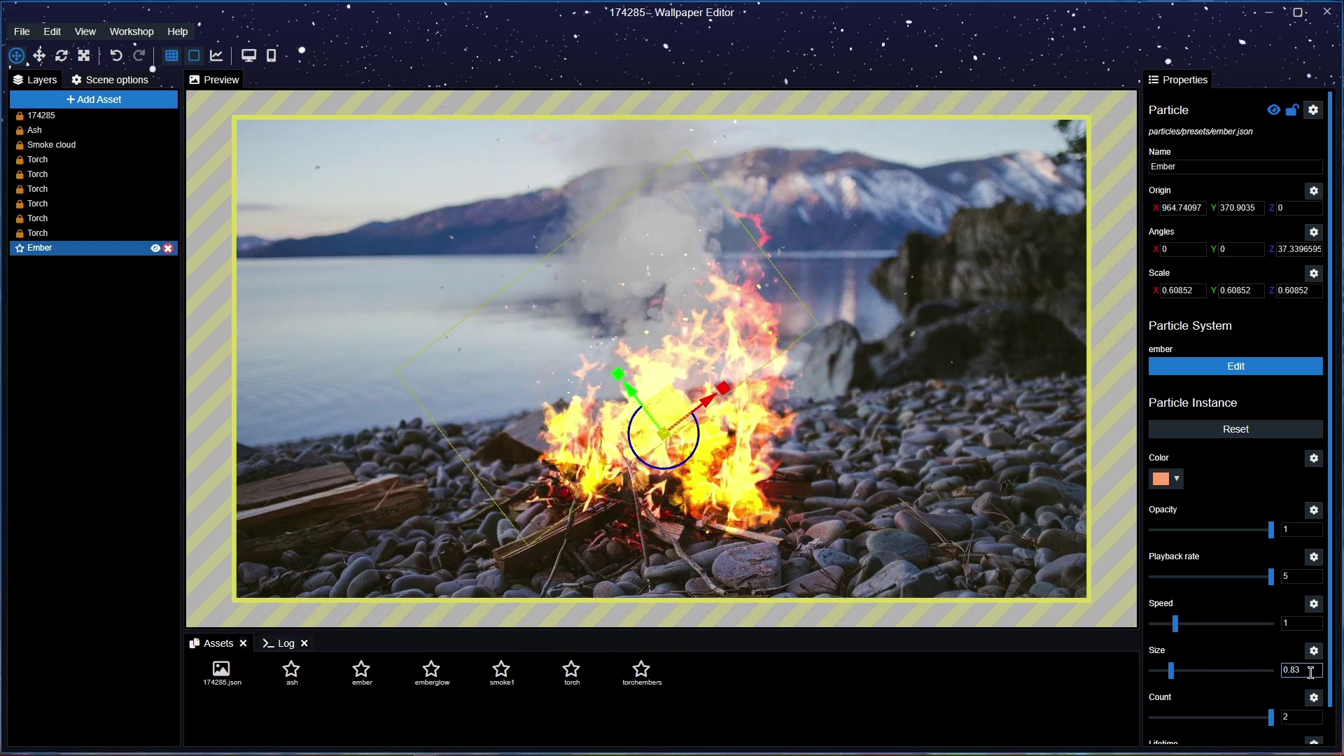
{"action": "key", "text": "BackSpace"}
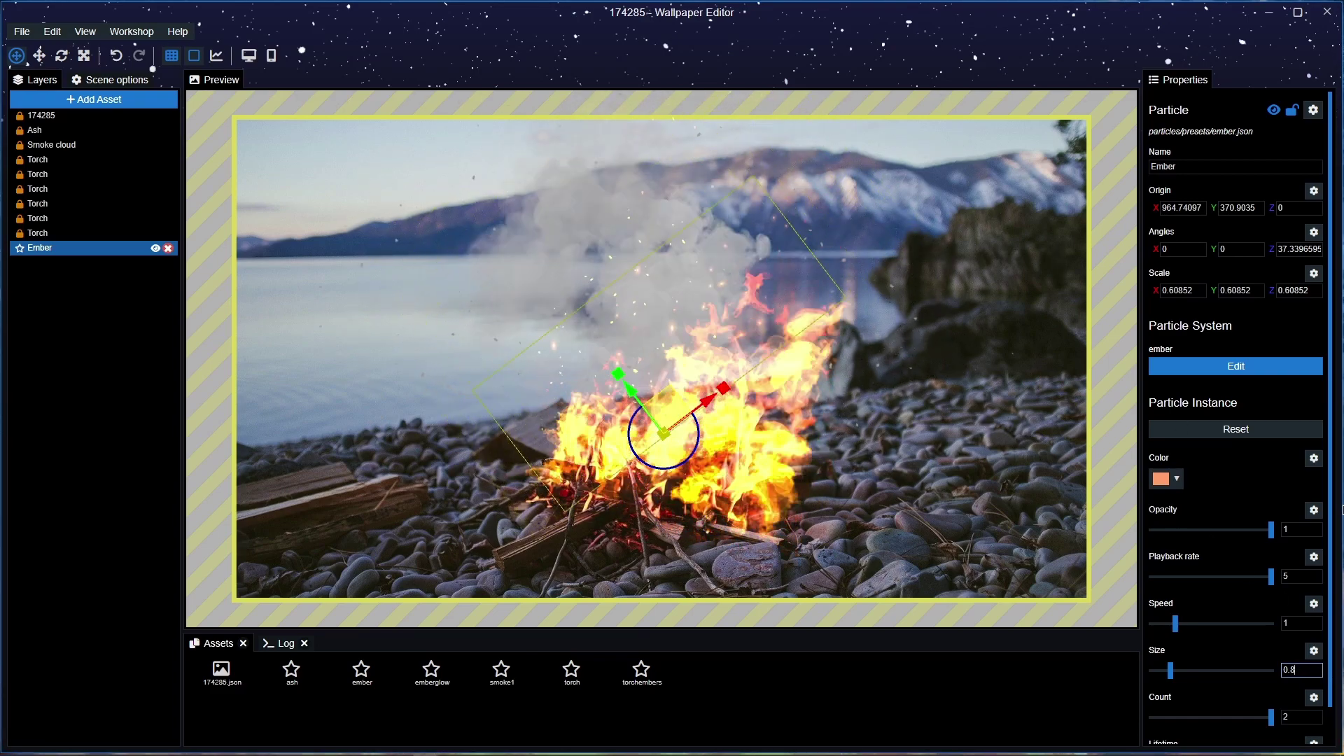
{"action": "scroll", "coordinate": [1224, 667], "scroll_direction": "down", "scroll_amount": 1}
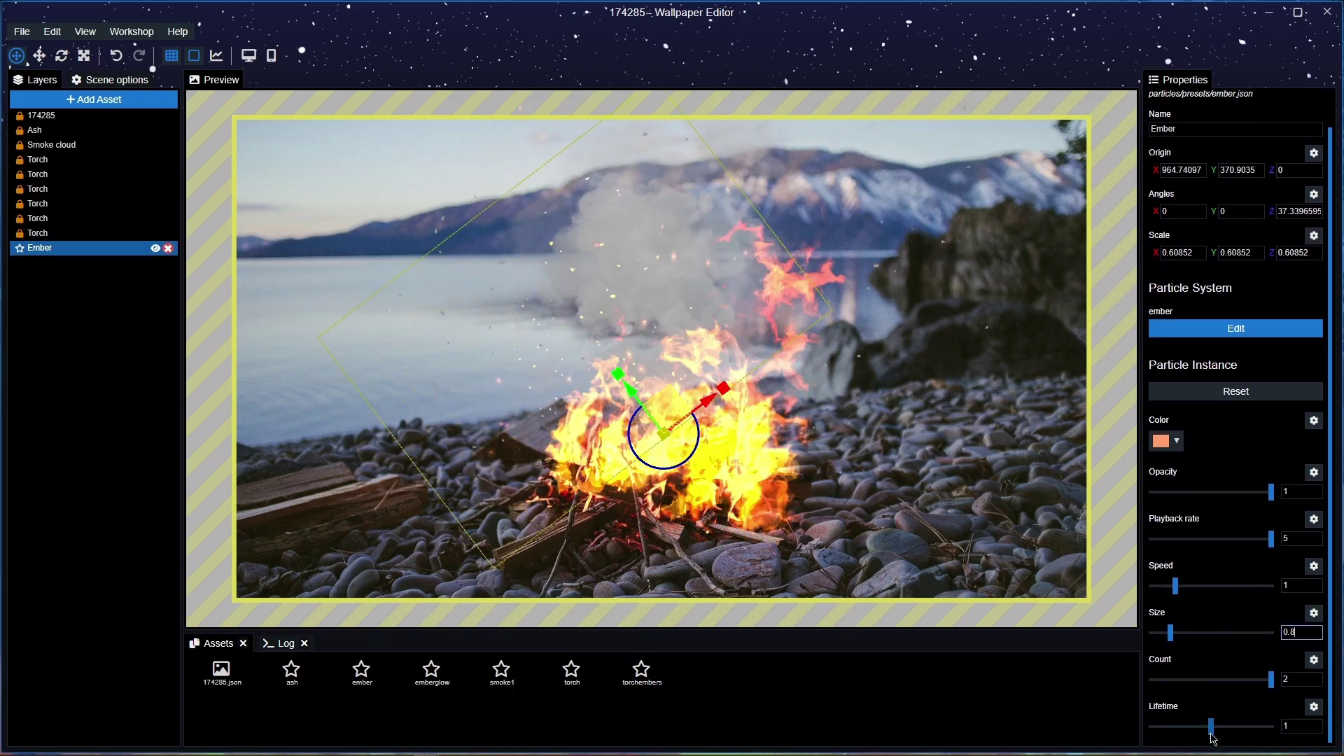
{"action": "left_click_drag", "start_coordinate": [1213, 735], "coordinate": [1285, 730]}
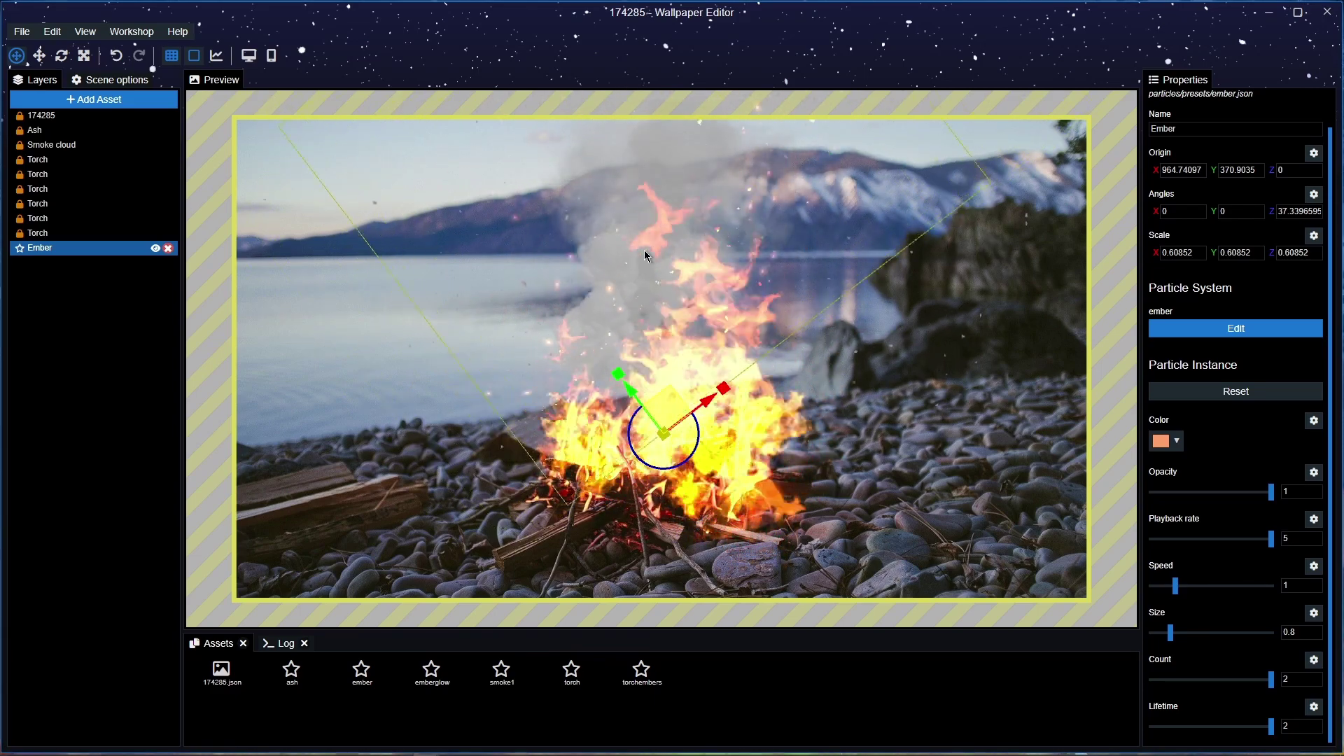
{"action": "scroll", "coordinate": [644, 249], "scroll_direction": "down", "scroll_amount": 2}
{"action": "scroll", "coordinate": [644, 251], "scroll_direction": "up", "scroll_amount": 2}
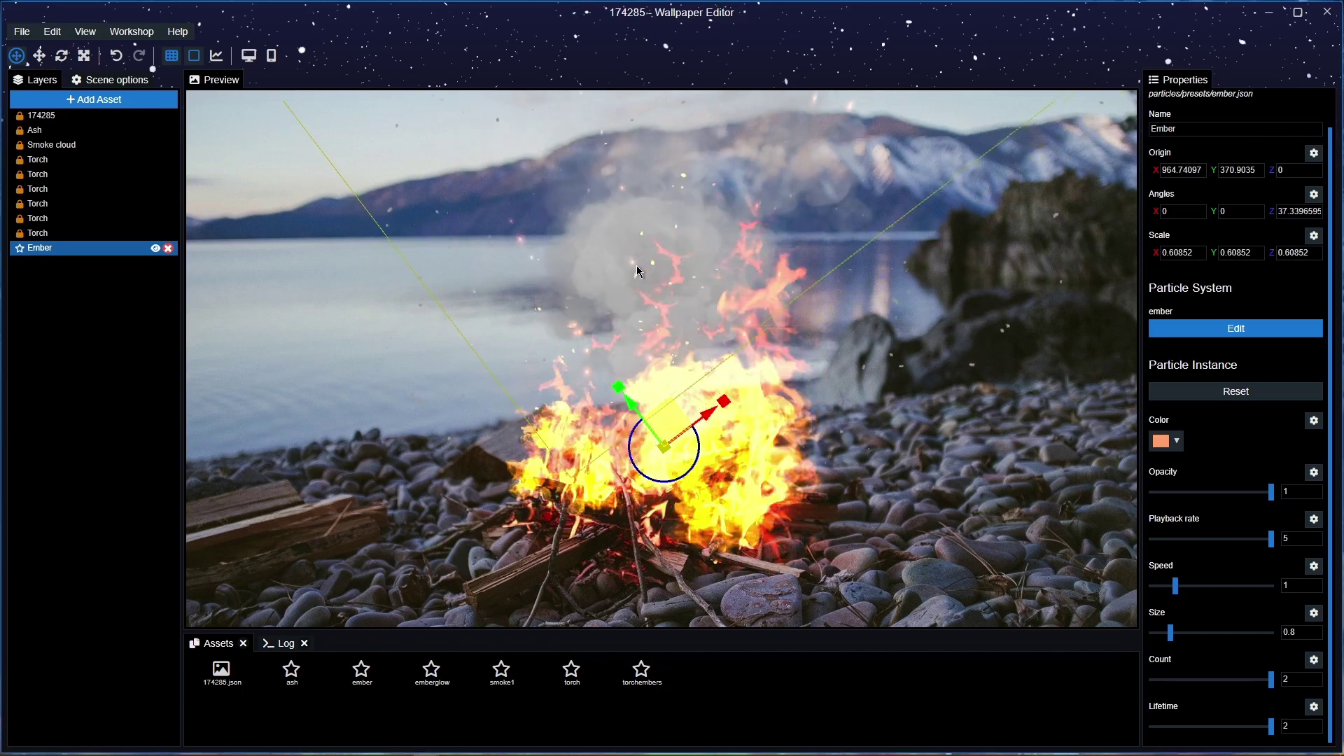
{"action": "key", "text": "ctrl+s"}
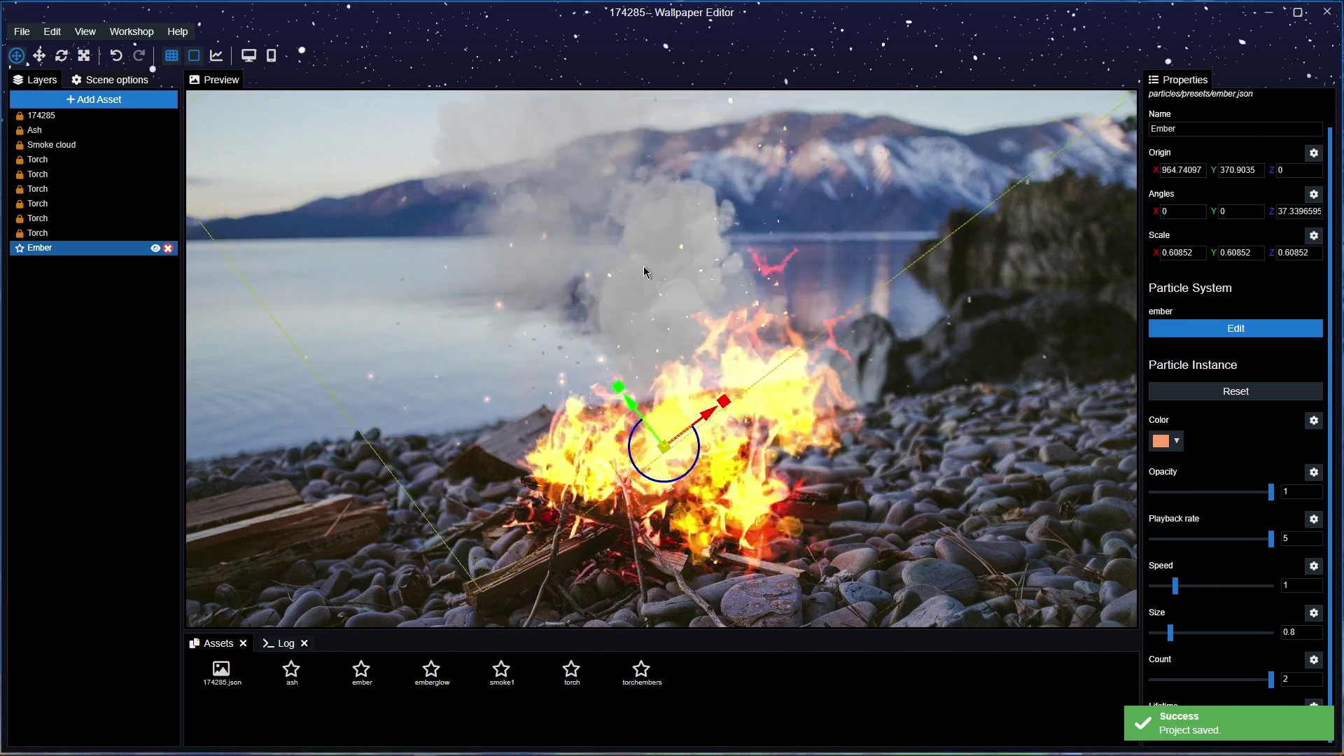
Lock the Ember layer and save the project.
{"action": "left_click", "coordinate": [19, 248]}
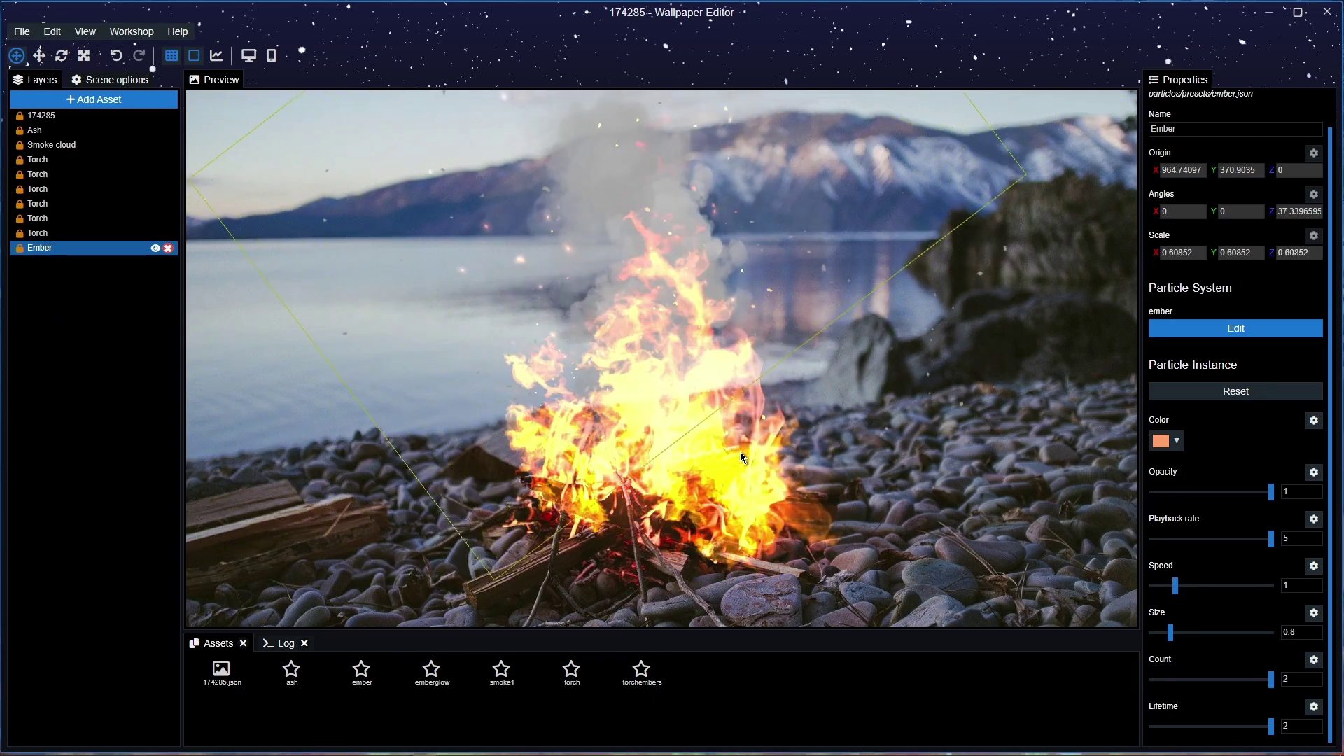
{"action": "scroll", "coordinate": [719, 459], "scroll_direction": "down", "scroll_amount": 1}
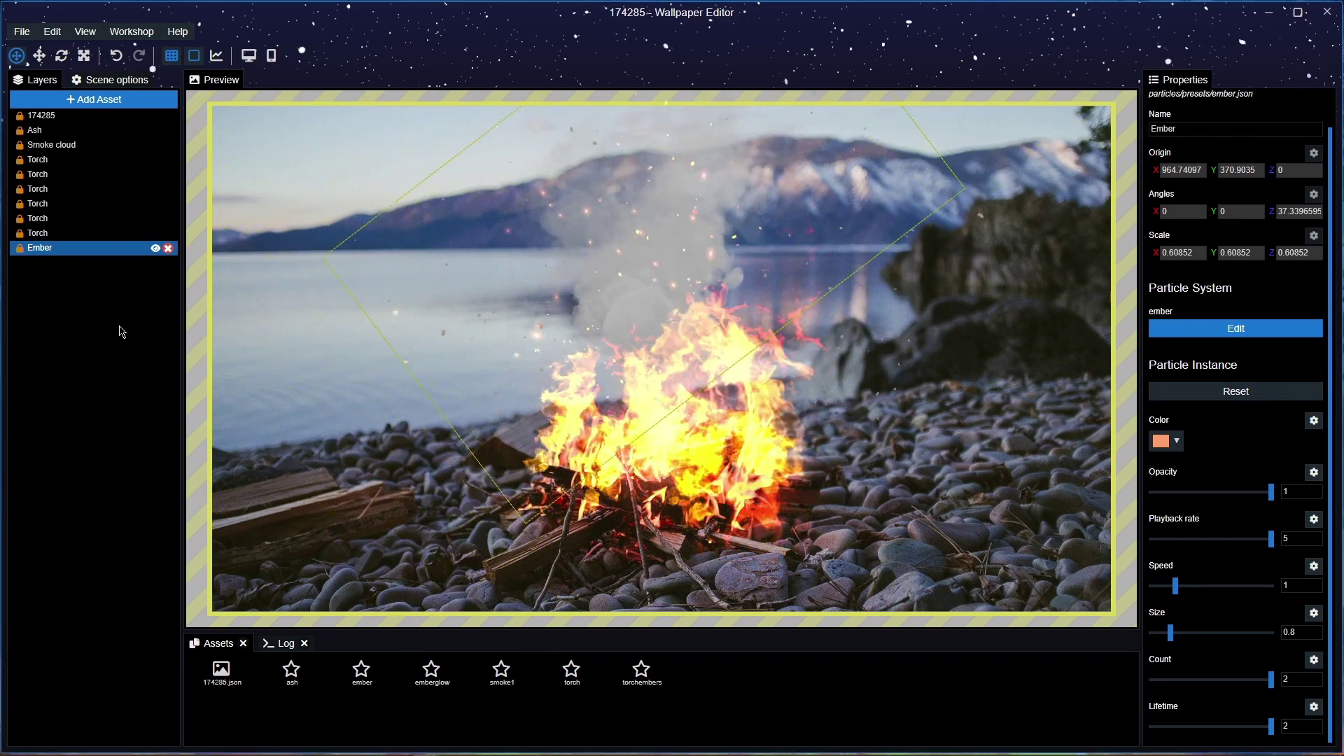
{"action": "key", "text": "ctrl+s"}
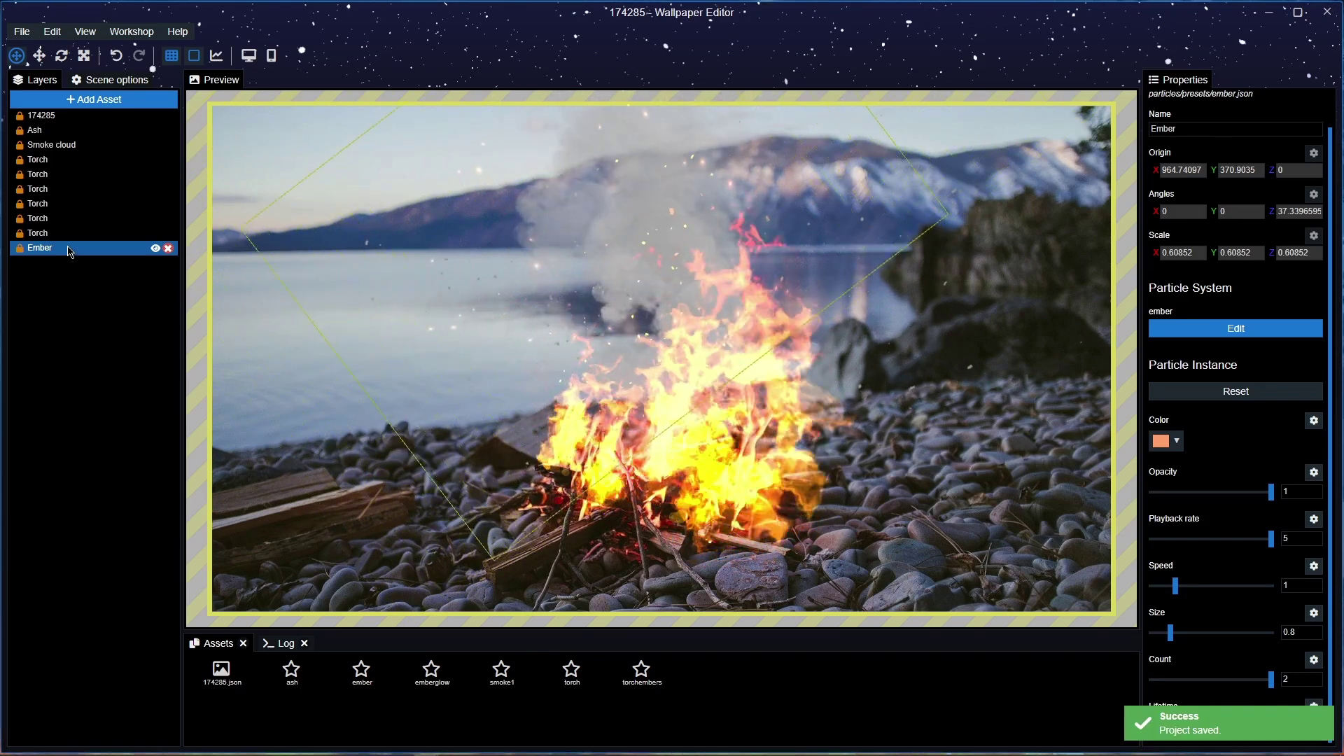
Try the Ember layer above the Torch layers, return it to the end of the layer list and save the project.
{"action": "left_click_drag", "start_coordinate": [70, 251], "coordinate": [77, 158]}
{"action": "left_click", "coordinate": [75, 158]}
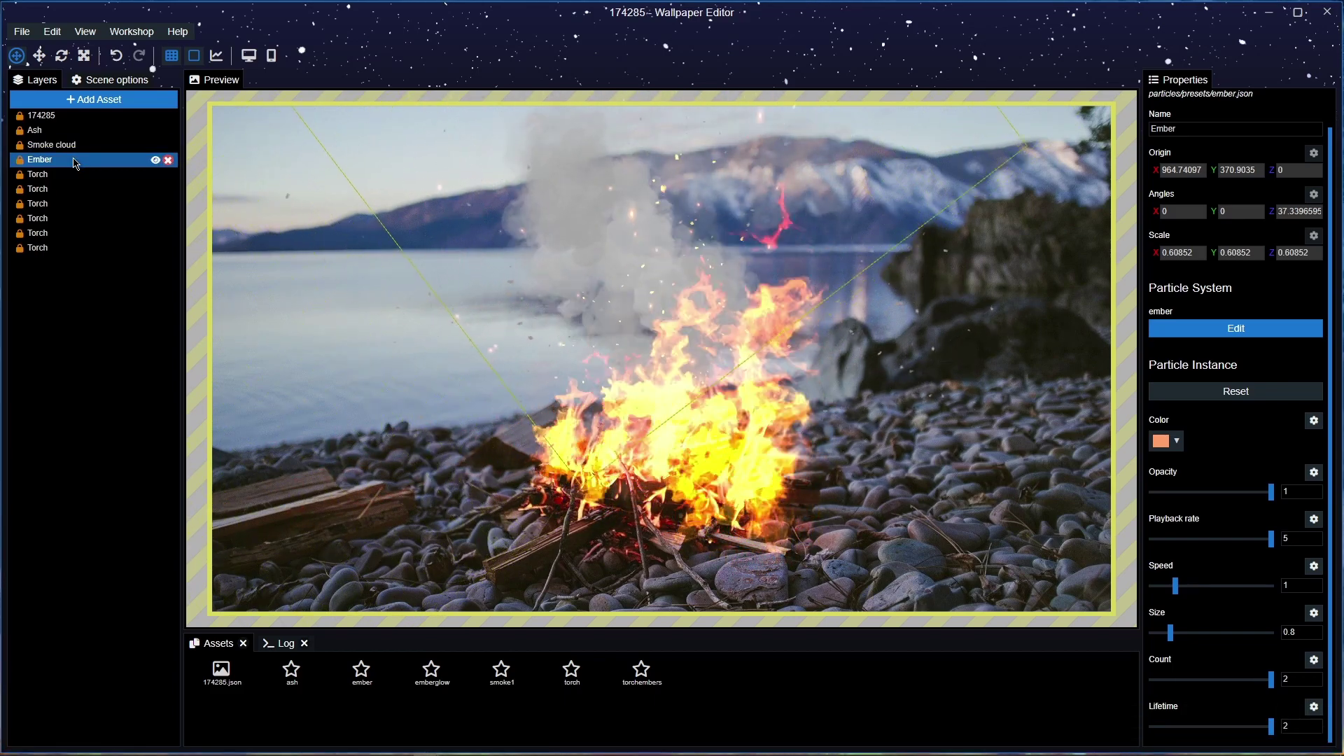
{"action": "left_click_drag", "start_coordinate": [74, 160], "coordinate": [73, 260]}
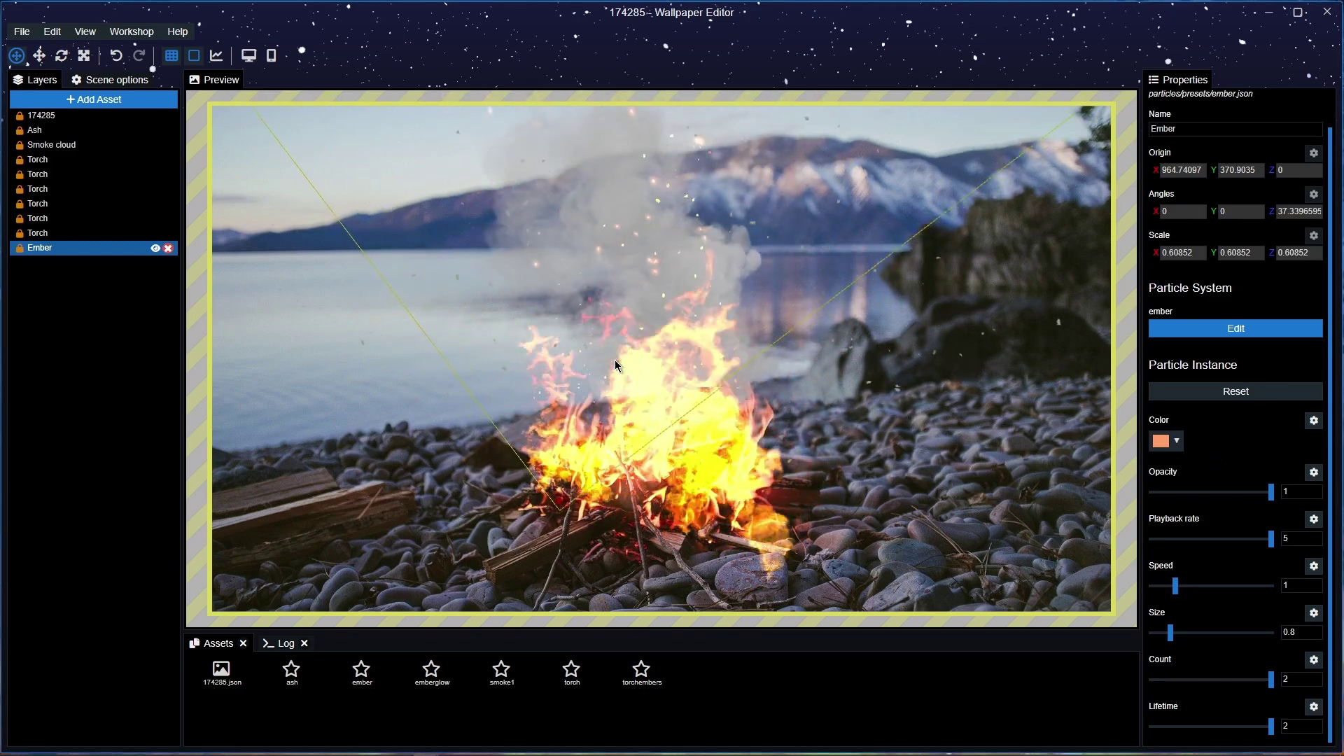
{"action": "key", "text": "ctrl+s"}
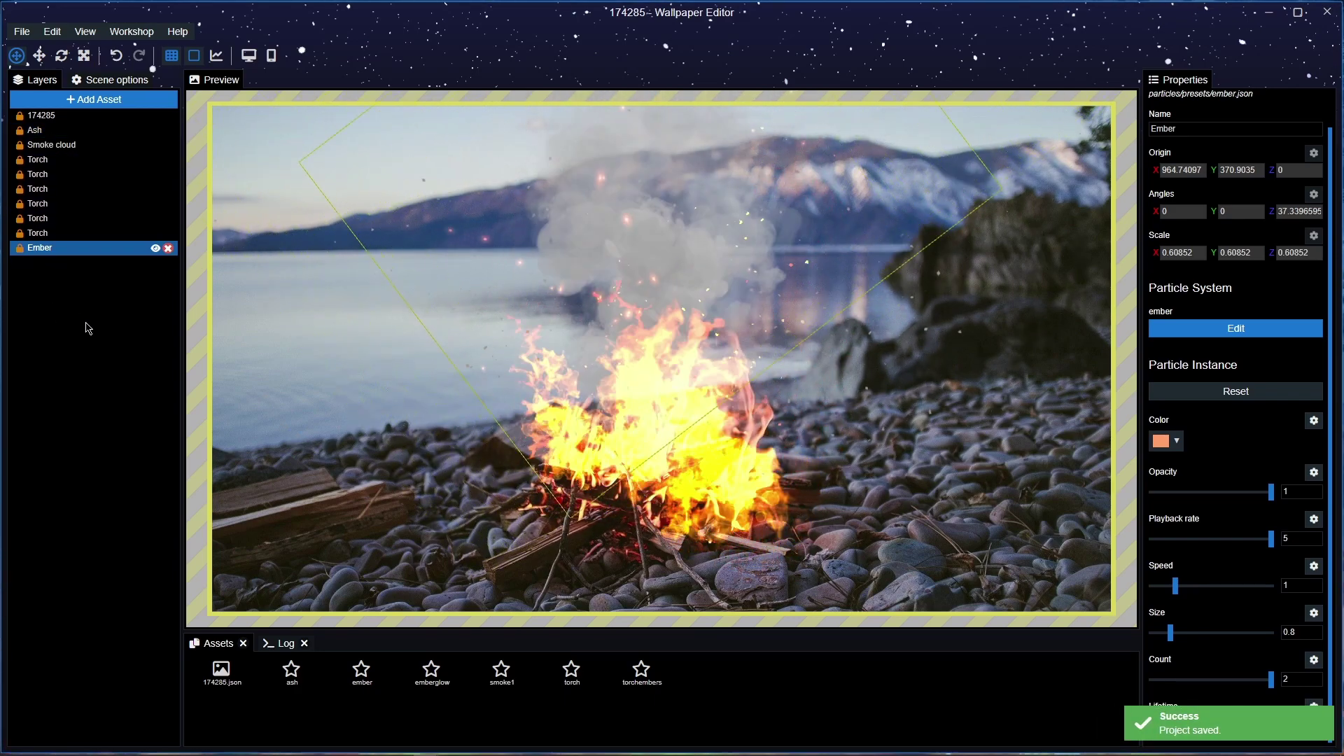
{"action": "left_click", "coordinate": [80, 237], "text": "ctrl"}
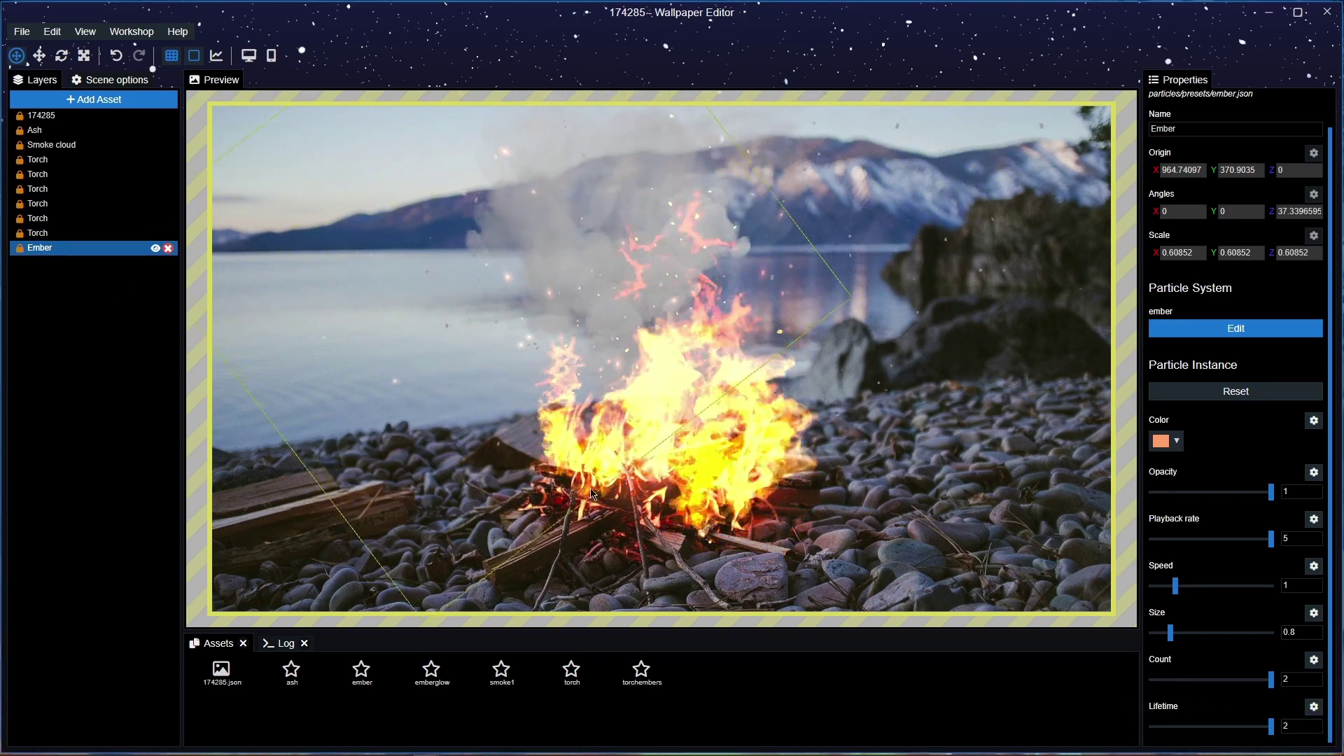
{"action": "left_click", "coordinate": [92, 99]}
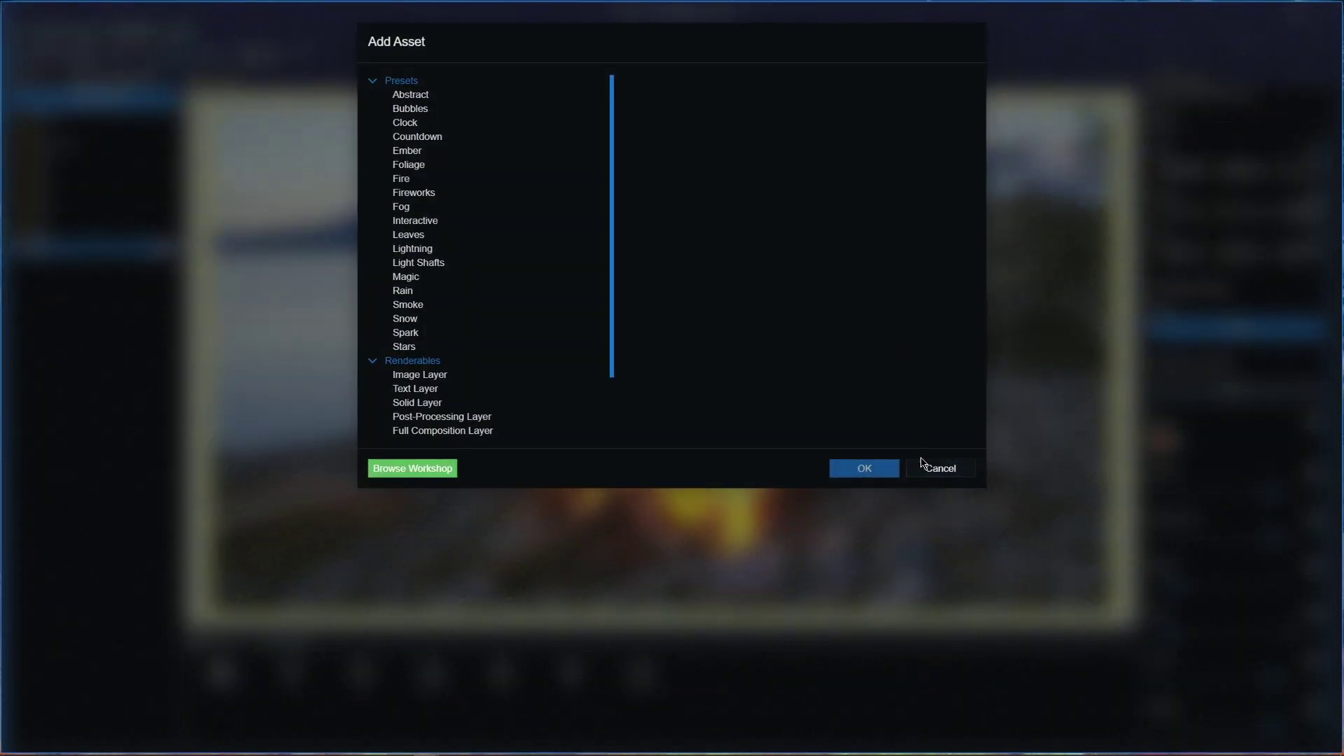
{"action": "left_click", "coordinate": [929, 466]}
Add a Water Ripple effect to the 174285 image layer.
{"action": "left_click", "coordinate": [90, 120]}
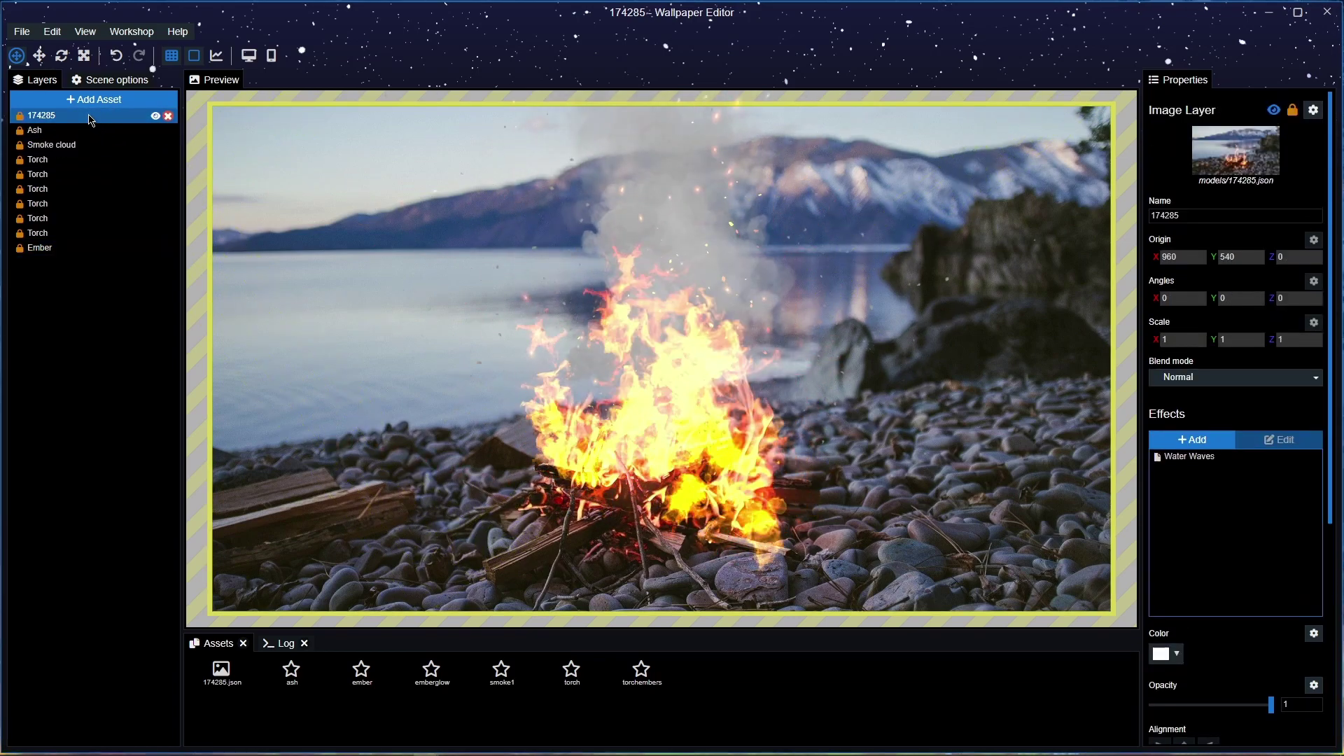
{"action": "left_click", "coordinate": [1200, 440]}
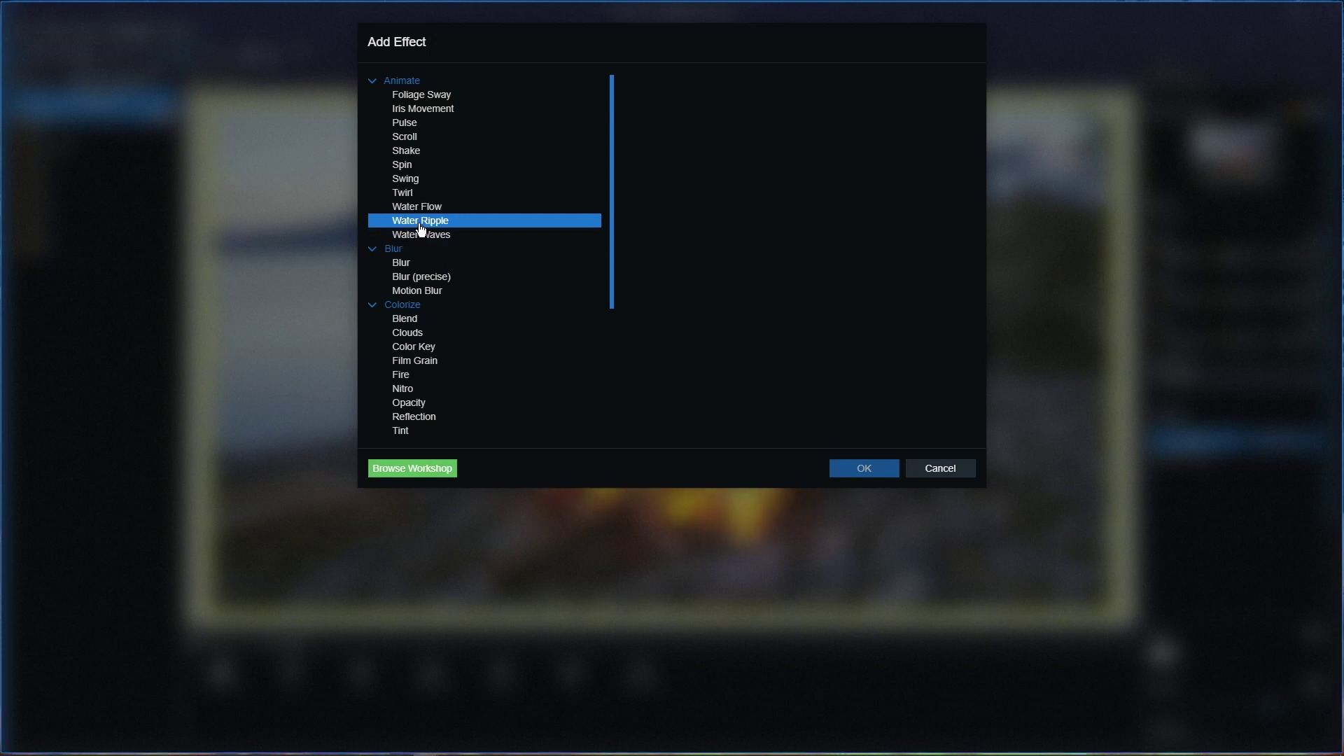
{"action": "left_click", "coordinate": [847, 467]}
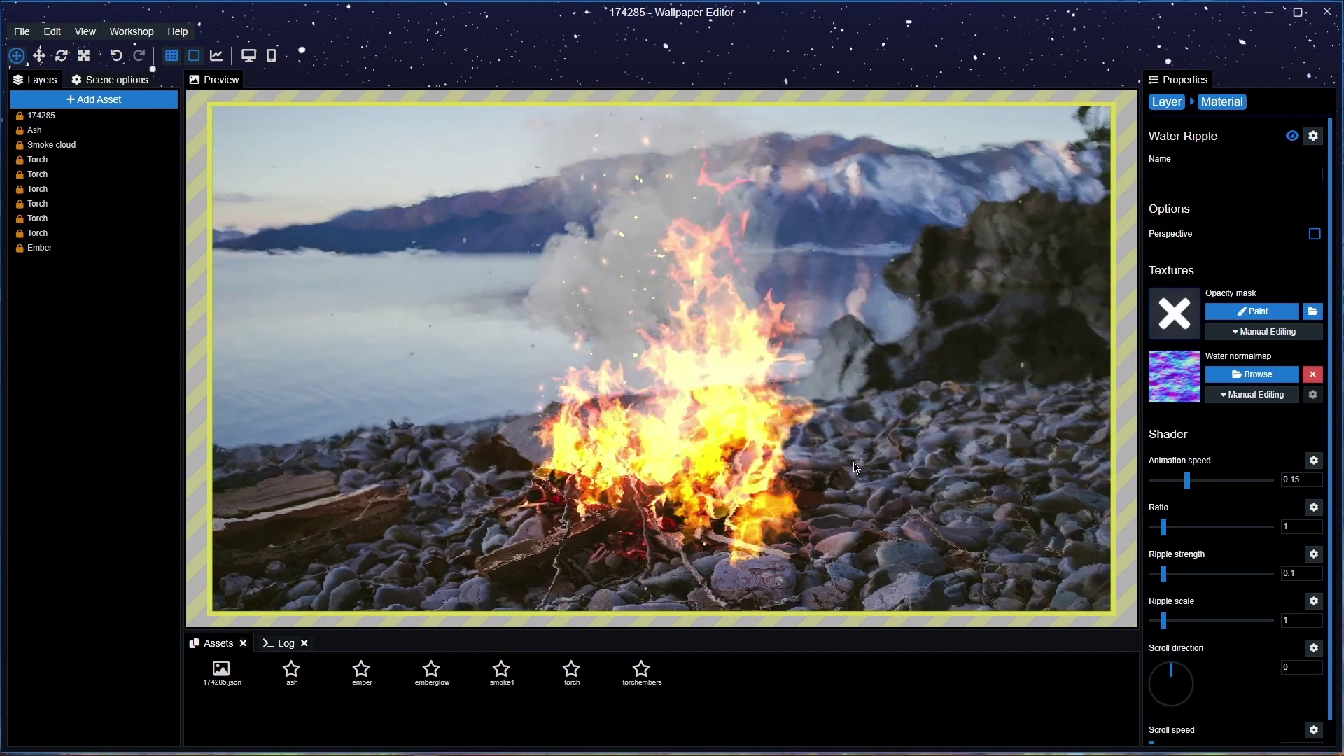
Paint the Water Ripple opacity mask over the campfire and smoke with amount 255 and brush size 87, and set Animation speed to 0.5.
{"action": "left_click", "coordinate": [1253, 313]}
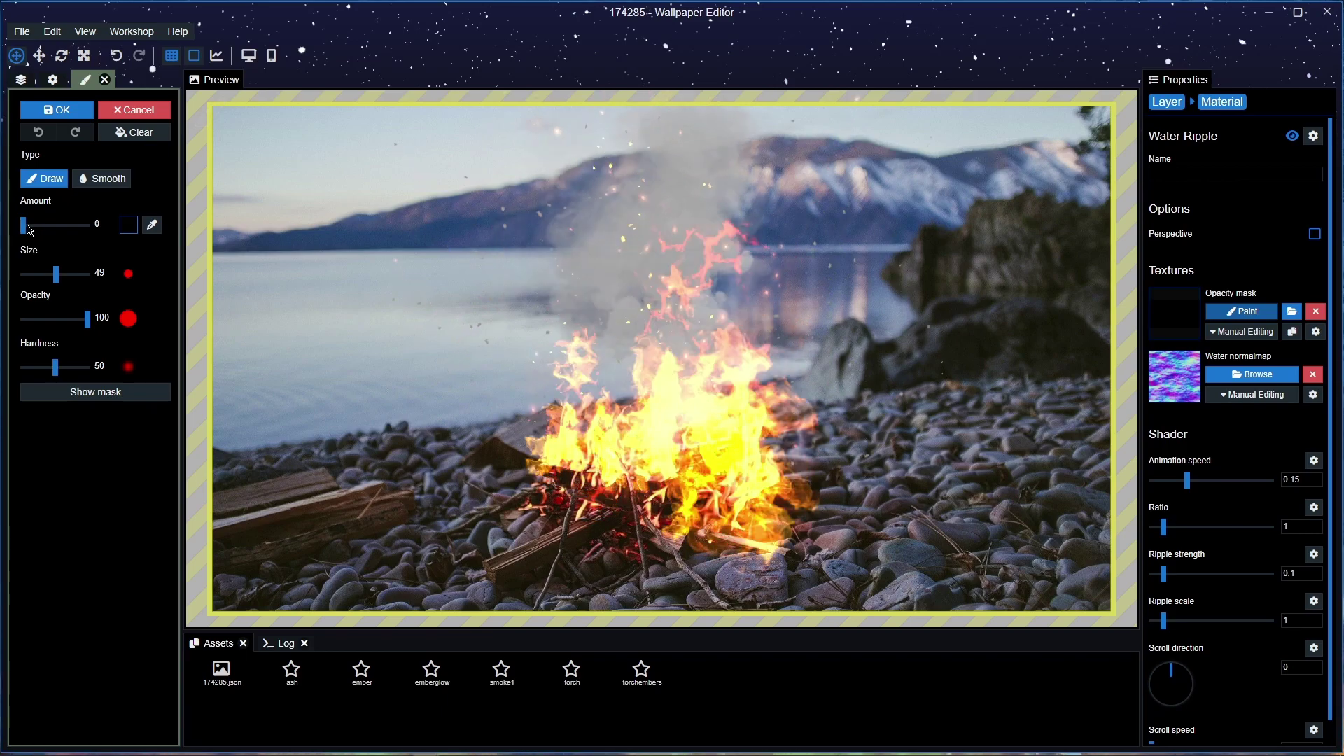
{"action": "left_click_drag", "start_coordinate": [24, 226], "coordinate": [89, 225]}
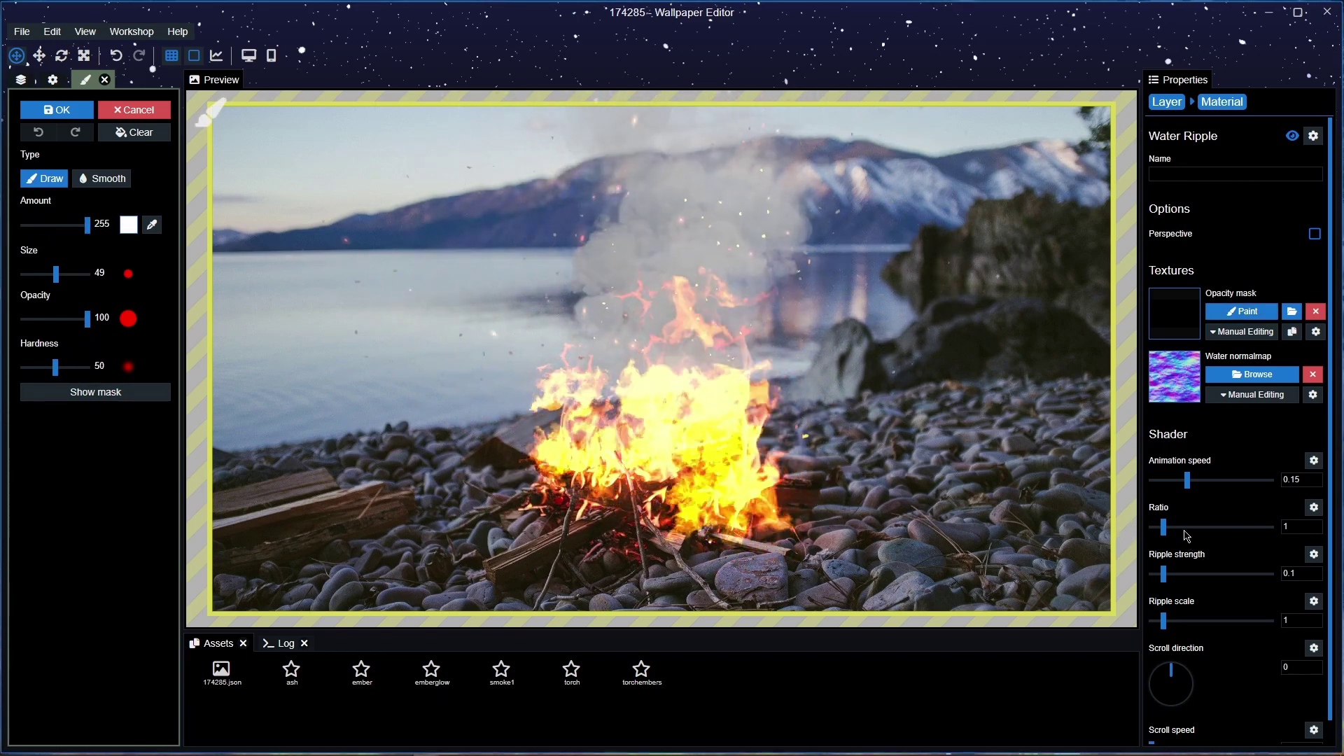
{"action": "left_click_drag", "start_coordinate": [1188, 481], "coordinate": [1273, 481]}
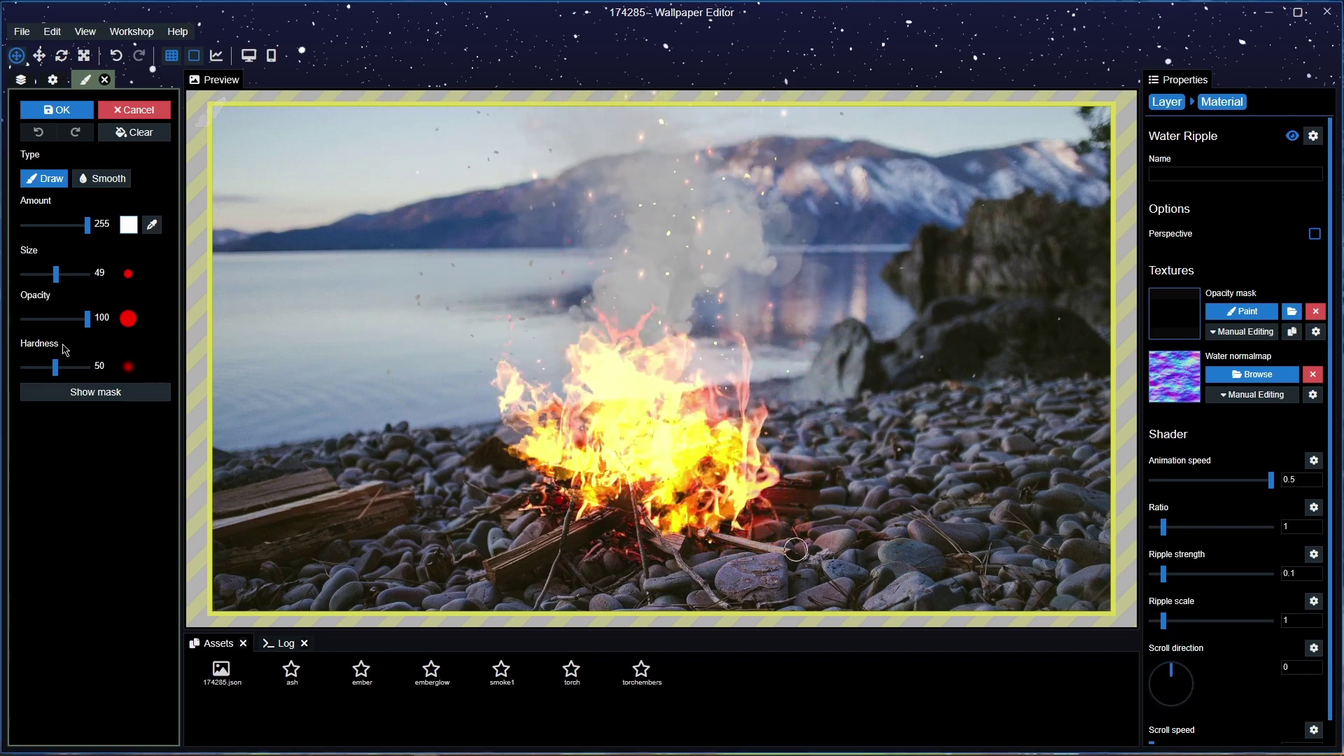
{"action": "left_click_drag", "start_coordinate": [56, 273], "coordinate": [61, 273]}
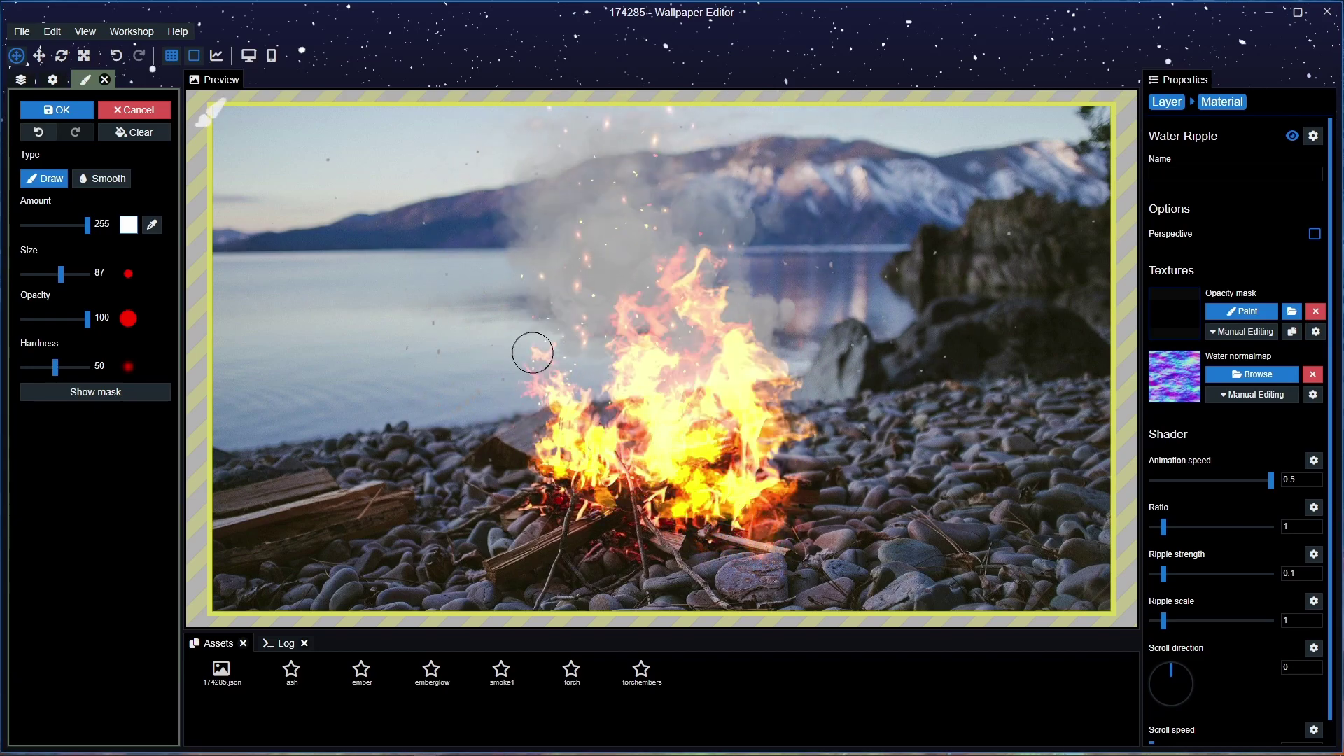
Set the Water Ripple's Ripple strength to 0.06 and save the project.
{"action": "key", "text": "ctrl+s"}
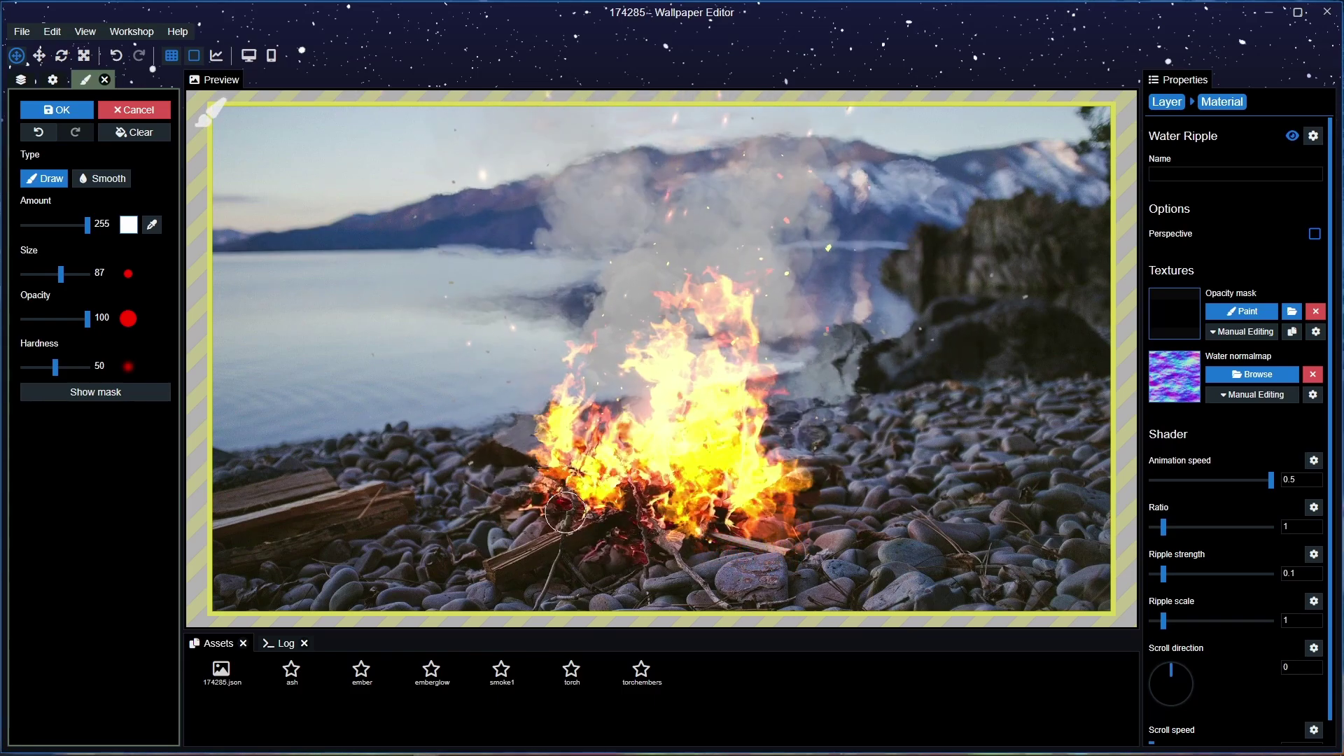
{"action": "scroll", "coordinate": [1230, 709], "scroll_direction": "down", "scroll_amount": 1}
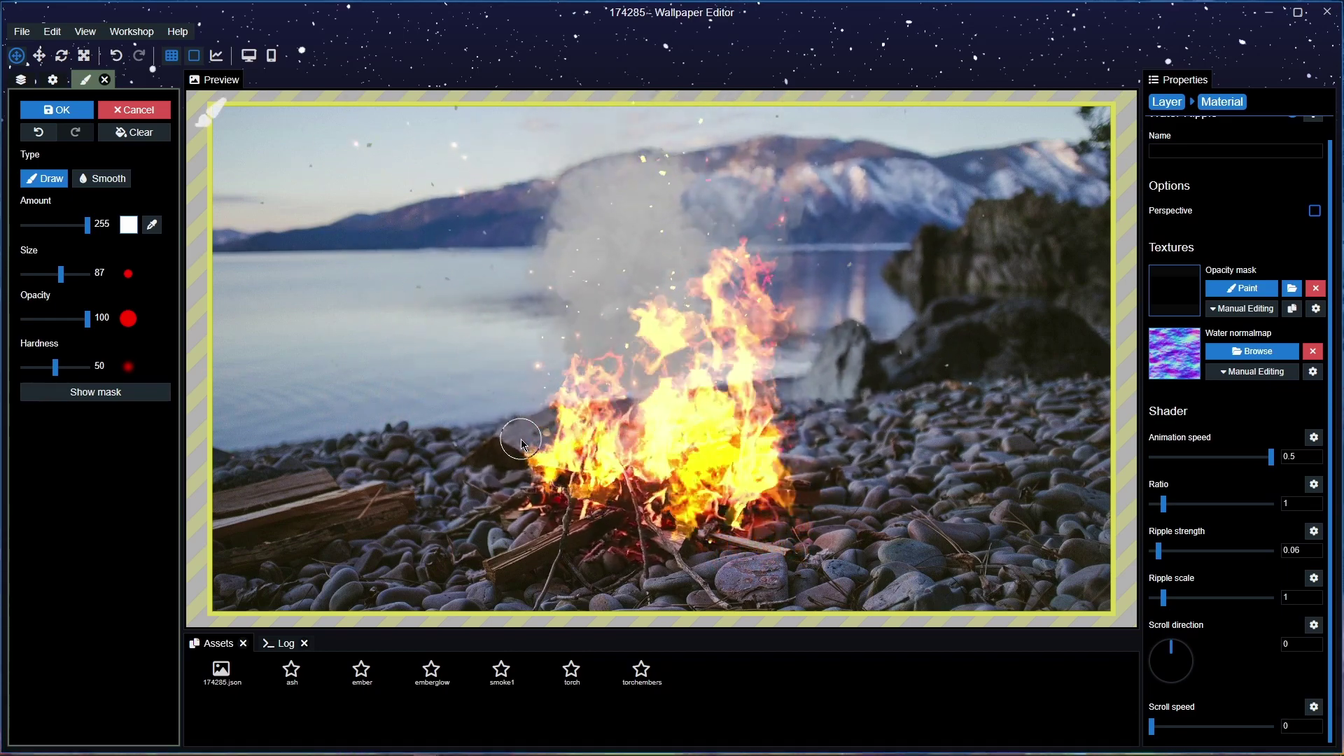
{"action": "key", "text": "ctrl+s"}
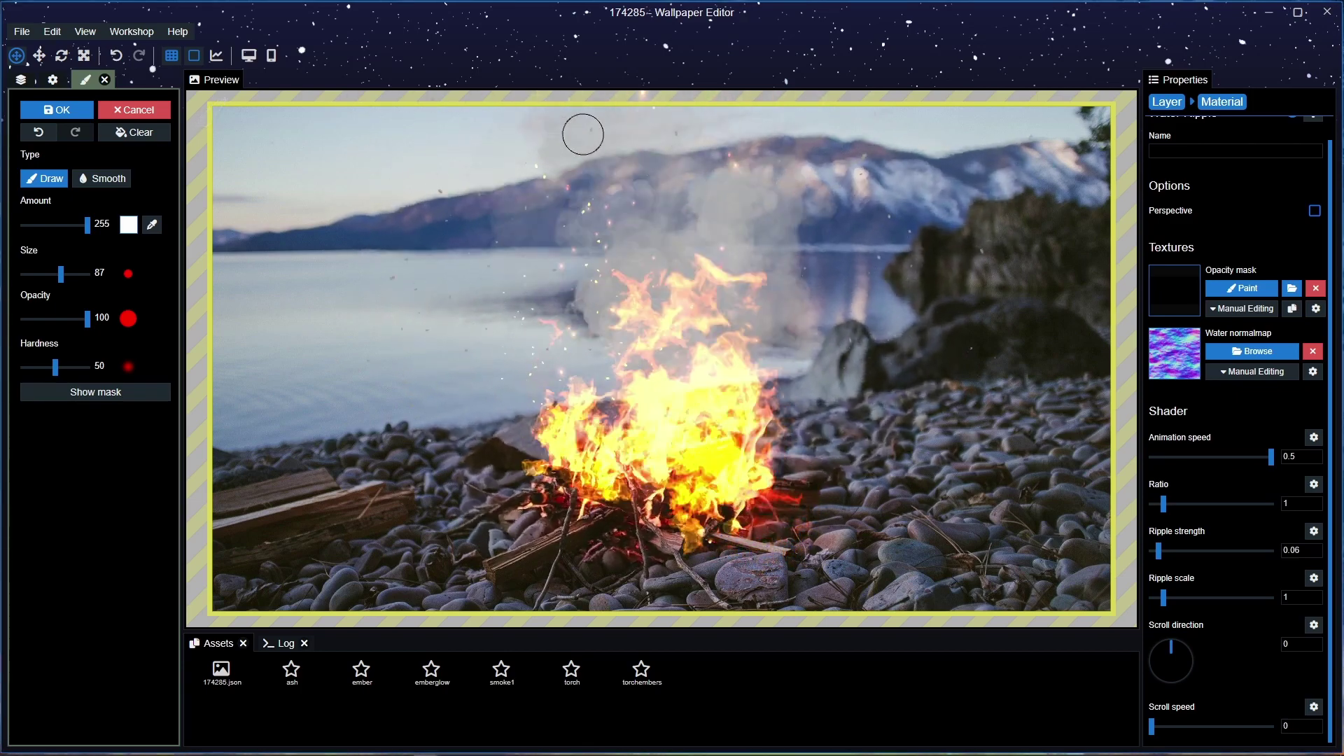
Check the painted area with the mask overlay, hide the overlay, accept the opacity mask and save the project.
{"action": "left_click", "coordinate": [102, 393]}
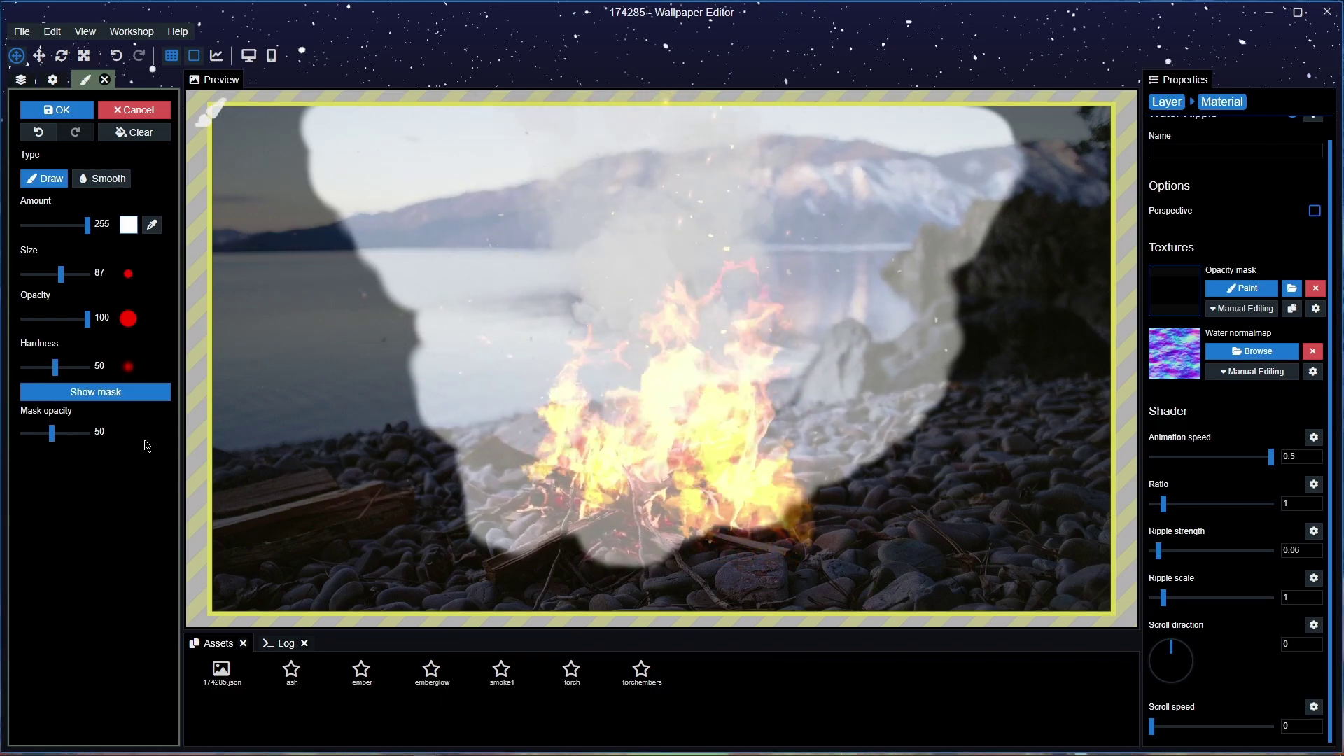
{"action": "left_click", "coordinate": [151, 396]}
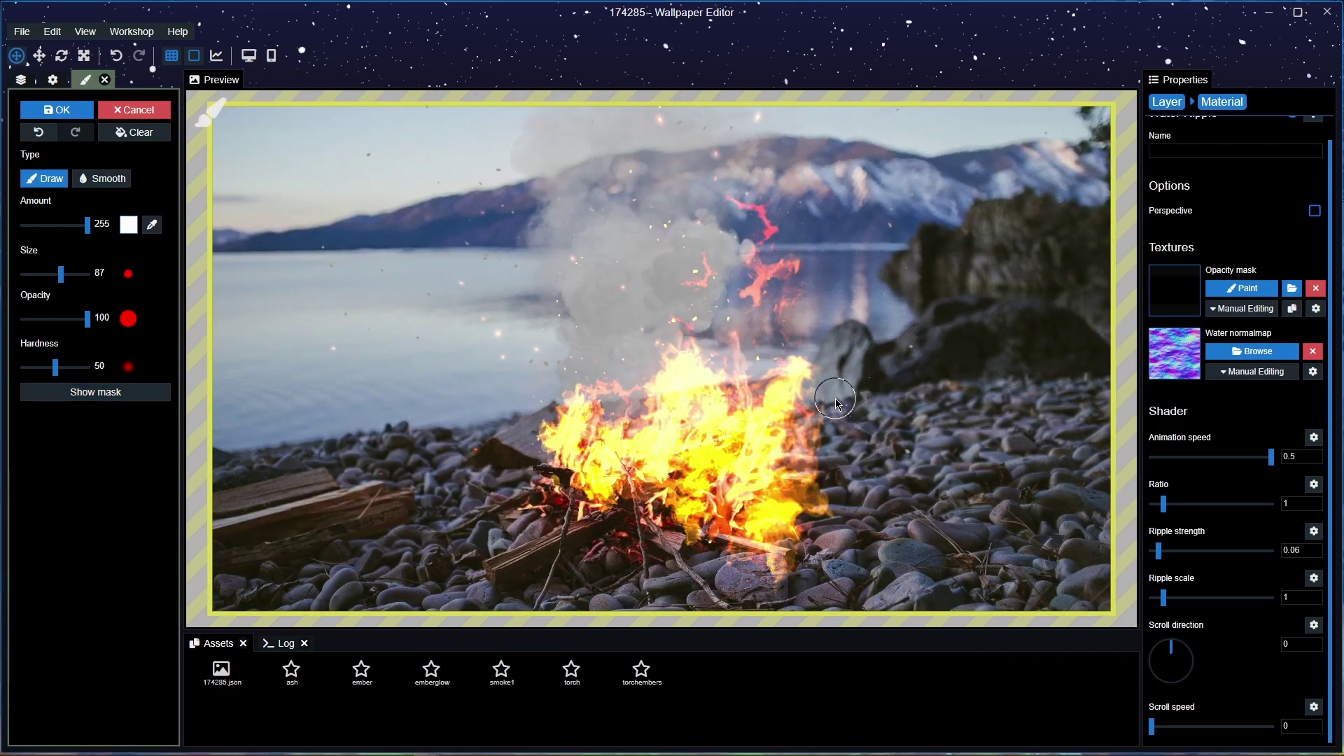
{"action": "left_click", "coordinate": [53, 111]}
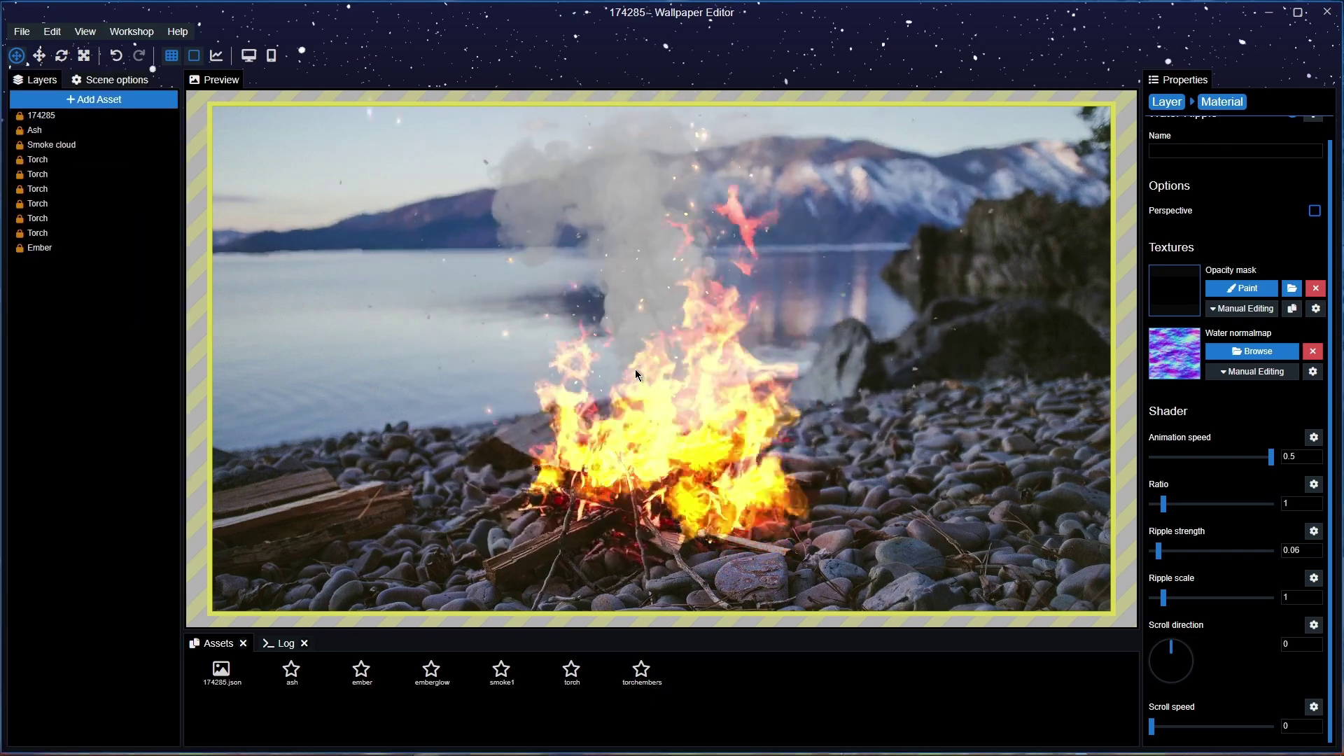
{"action": "scroll", "coordinate": [636, 368], "scroll_direction": "down", "scroll_amount": 3}
{"action": "scroll", "coordinate": [632, 368], "scroll_direction": "up", "scroll_amount": 2}
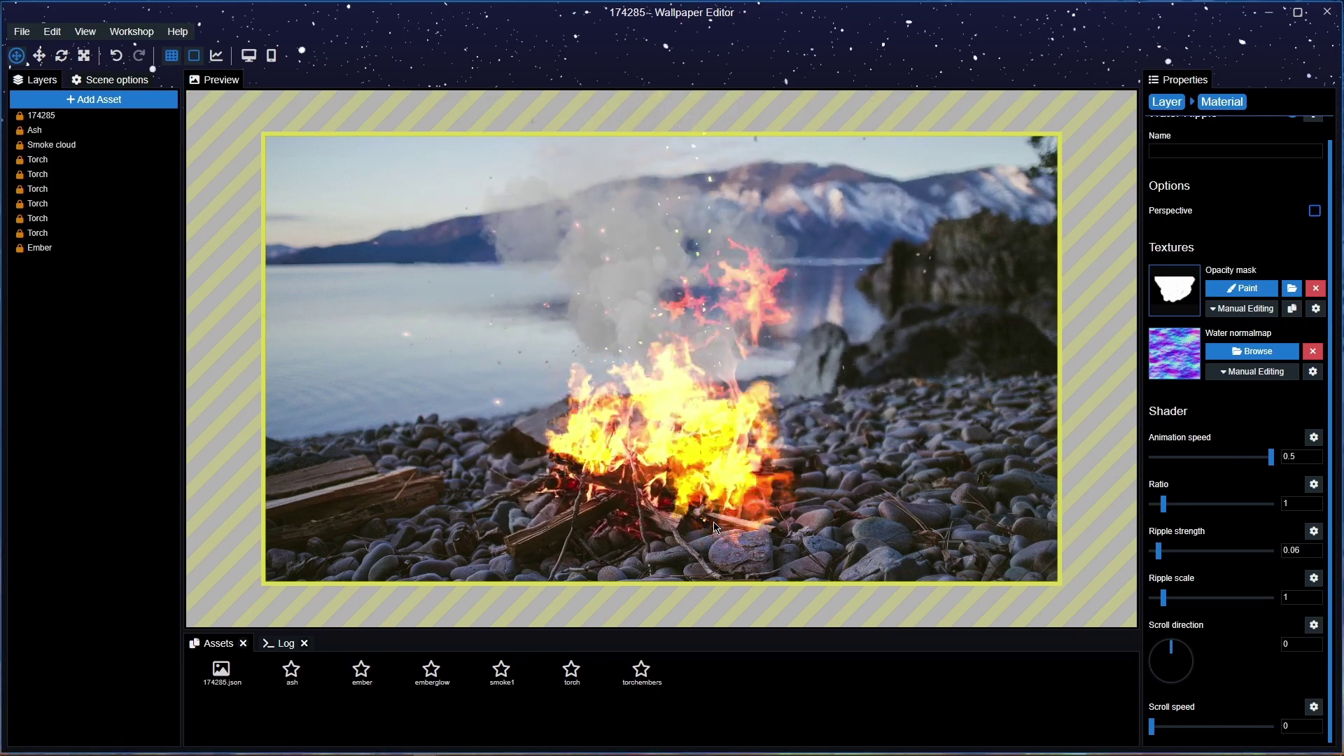
{"action": "key", "text": "ctrl+s"}
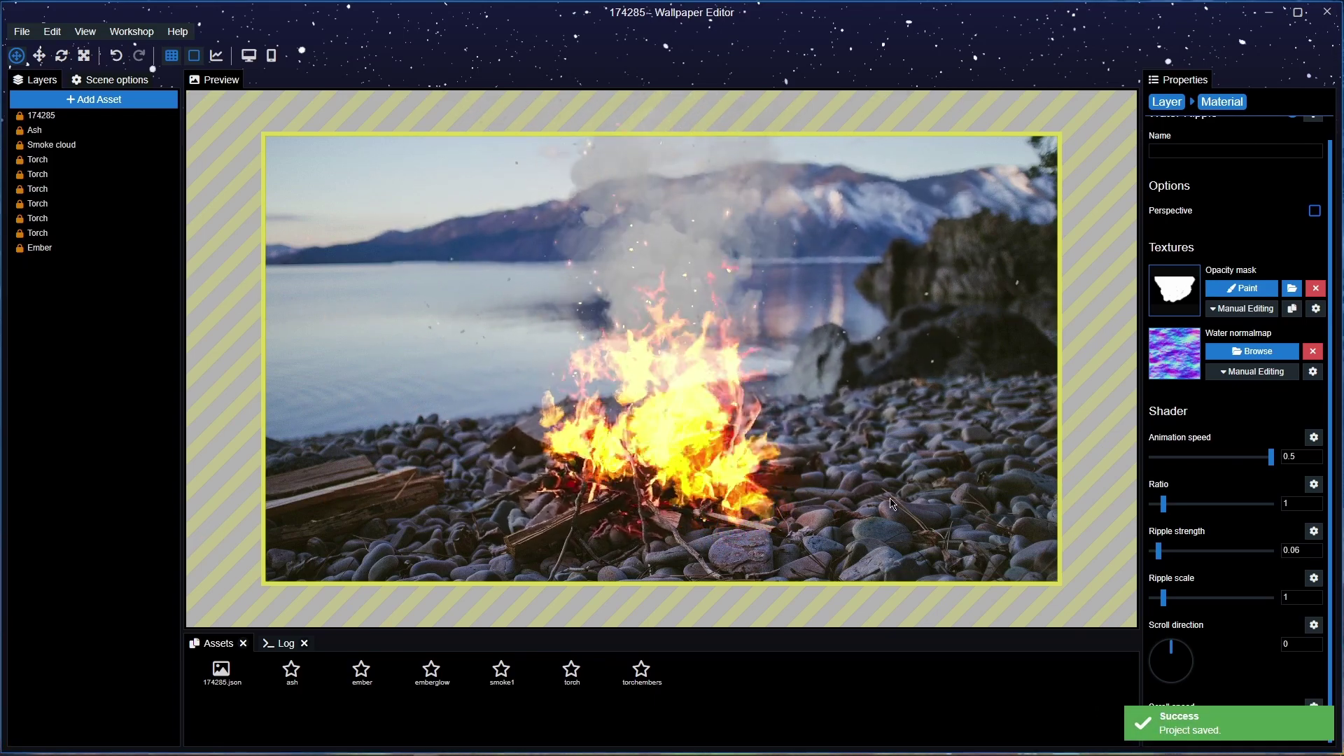